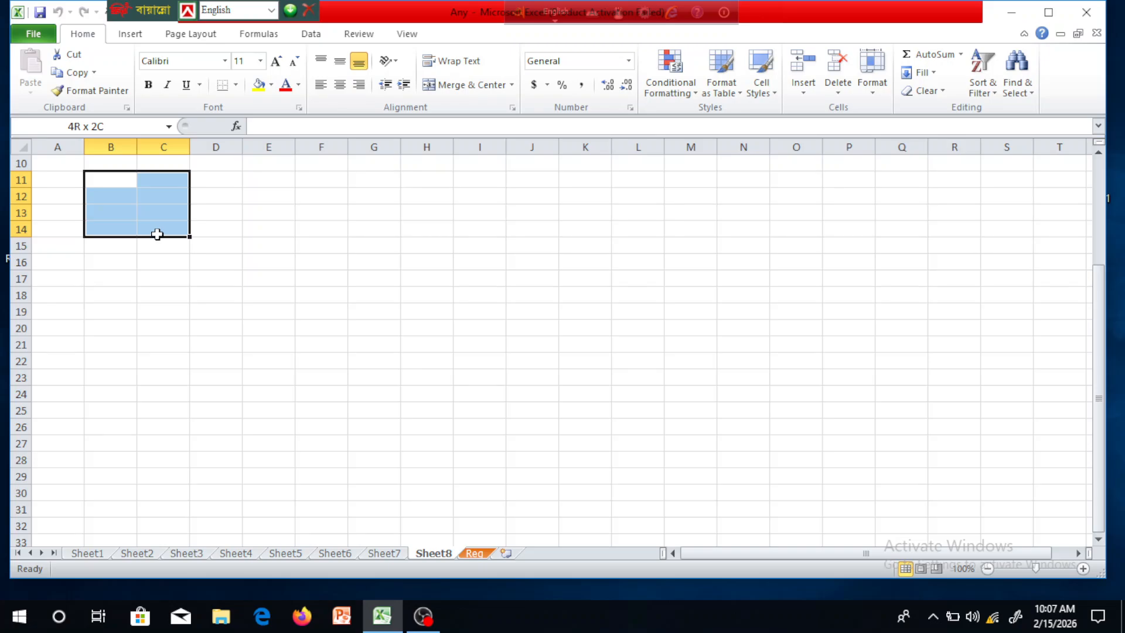
Merge and center cells B11:C14 on Sheet8.
click(466, 87)
click(428, 394)
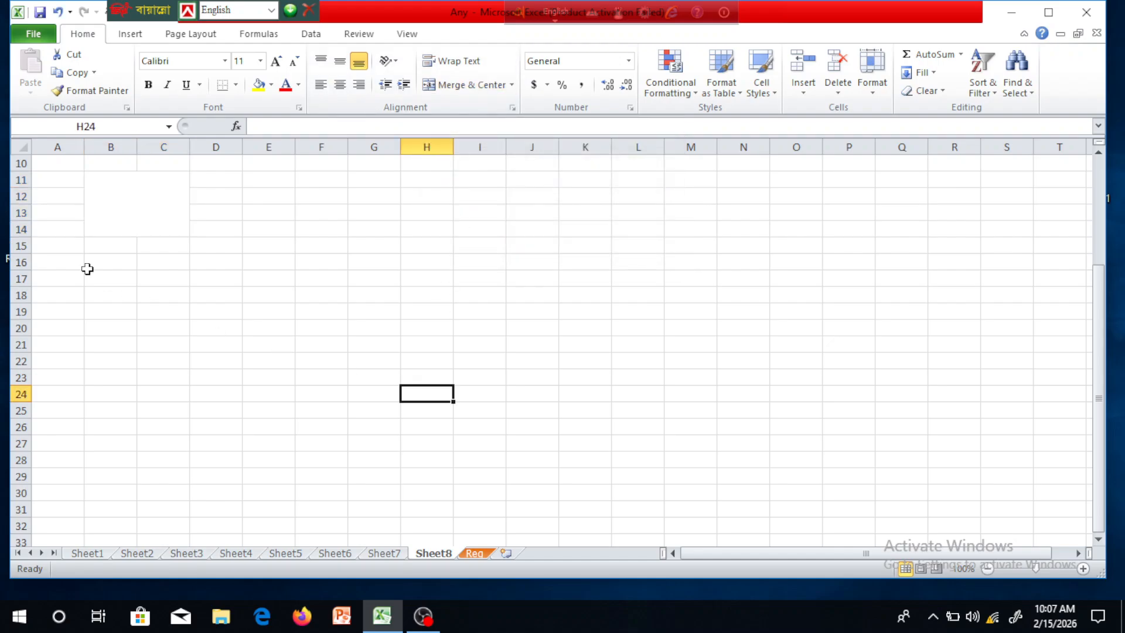
click(144, 211)
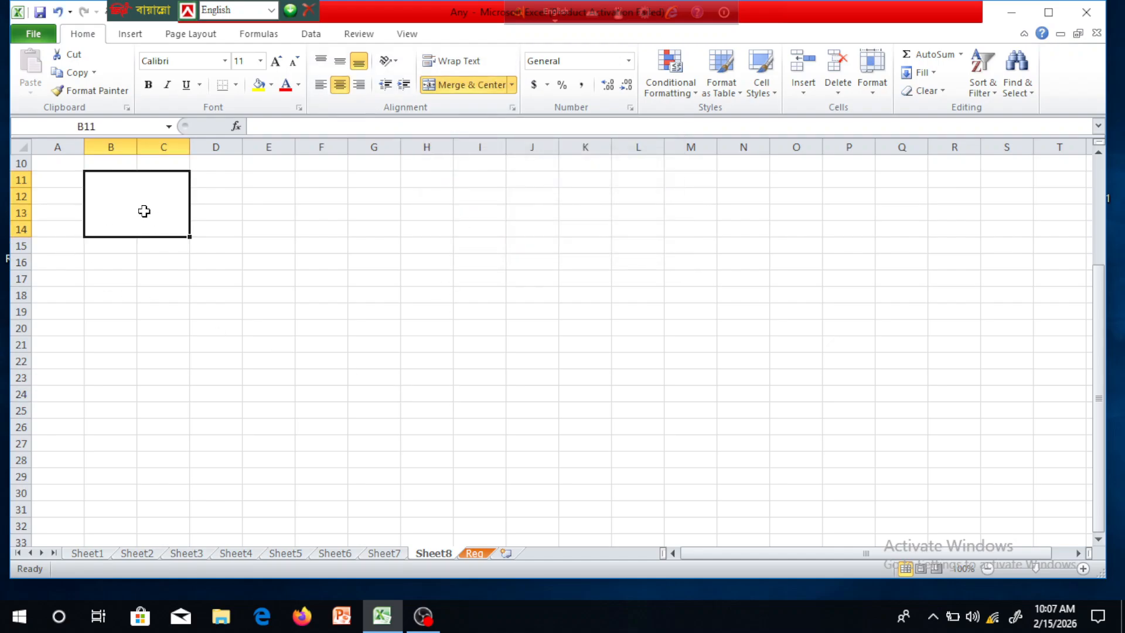
Insert the picture "Global it School copy1" from the Desktop and shrink it to a small logo around H4:I8.
click(131, 36)
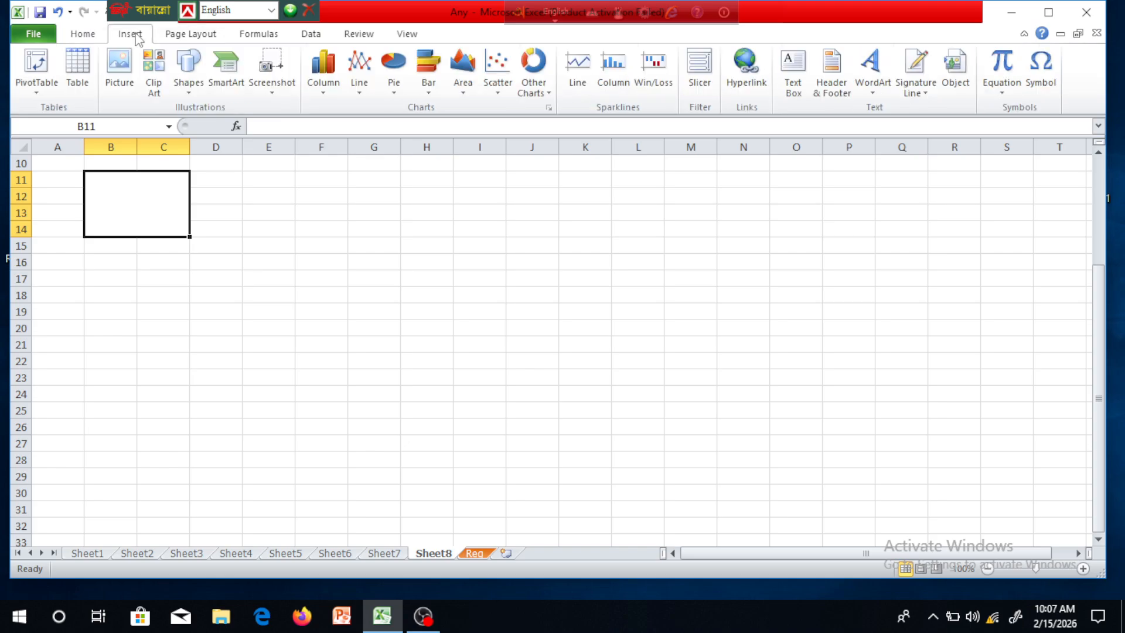
click(129, 76)
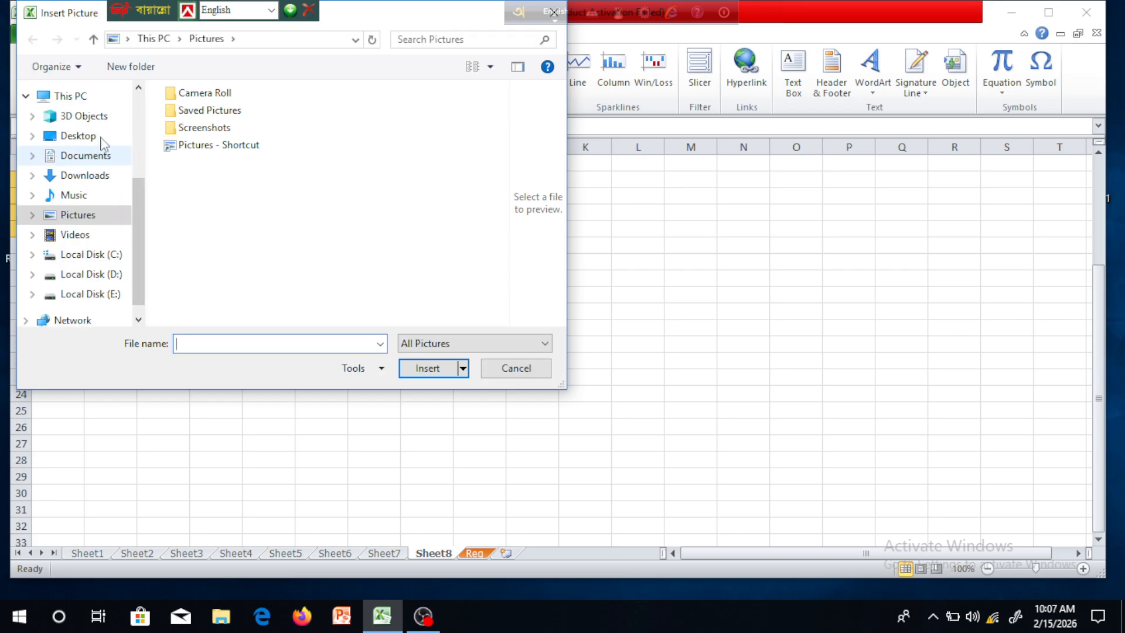
click(103, 141)
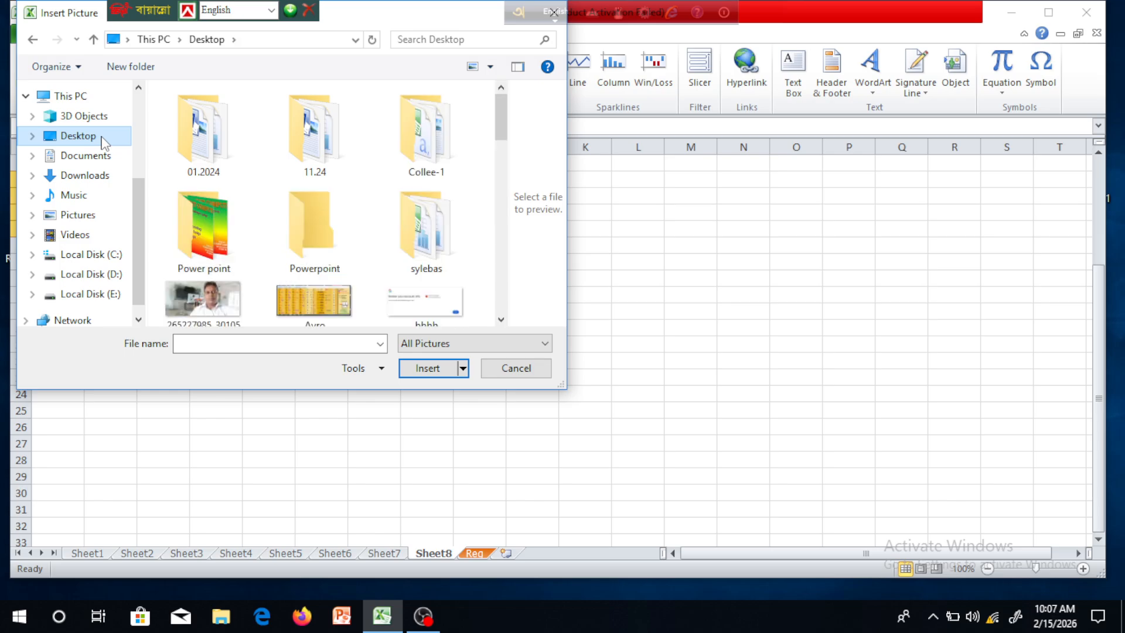
drag(501, 116, 505, 223)
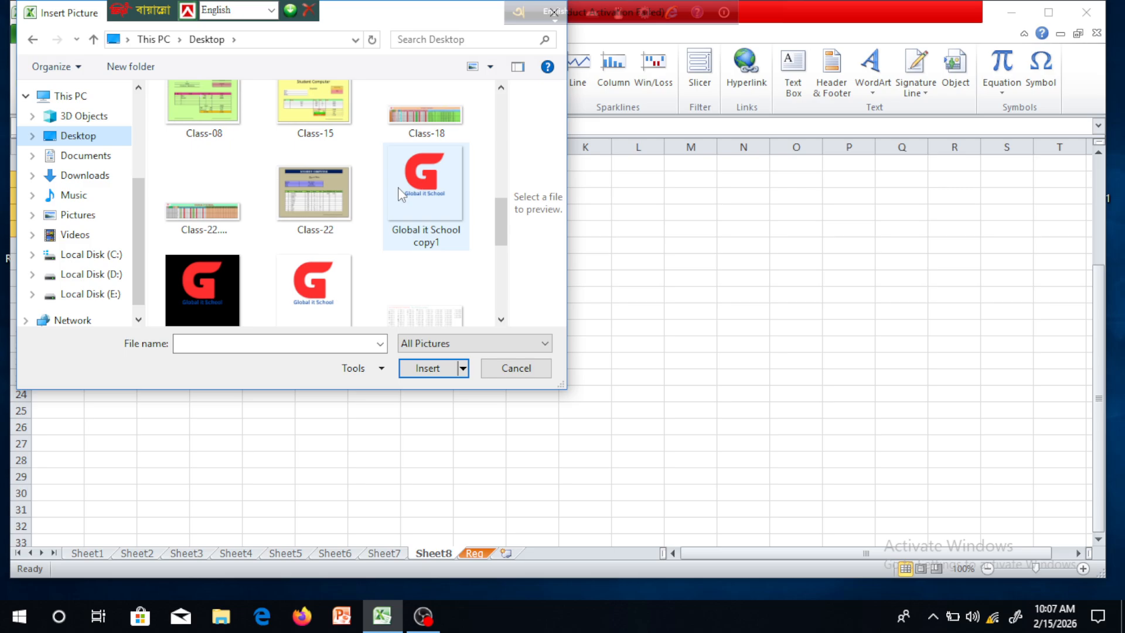
click(413, 191)
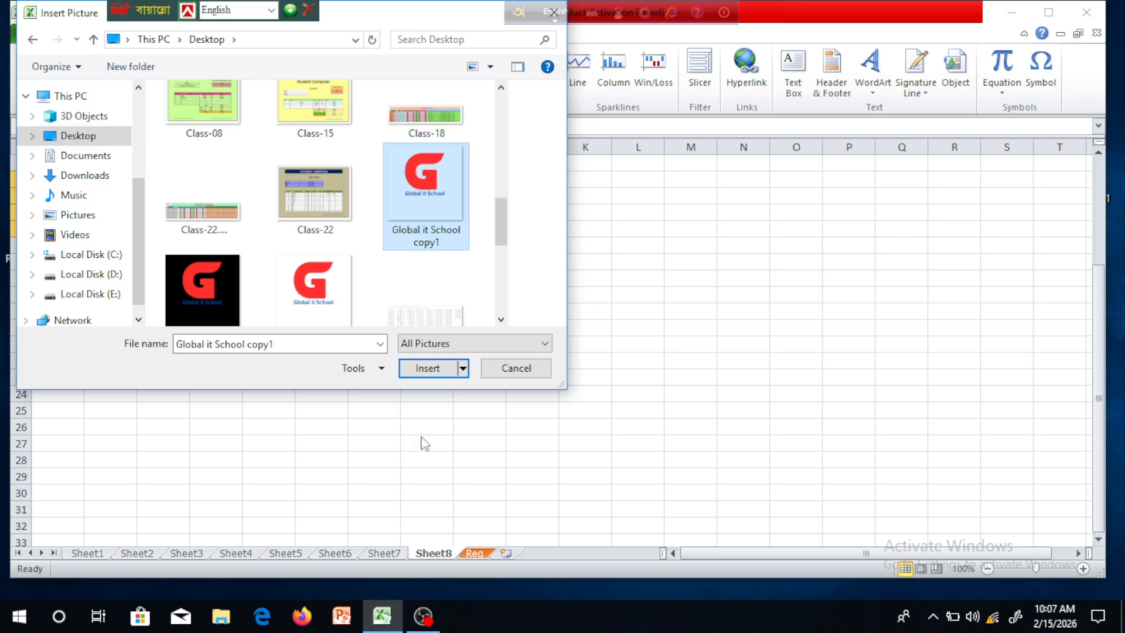
click(436, 370)
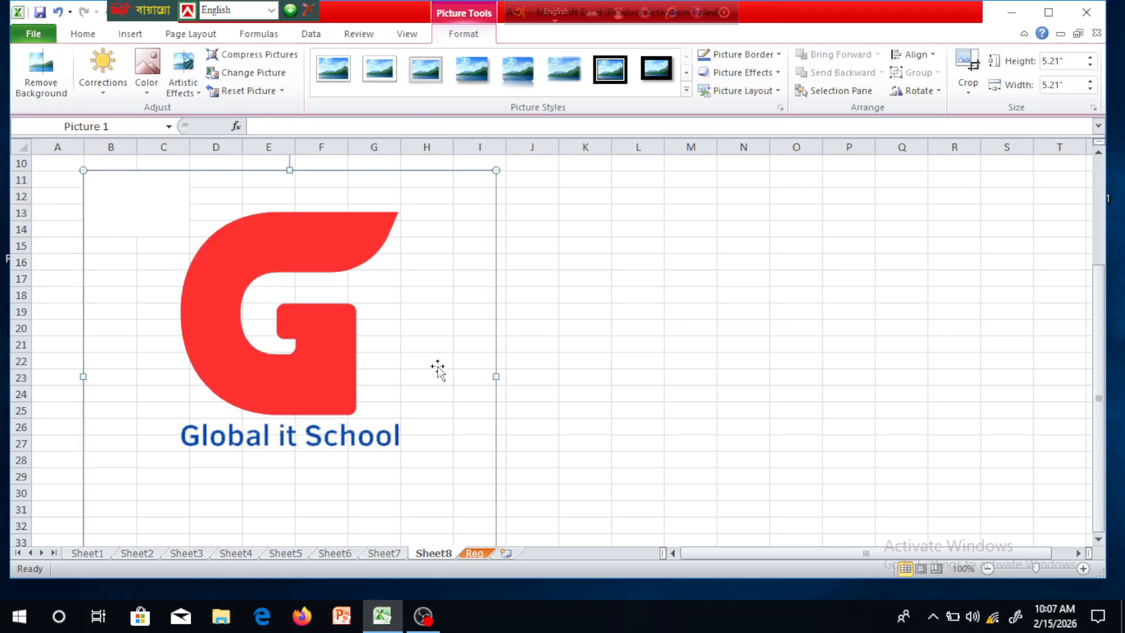
scroll(438, 370, down, 3)
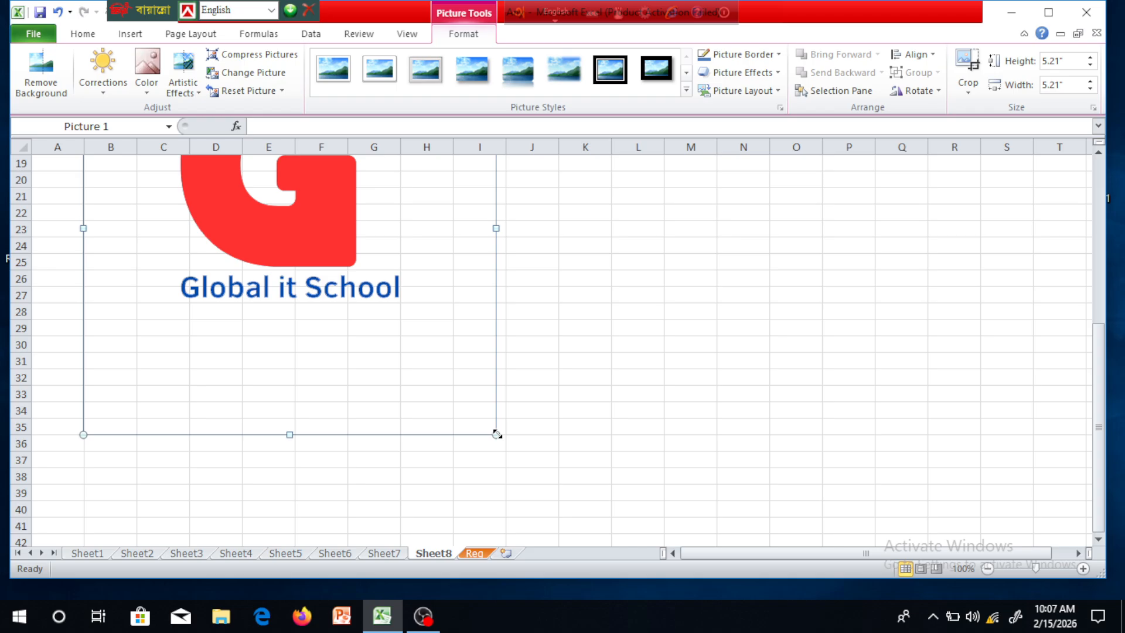
drag(497, 434, 204, 439)
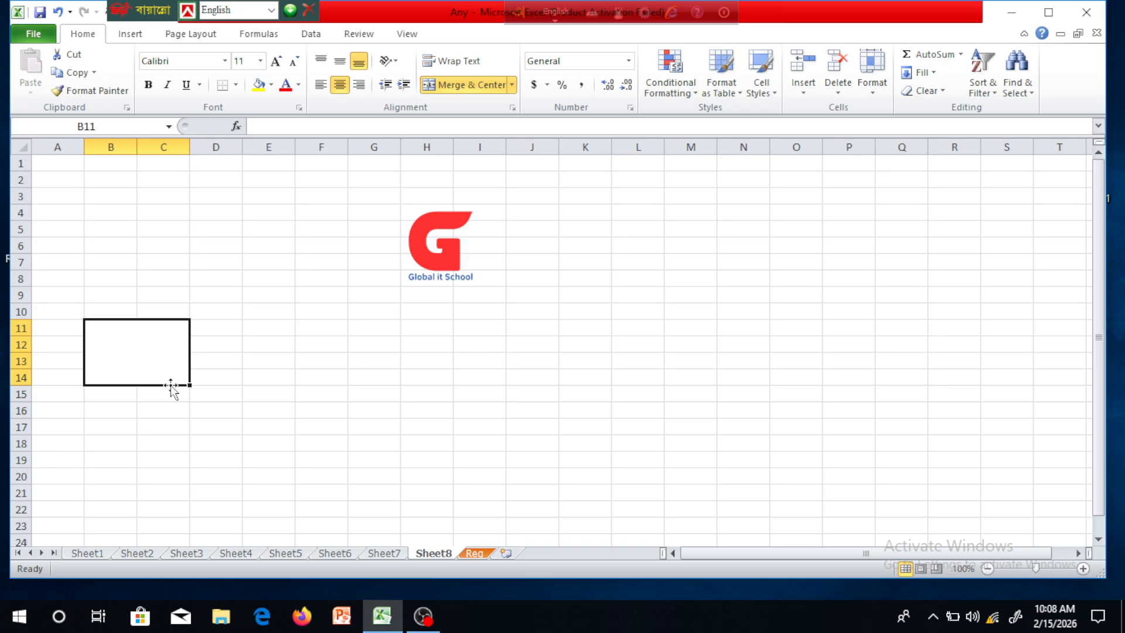
Delete columns B and C, which hold the merged block in rows 11 to 14.
right_click(130, 147)
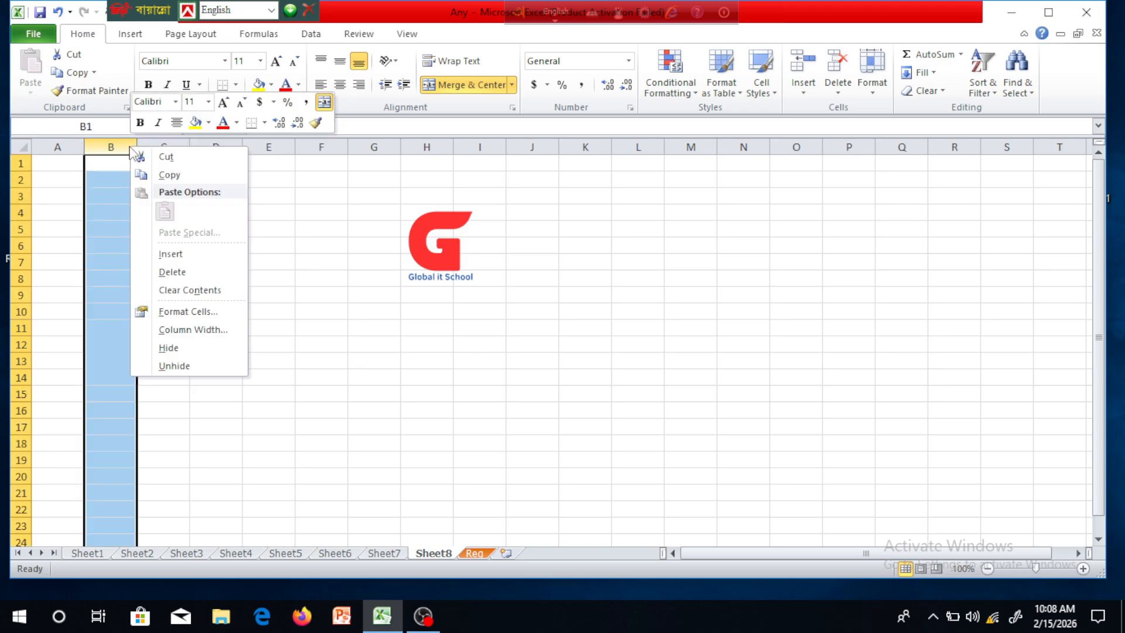
key(Escape)
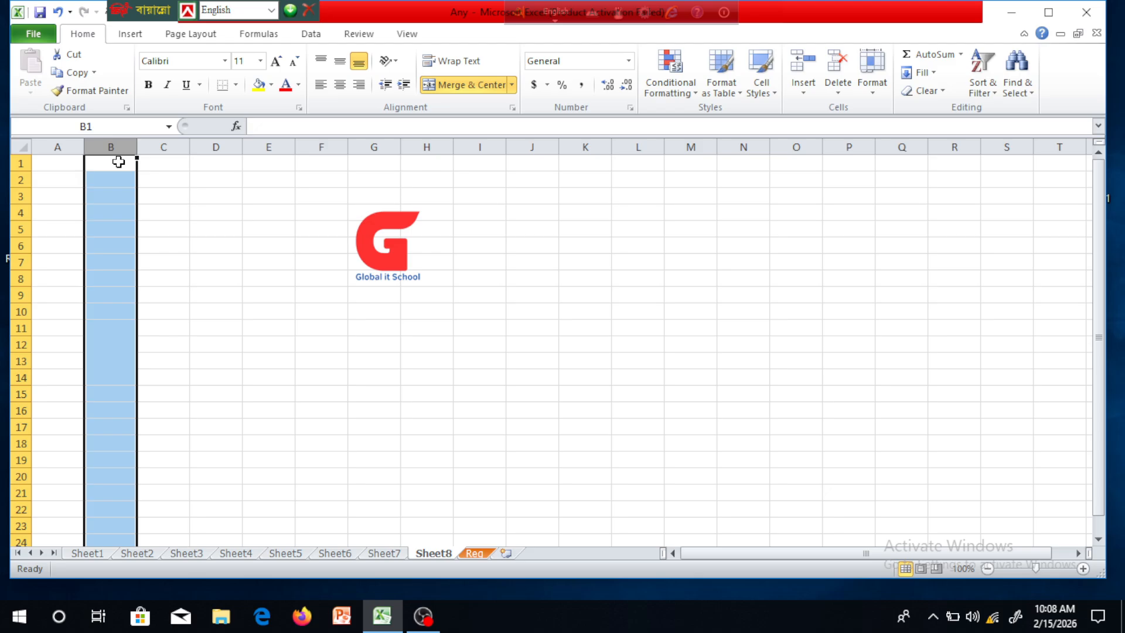
click(374, 395)
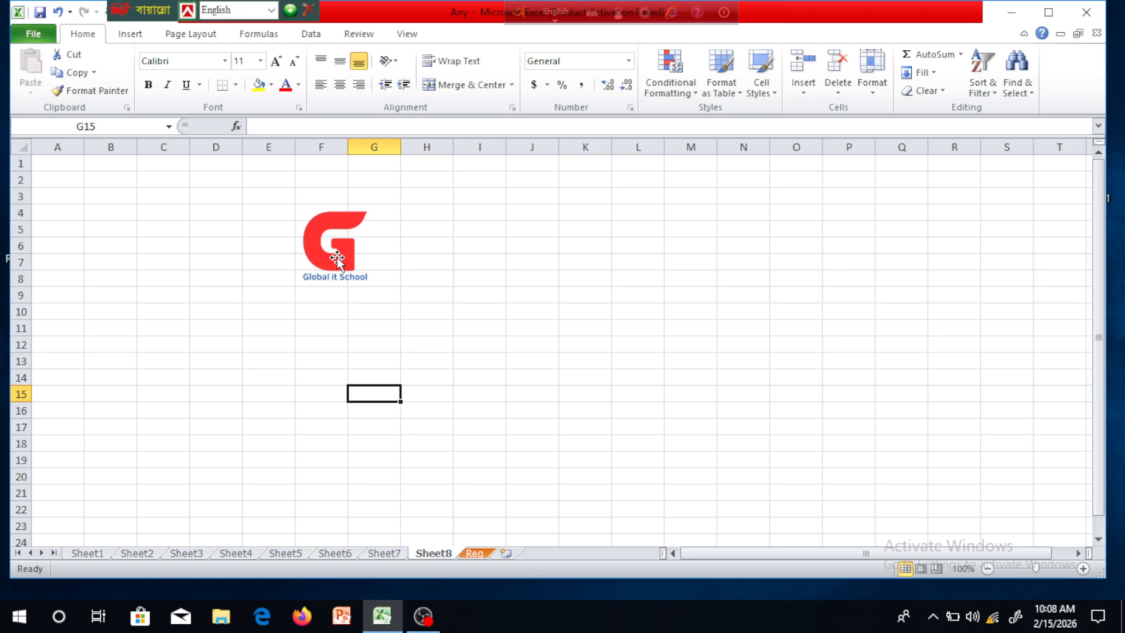
Move the logo to column B and fit it within rows 2 to 4.
drag(337, 258, 157, 224)
drag(93, 210, 65, 203)
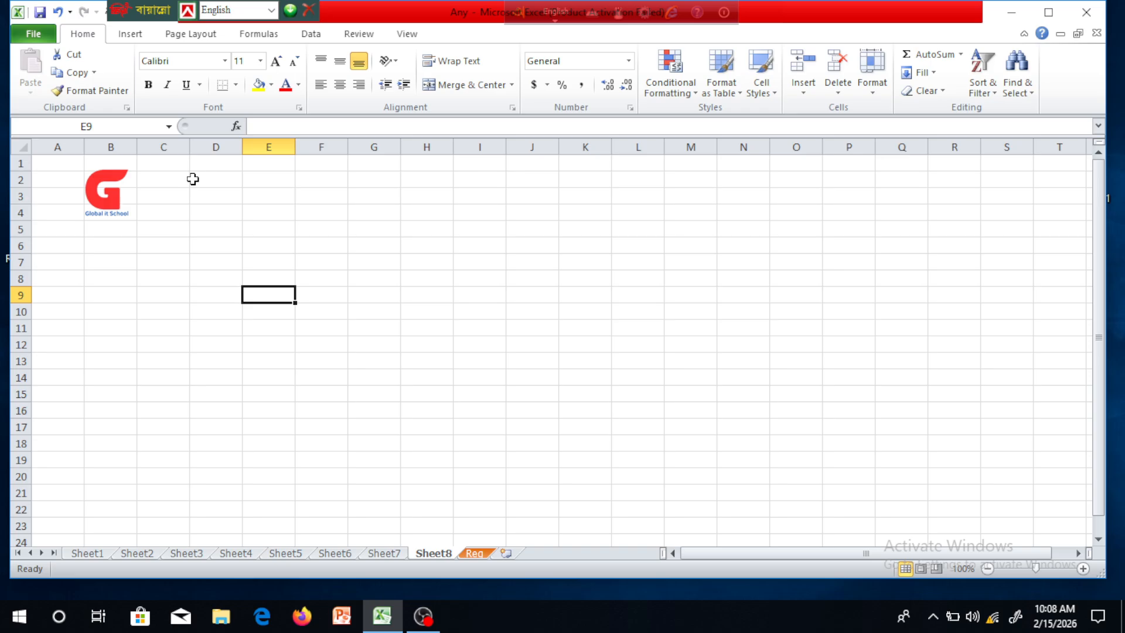
Merge and center C2:T4 and enter the title "Global It School".
drag(187, 179, 1064, 213)
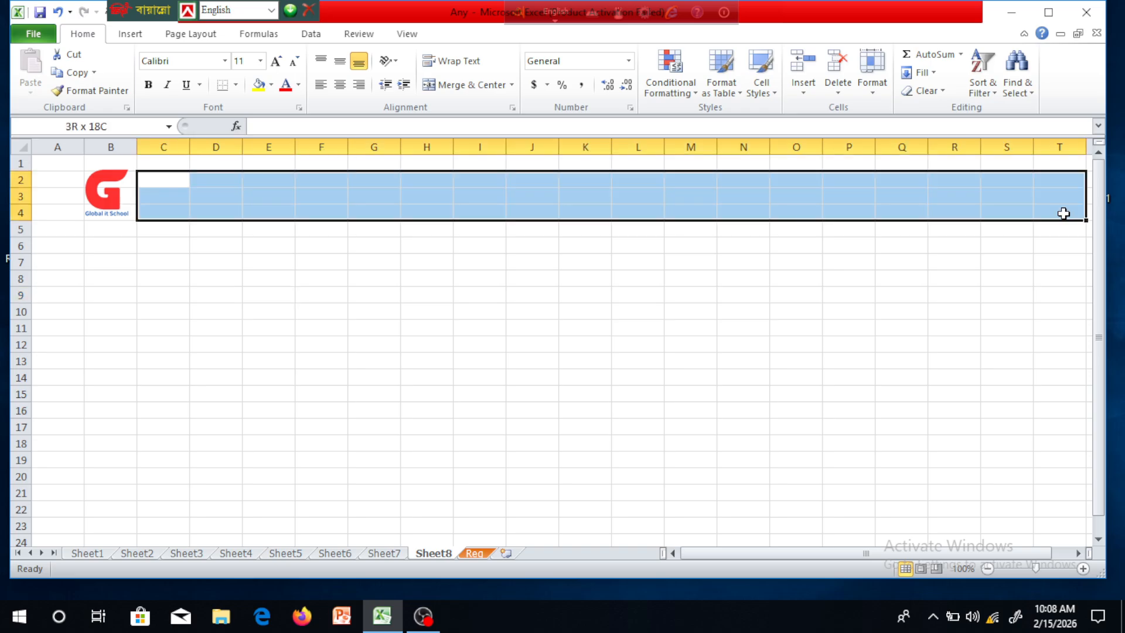
click(471, 85)
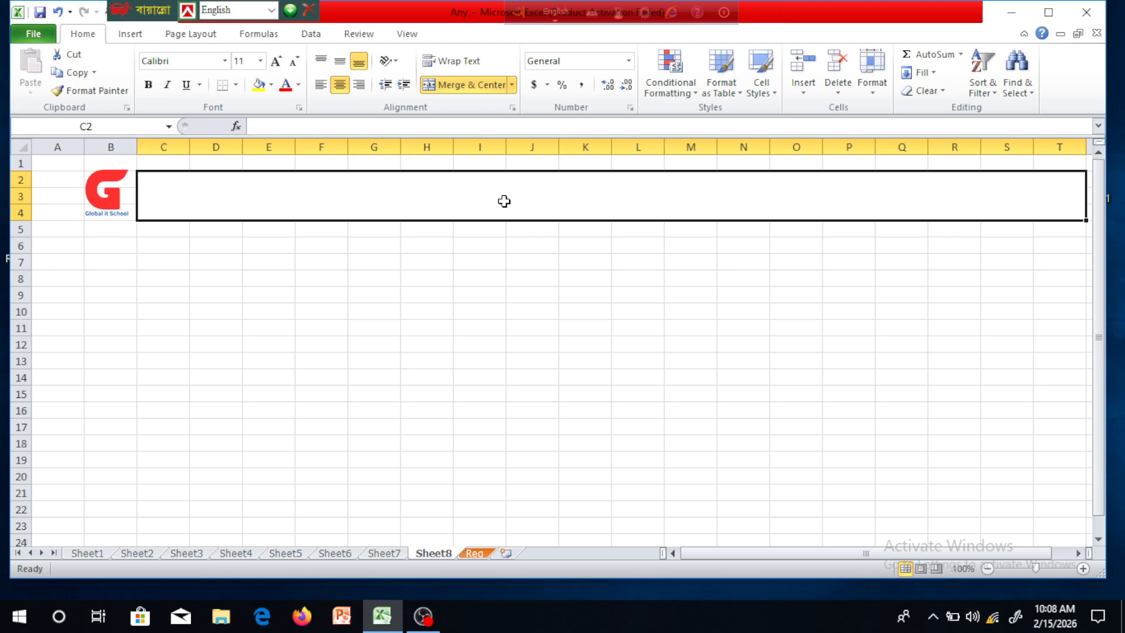
text(Glo)
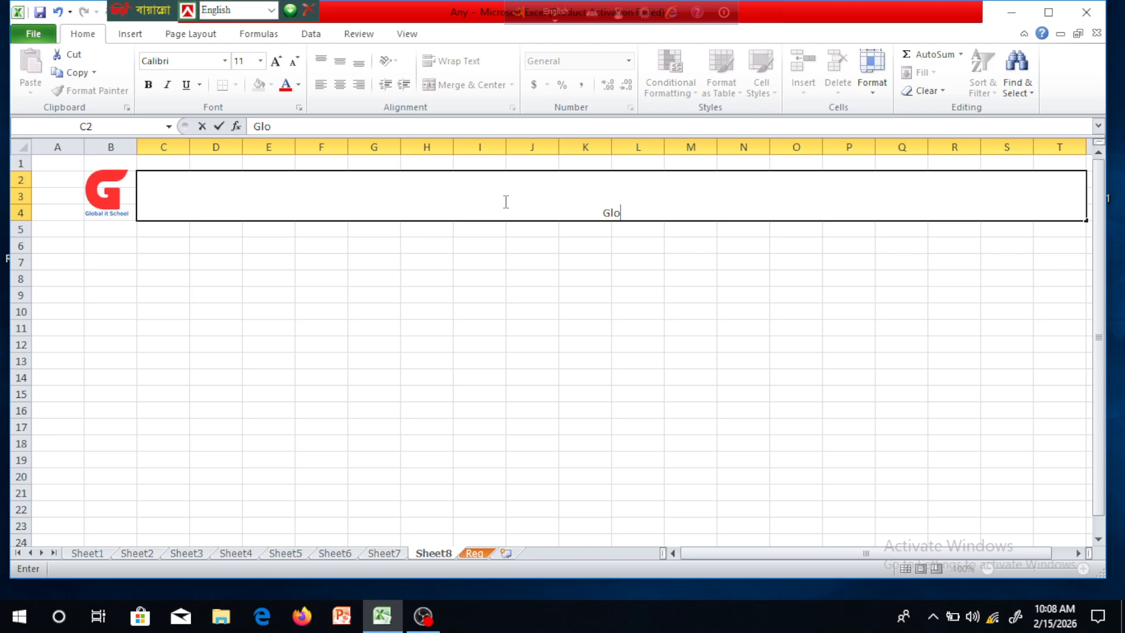
text(bal)
text(It School)
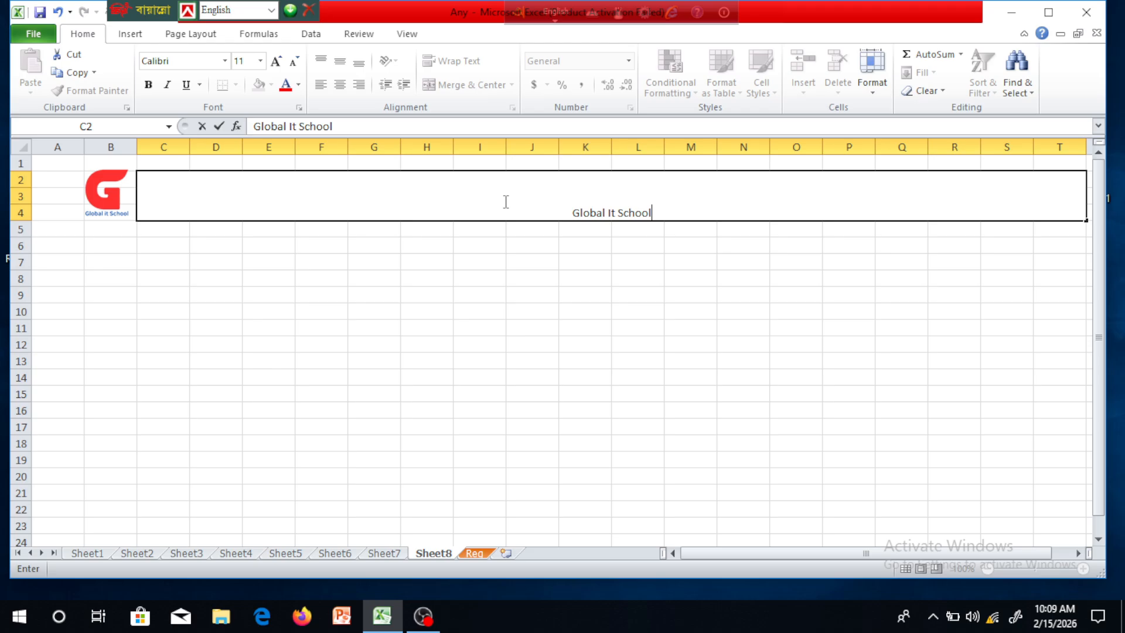
Set the title's font size to 36 and its font to Algerian.
click(275, 61)
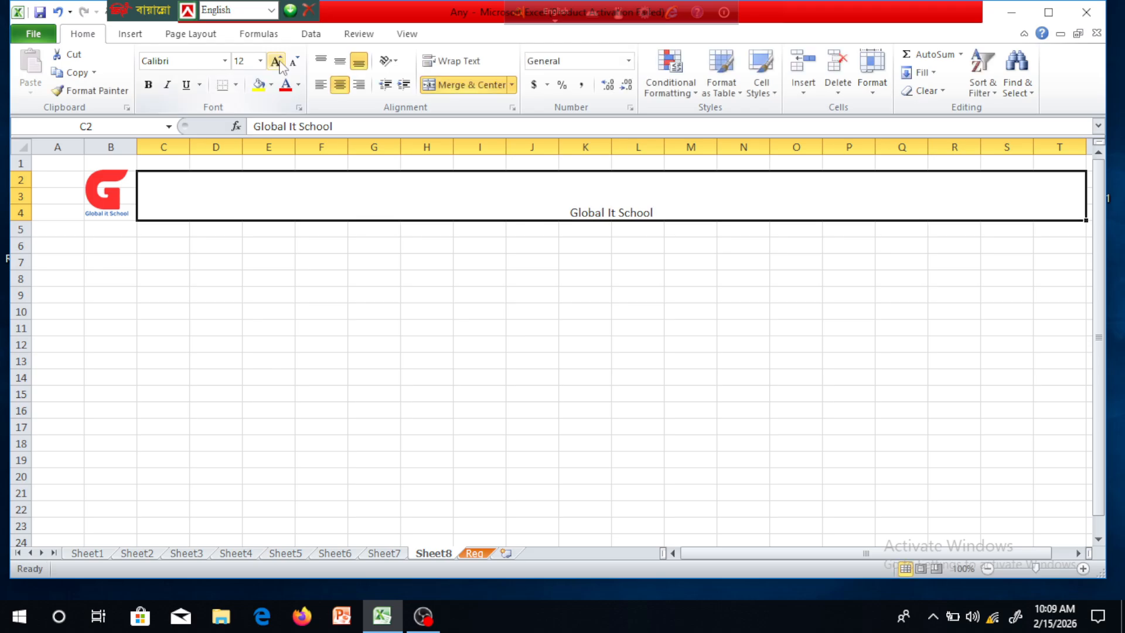
click(276, 61)
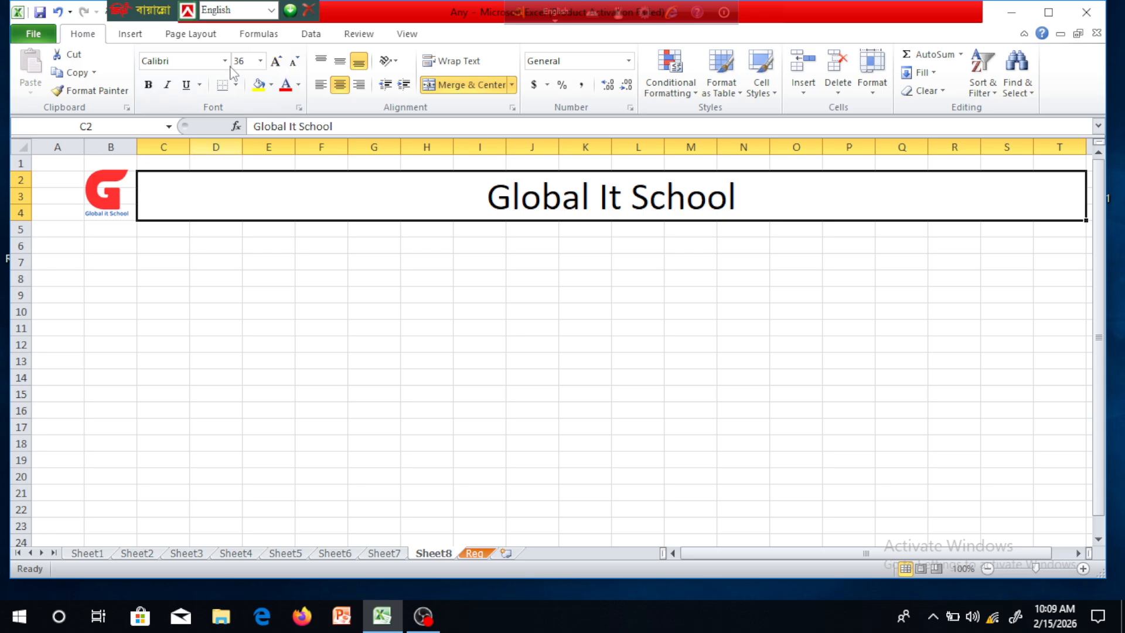
click(458, 358)
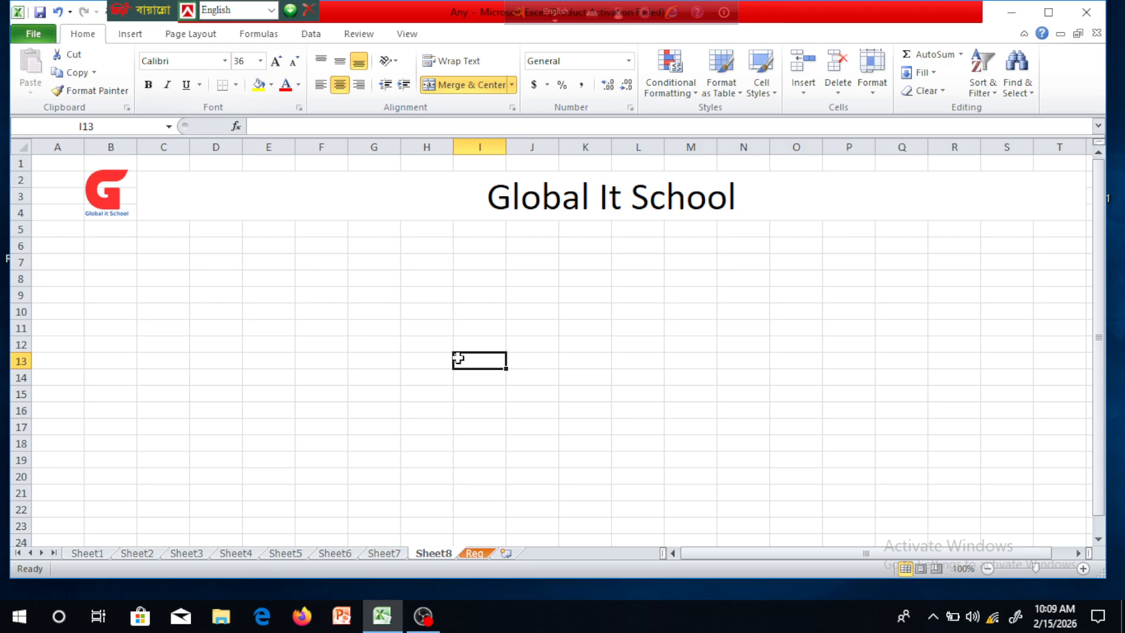
click(222, 171)
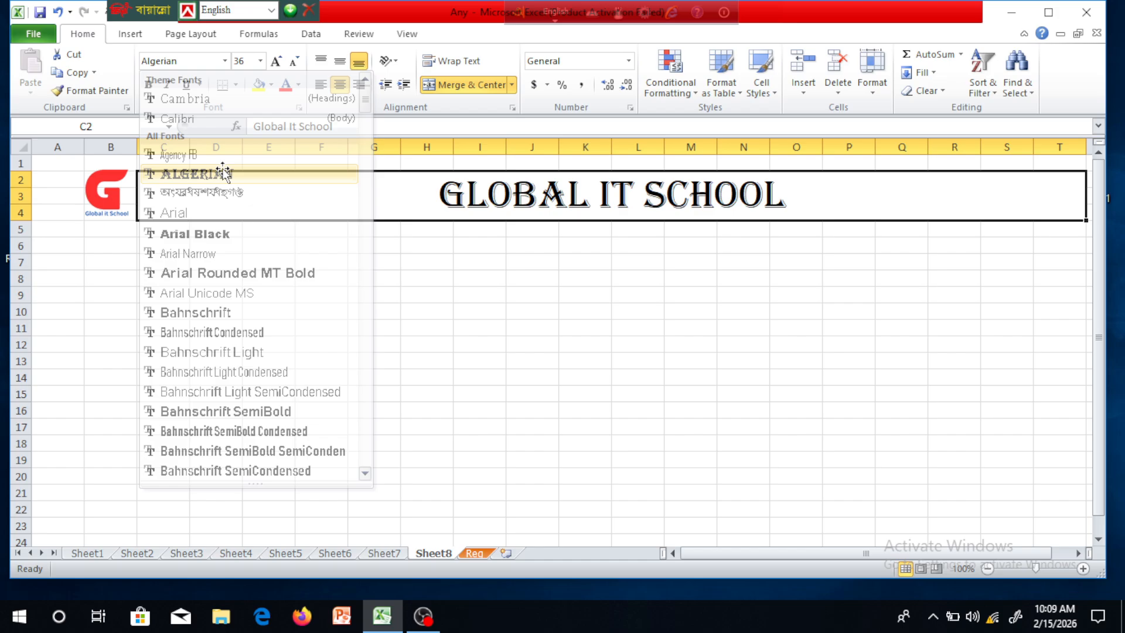
Fill the merged title cell with a custom light green color.
click(271, 85)
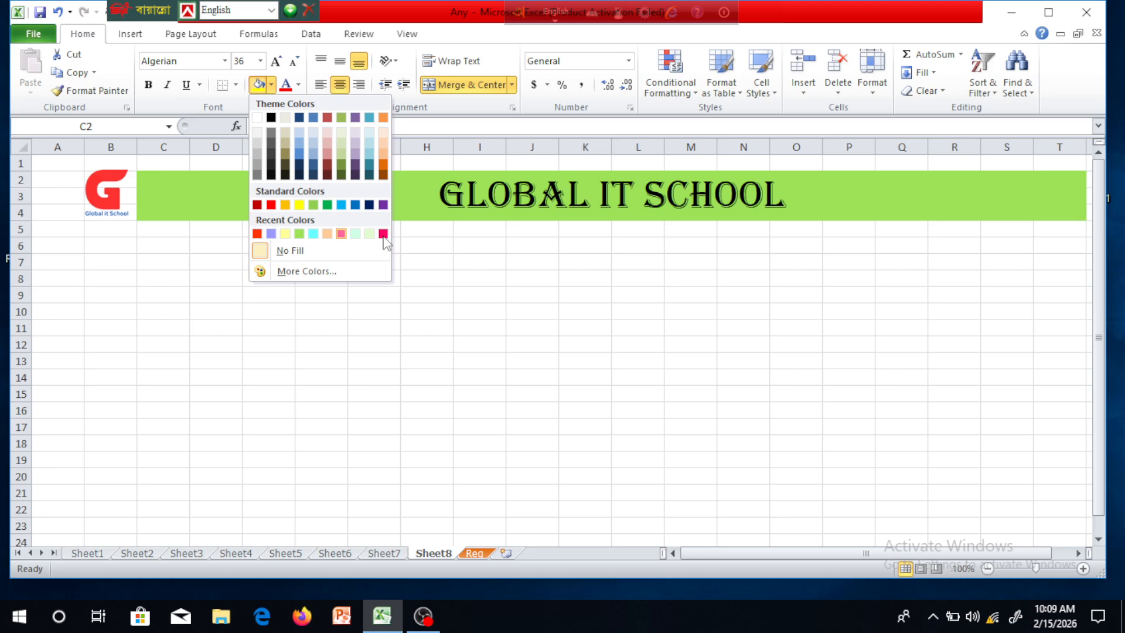
click(314, 272)
click(572, 87)
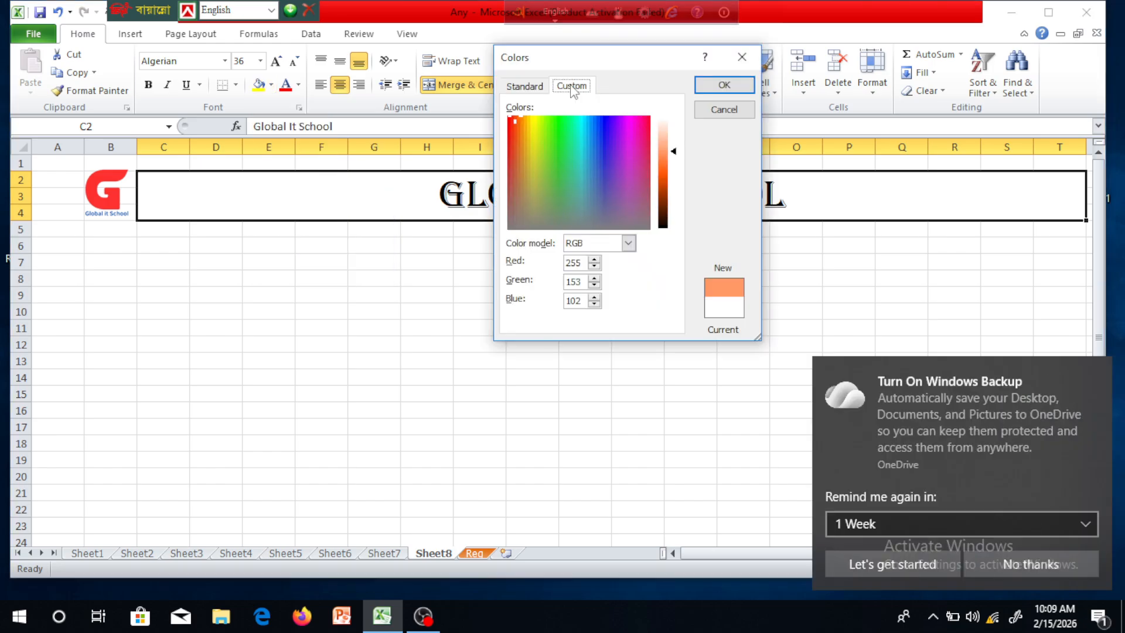
click(575, 164)
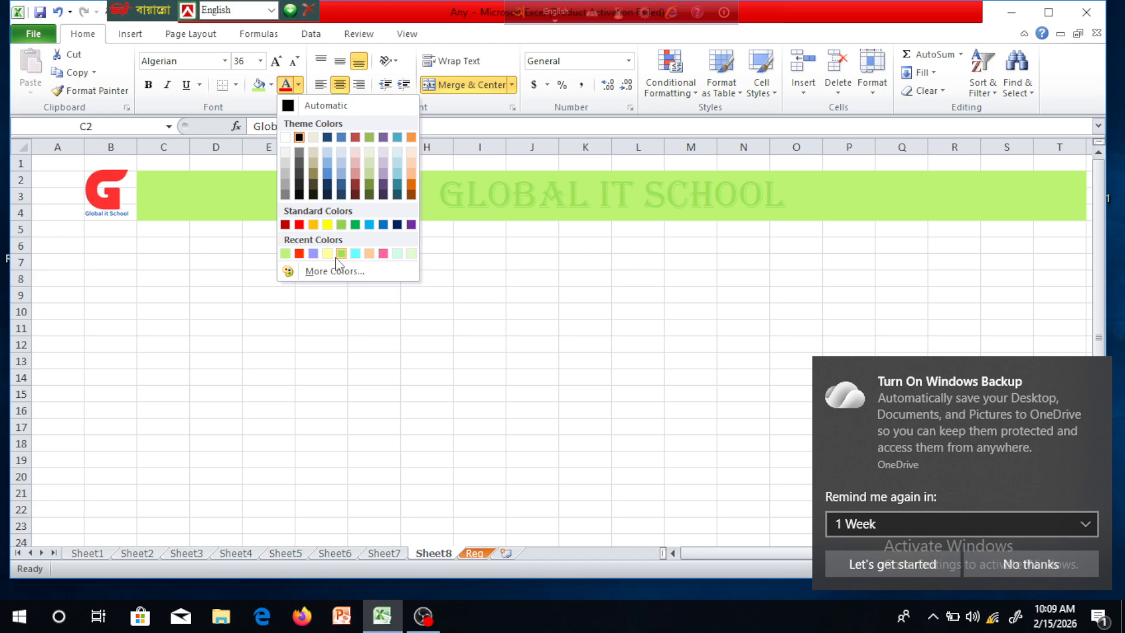
Try gold for the title text, settle on the standard dark red, and outline the title cell with a border.
click(334, 271)
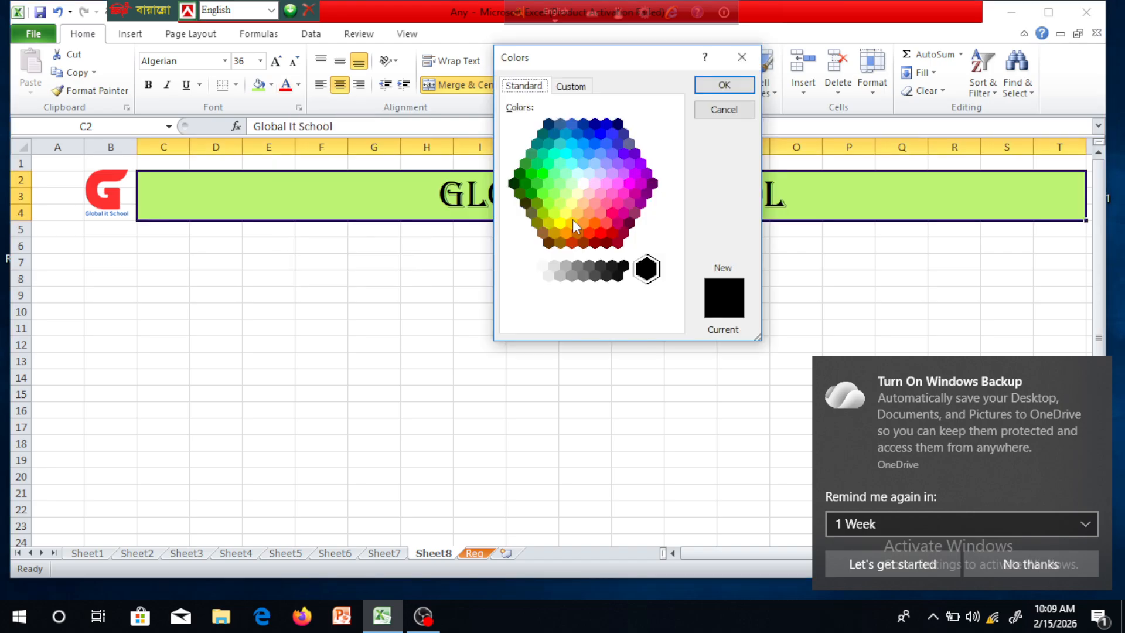
double_click(572, 220)
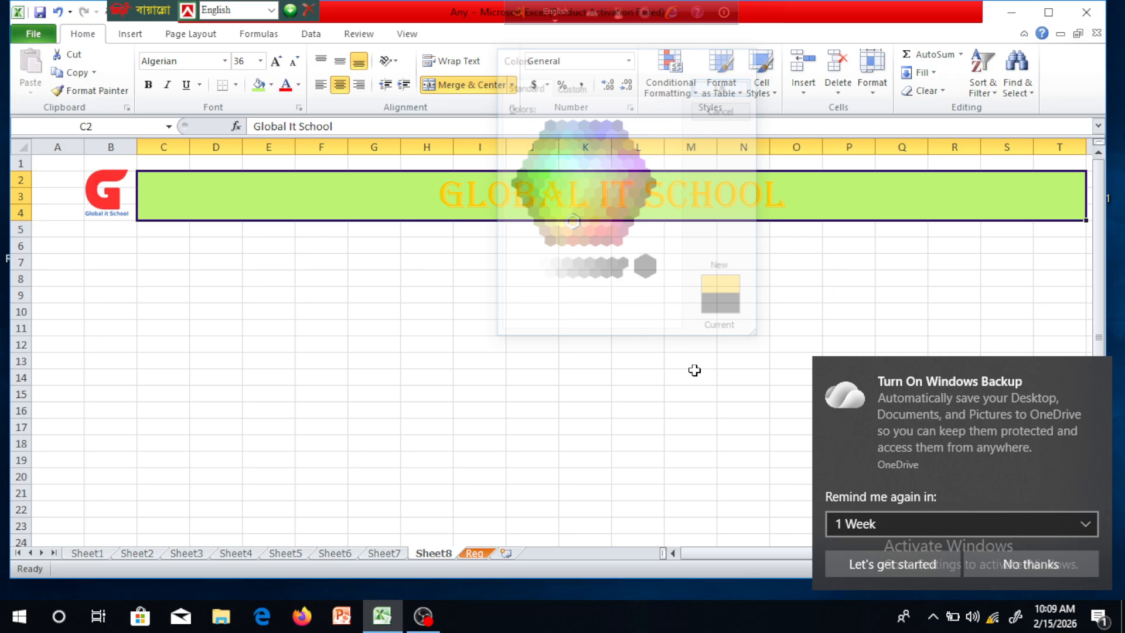
click(298, 85)
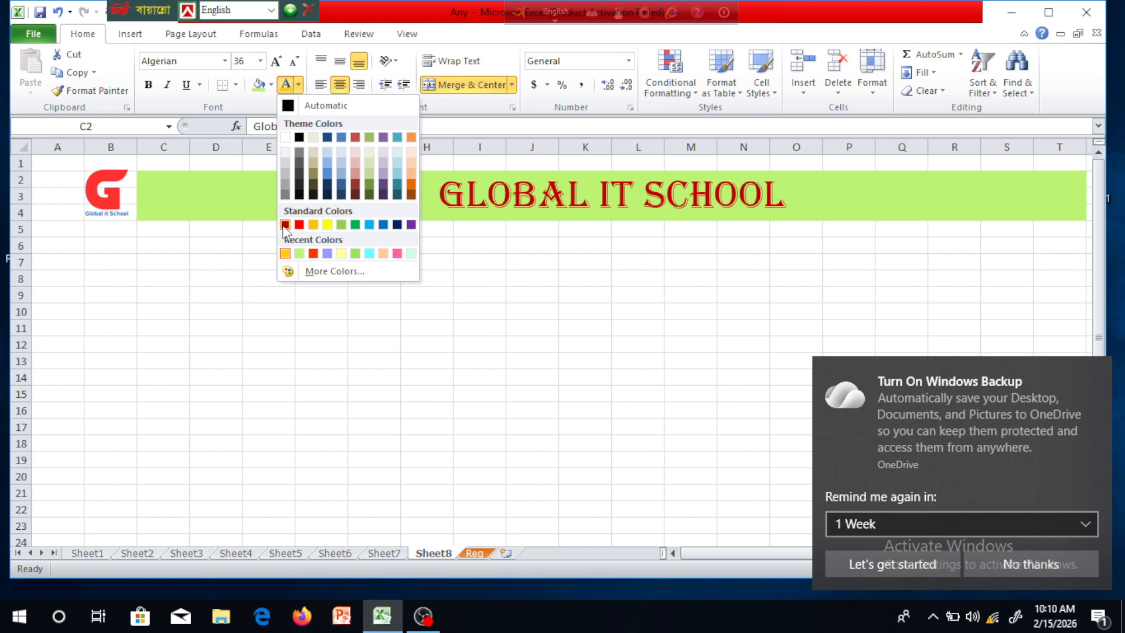
click(479, 378)
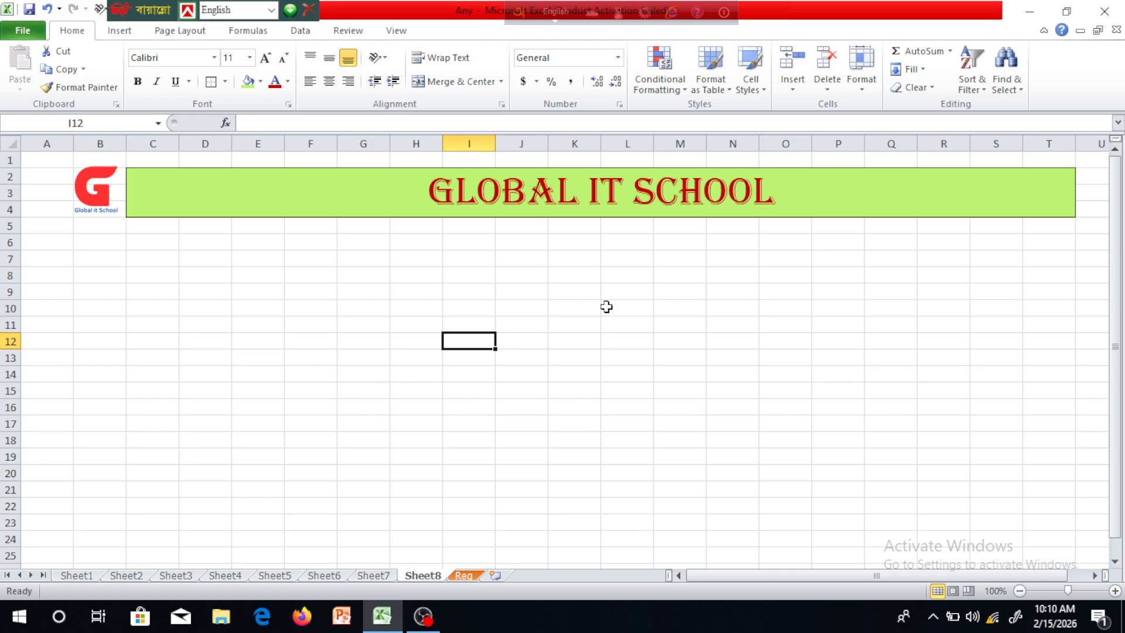
Create a bordered two-row header in B6:J7, with B6:B7 merged and holding the centered heading "S/L".
mouse_move(101, 242)
mouse_down()
mouse_move(130, 253)
mouse_move(118, 243)
mouse_up()
click(119, 251)
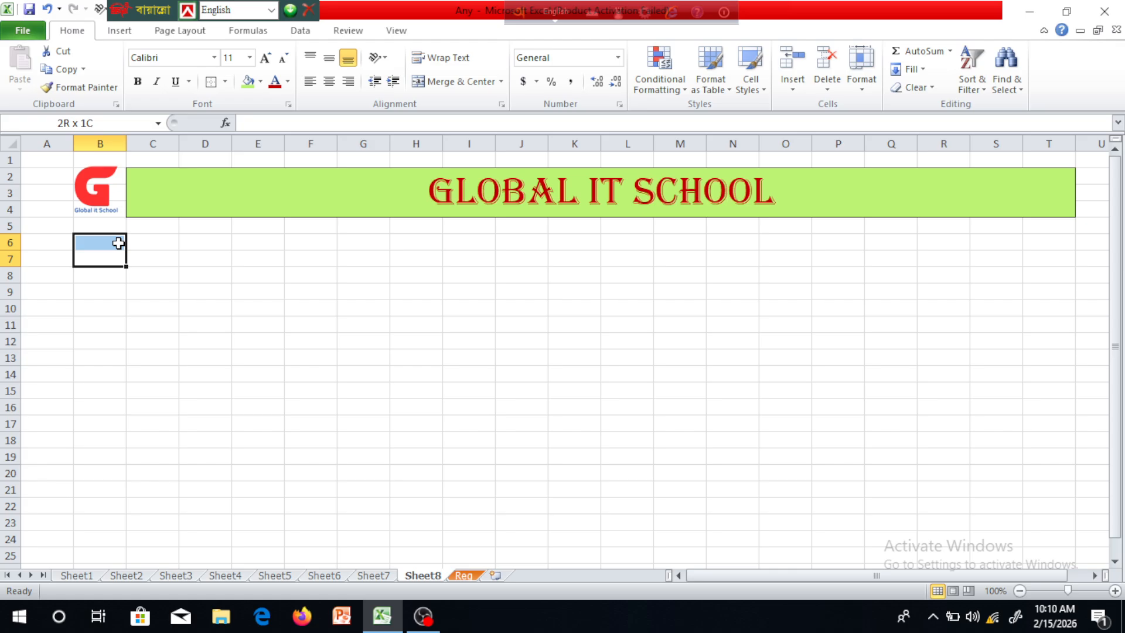
text(S/L)
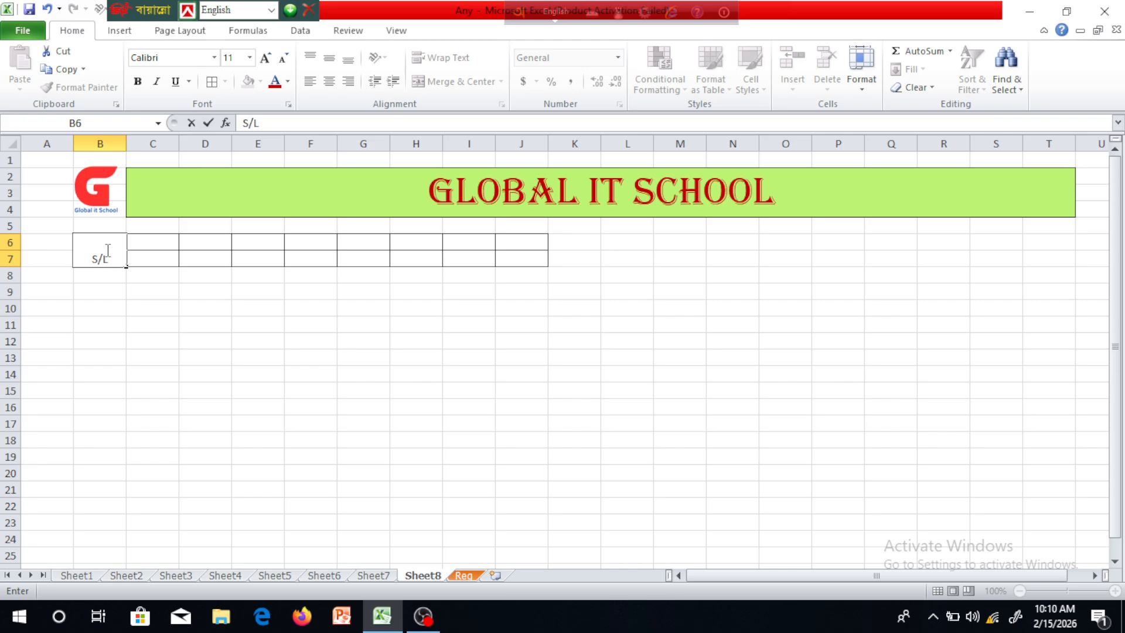
click(311, 374)
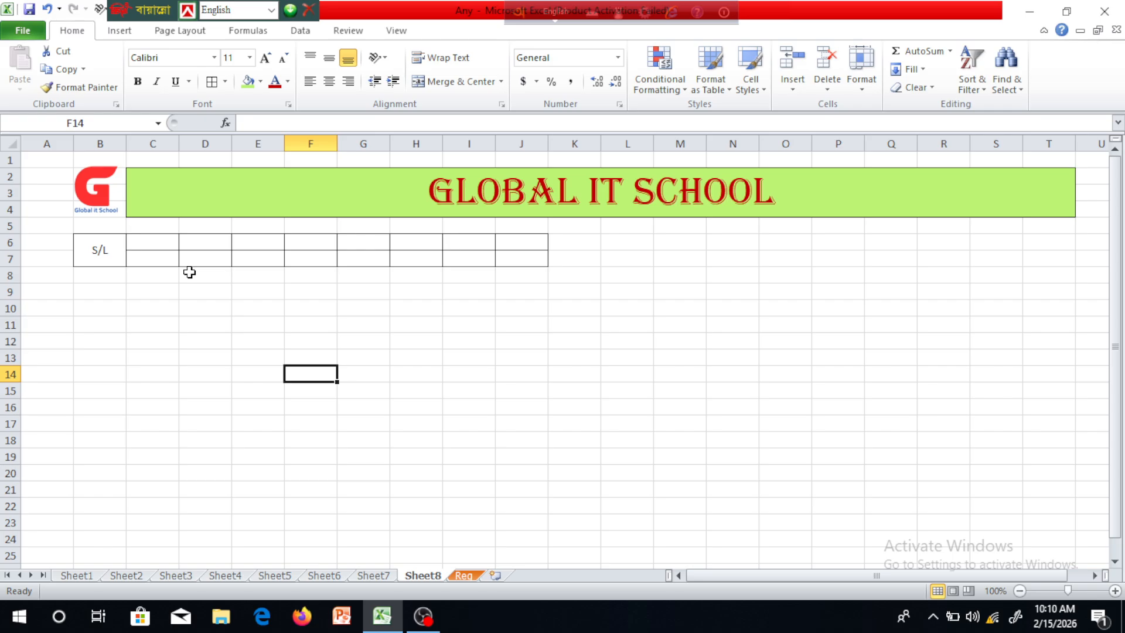
Widen column C to about twice its width.
drag(149, 242, 200, 258)
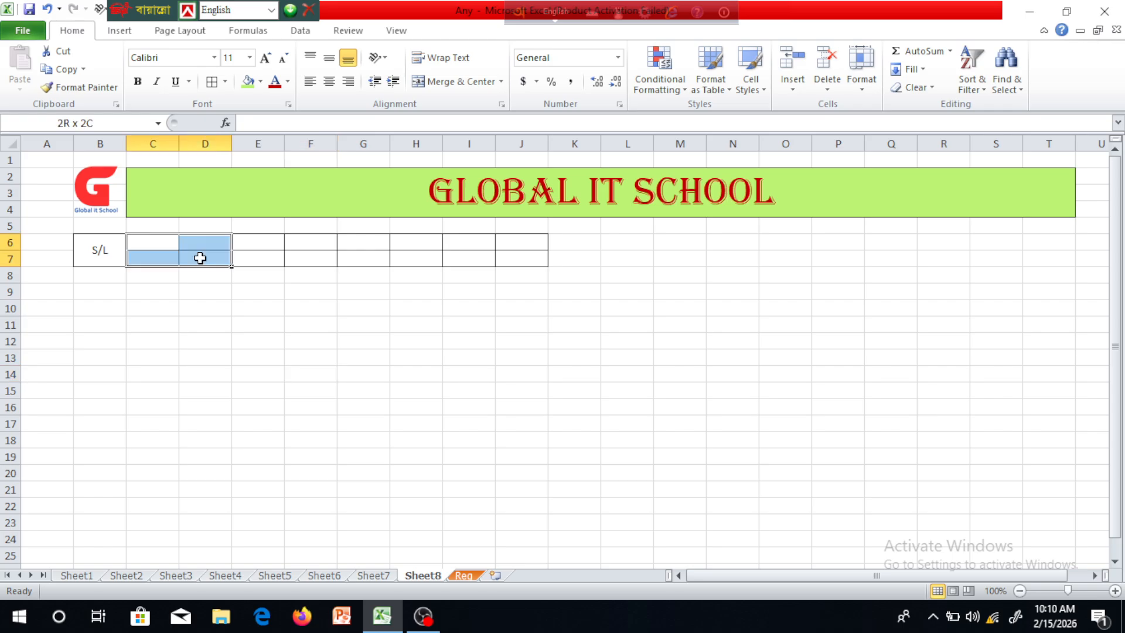
click(205, 357)
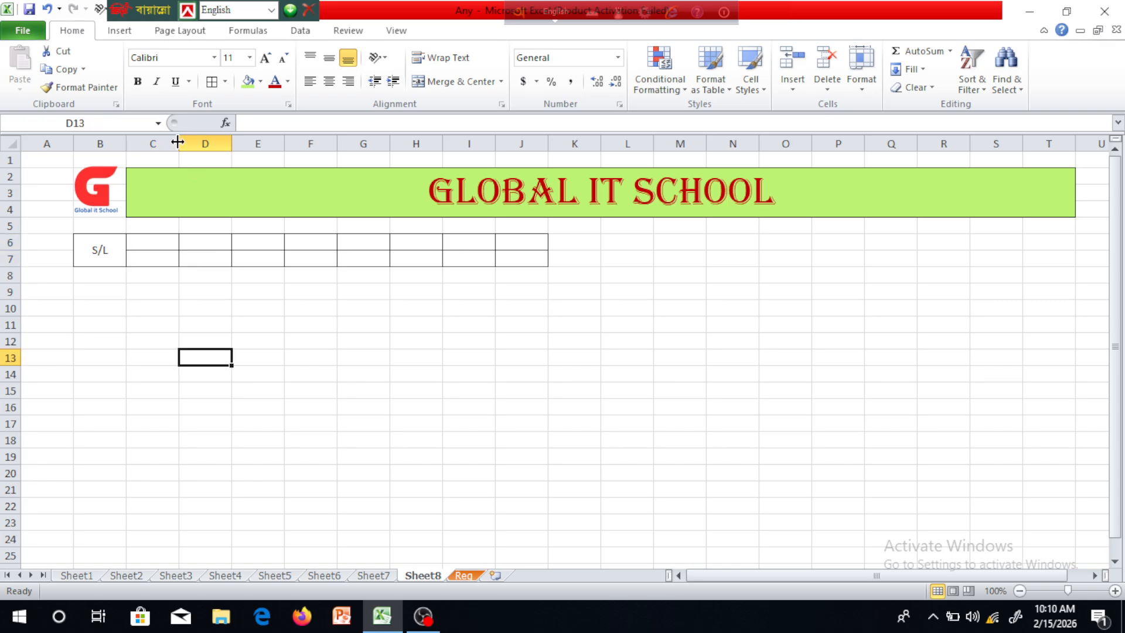
drag(177, 142, 229, 142)
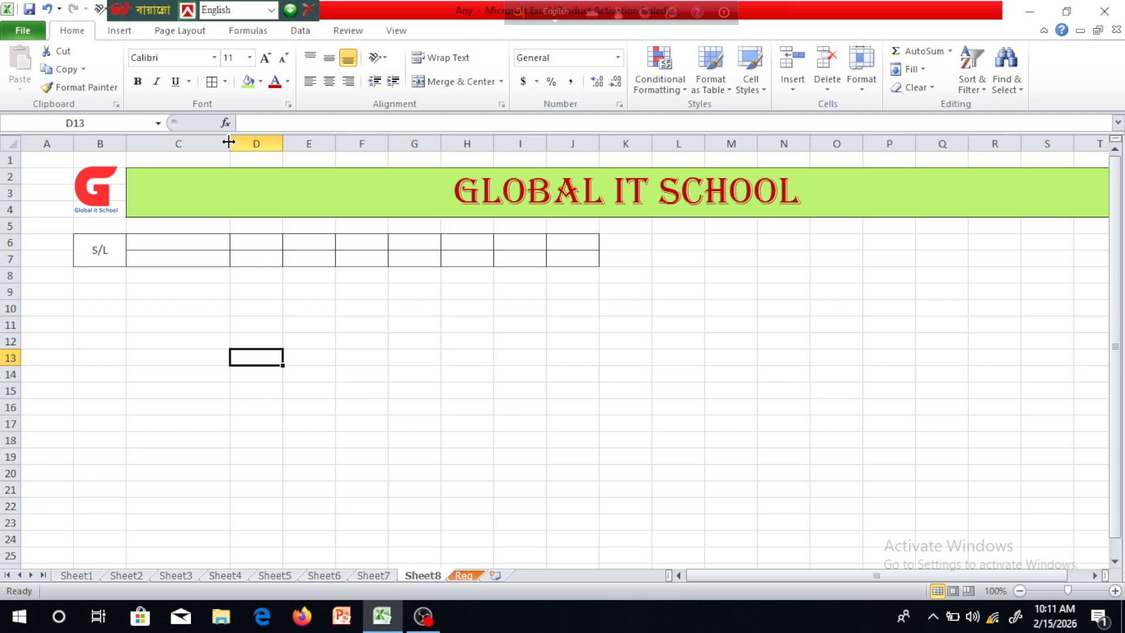
Merge C6:C7 for the heading "Name" and D6:D7 for the heading "ID No".
click(211, 251)
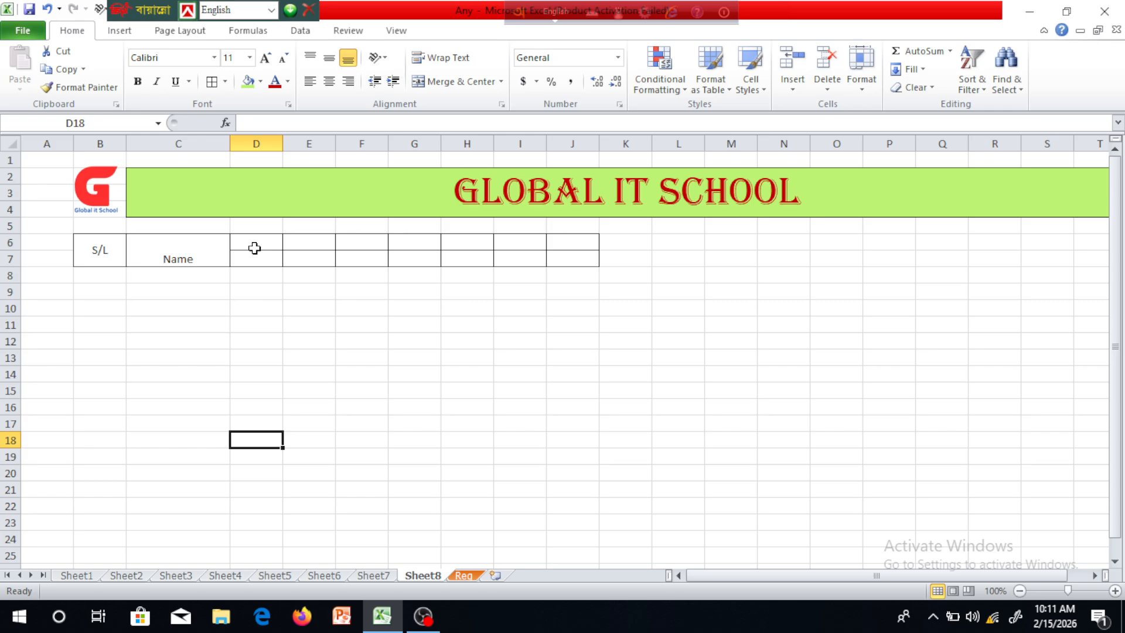
drag(254, 249, 261, 258)
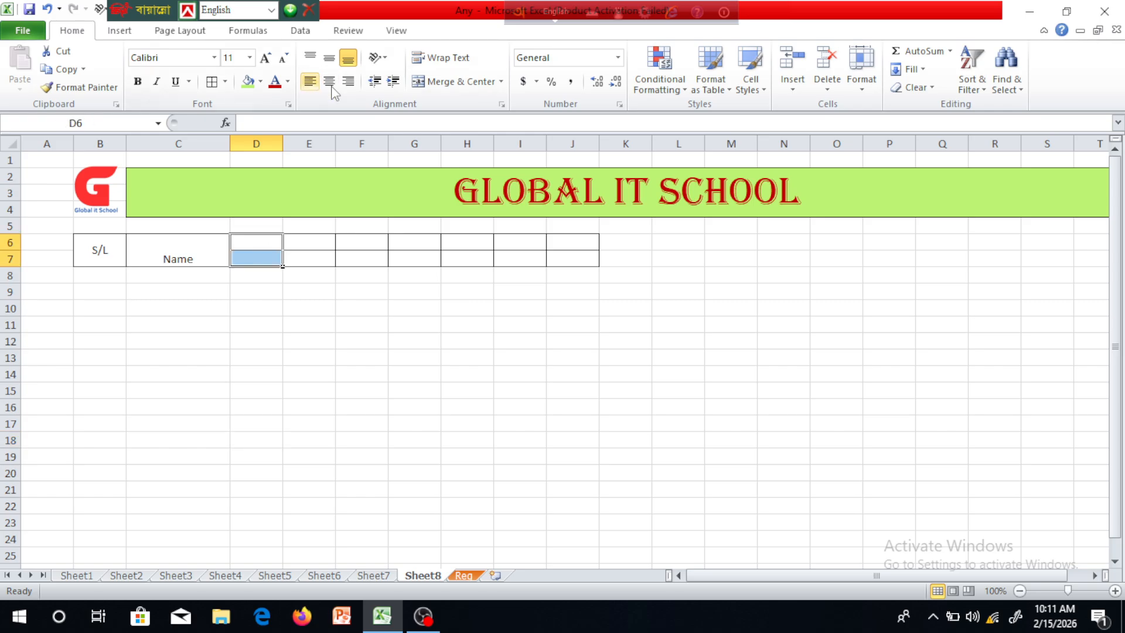
click(462, 80)
click(414, 423)
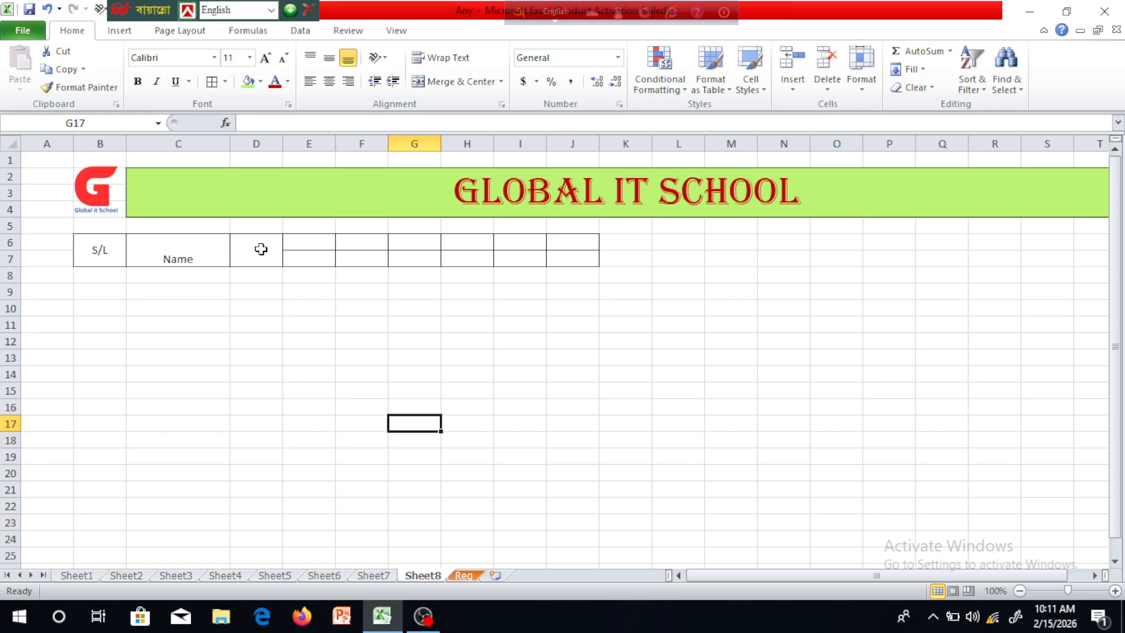
click(261, 249)
text(ID No)
click(364, 244)
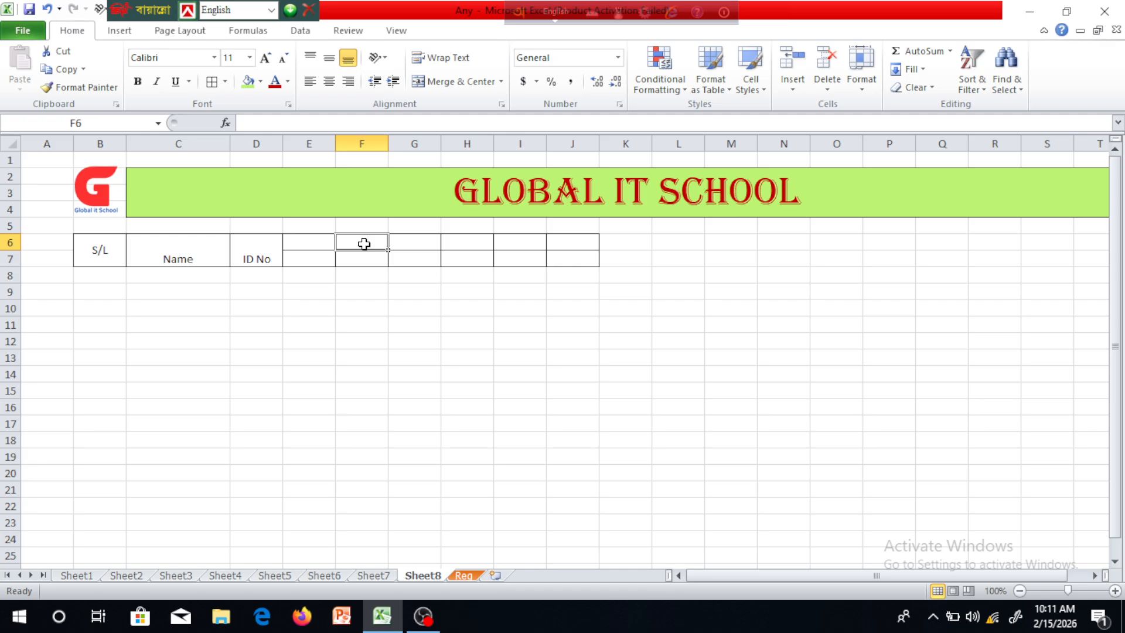
Widen column E to nearly twice its width, merge E6:E7 and enter the heading "Desi" there.
drag(390, 142, 426, 144)
click(387, 374)
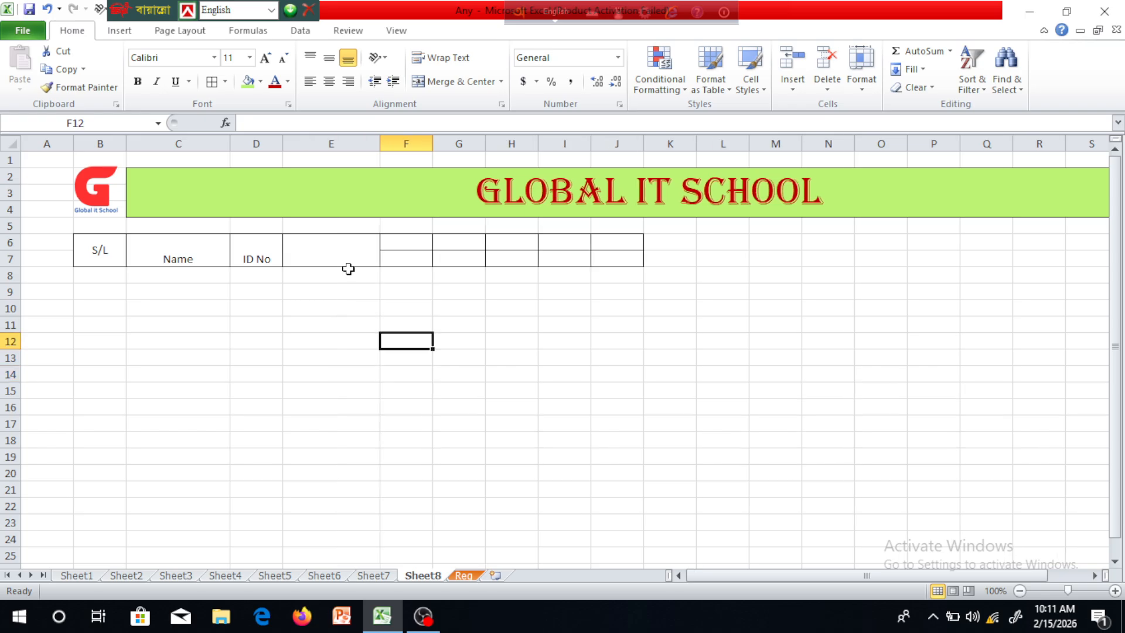
click(343, 248)
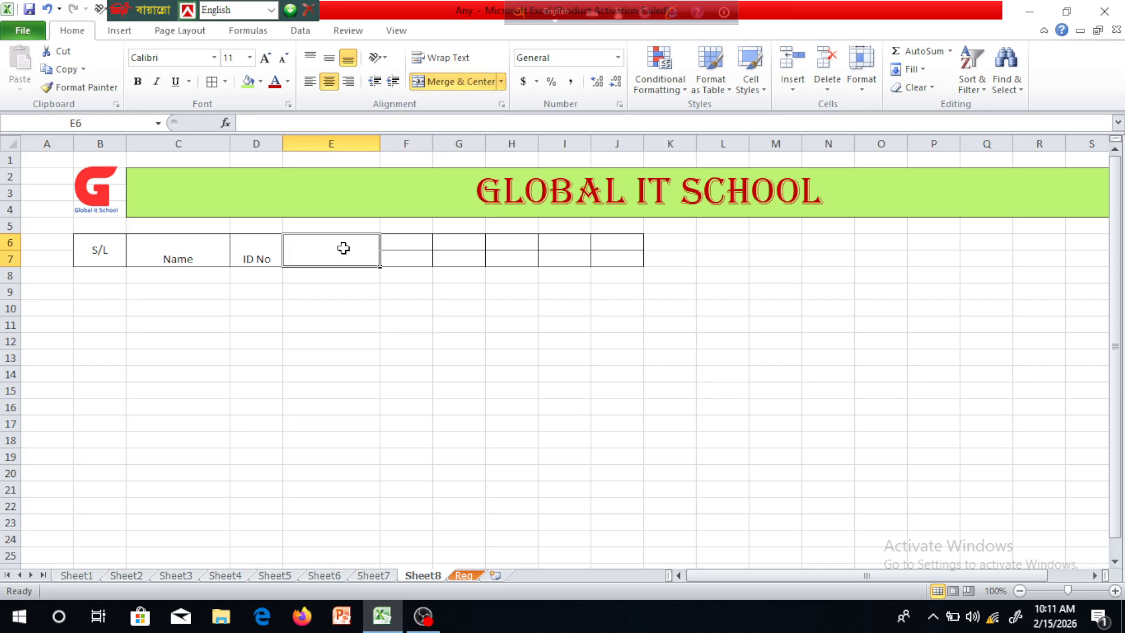
text(D)
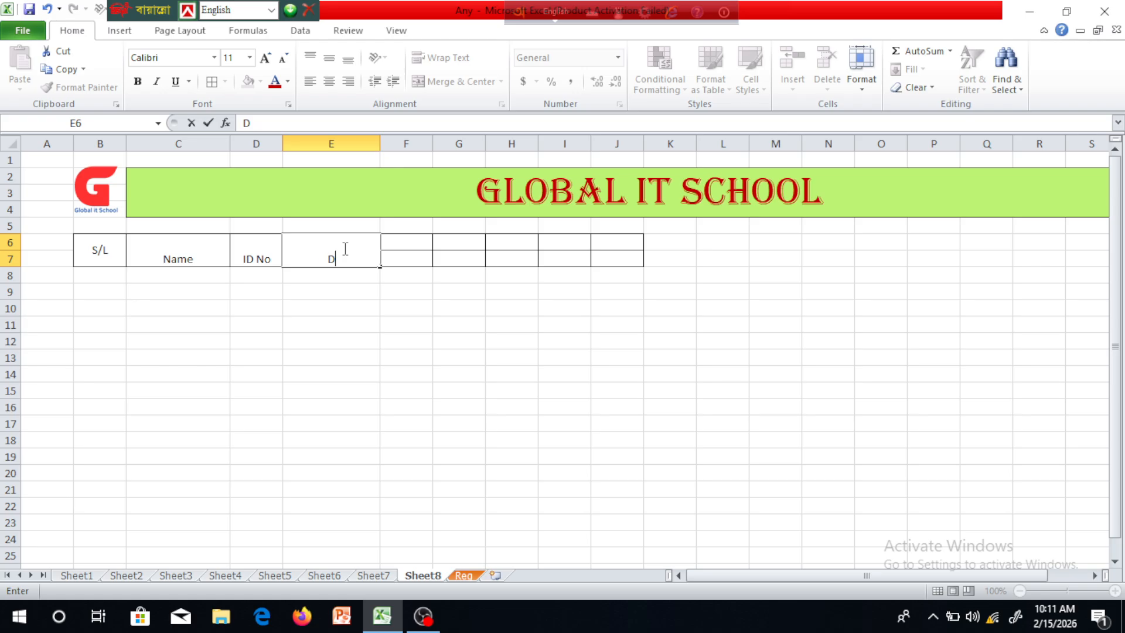
text(esi)
click(405, 347)
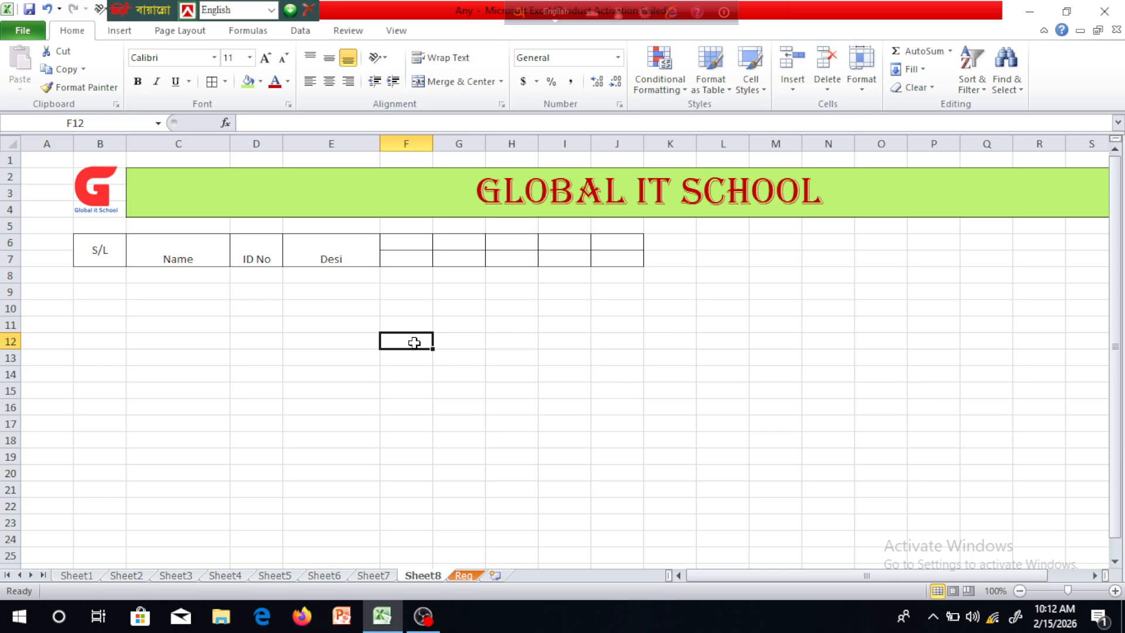
Enter the heading "Date" in F6 and "Days" in F7.
click(422, 243)
text(T)
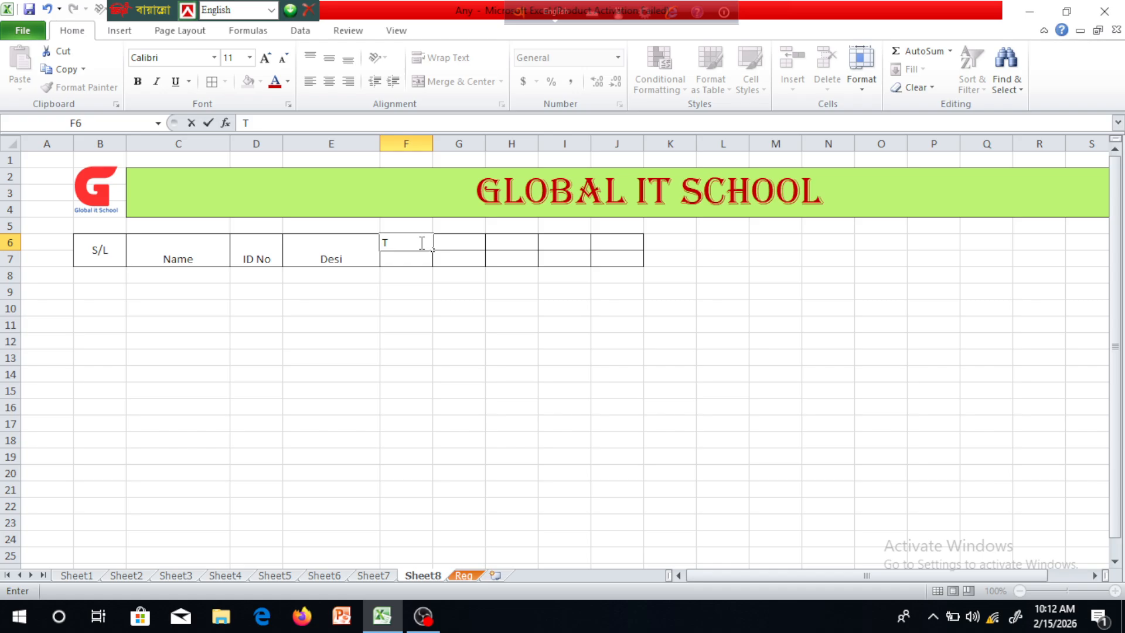
text(ae)
key(BackSpace)
key(BackSpace)
key(BackSpace)
text(Date)
key(Return)
text(D)
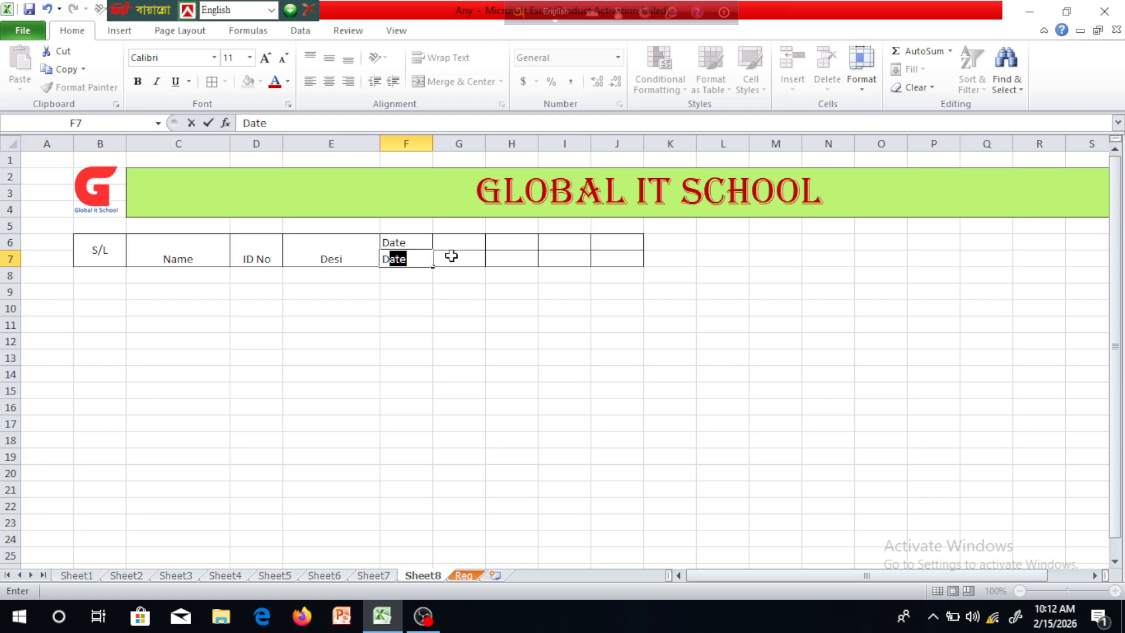
text(ays)
click(511, 361)
Apply all borders to the table body B8:J24.
drag(98, 276, 350, 539)
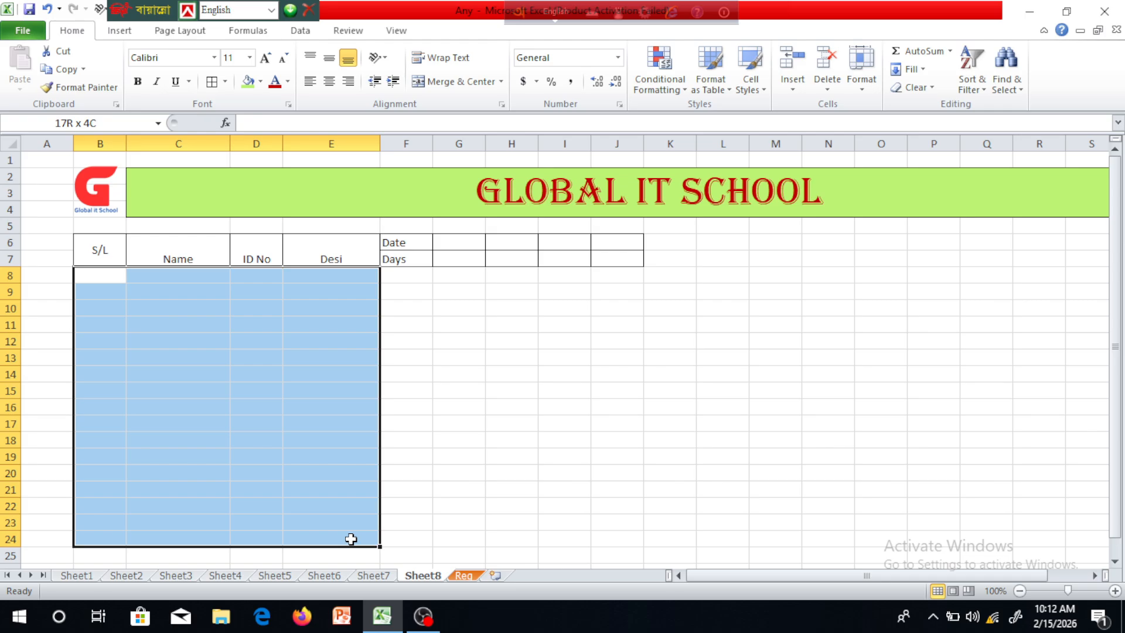
key(F4)
drag(405, 275, 610, 335)
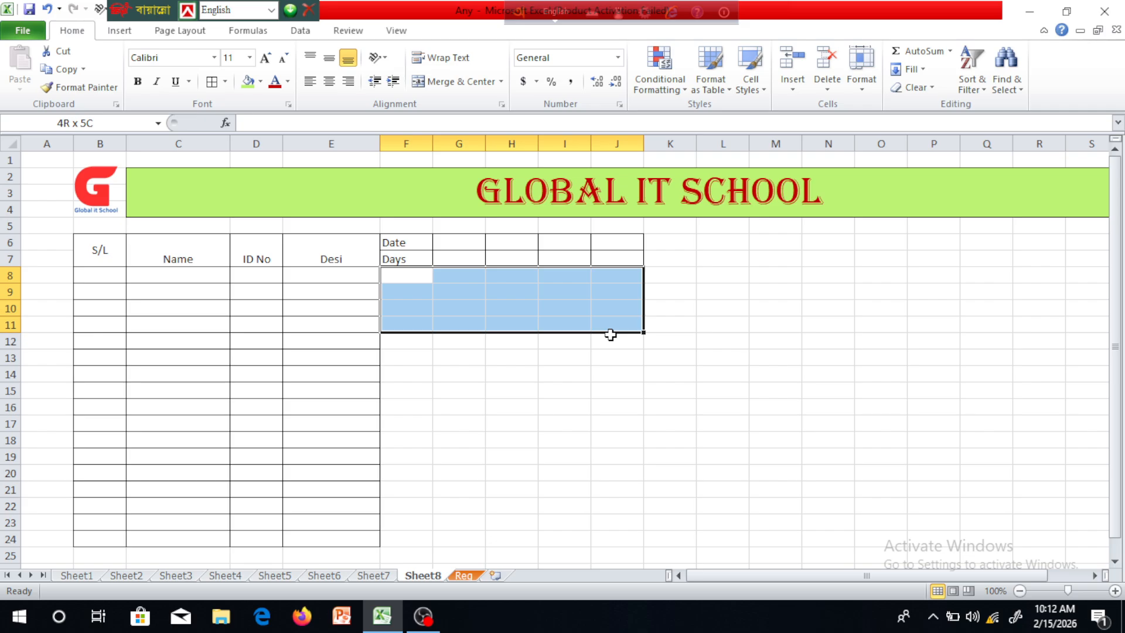
drag(611, 334, 615, 542)
key(F4)
click(677, 326)
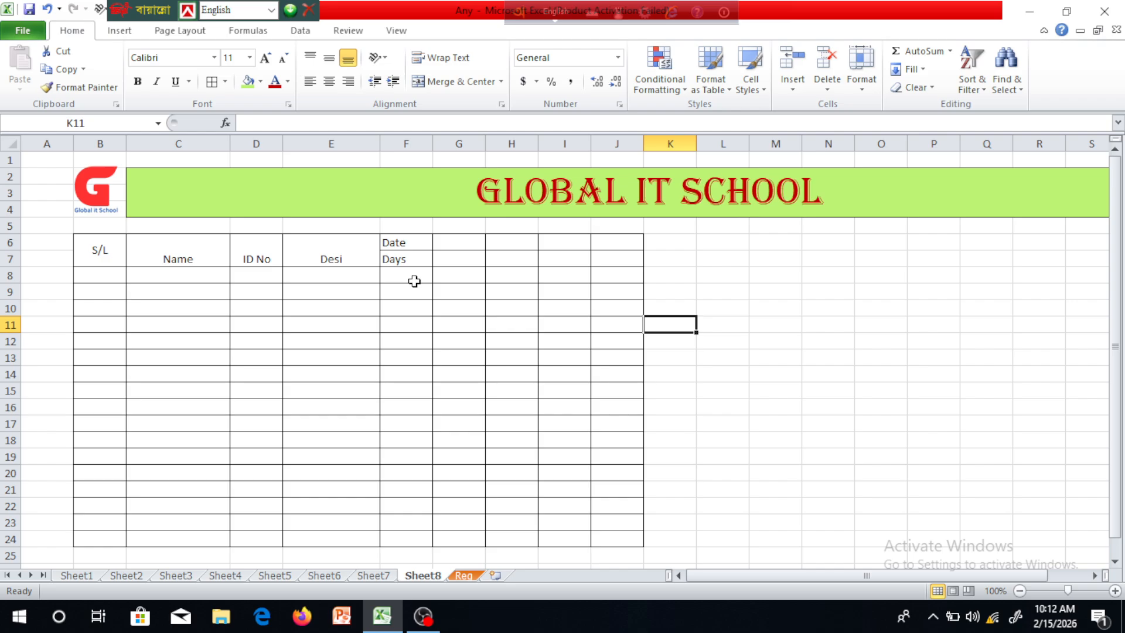
Merge and center F8:F24 and enter Jan-2026 in the merged cell.
drag(415, 281, 423, 525)
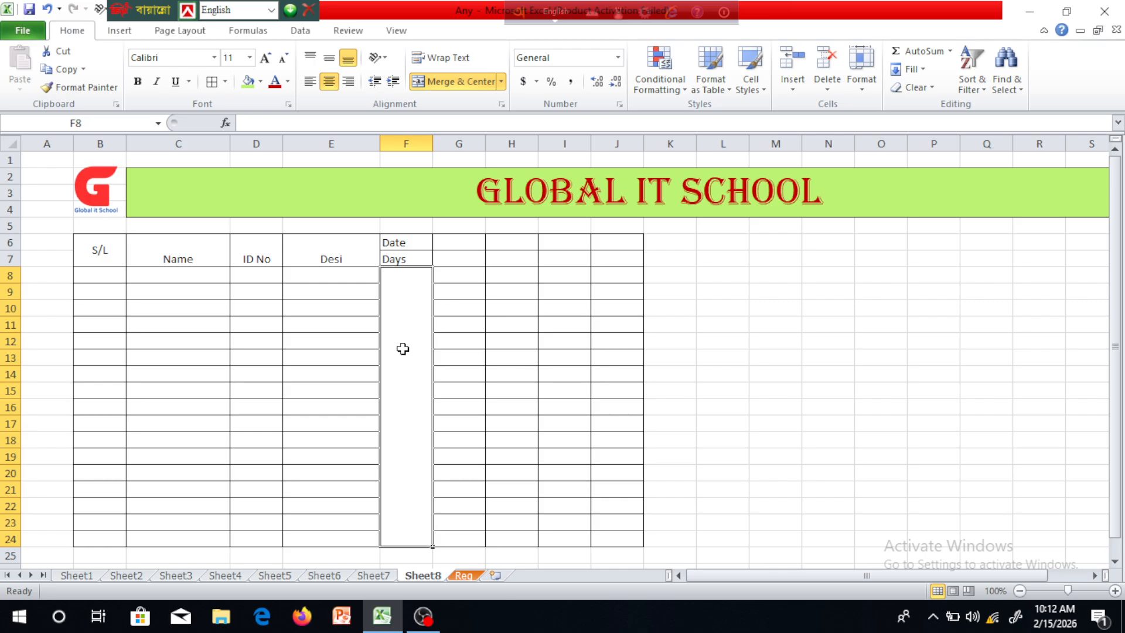
text(Jan)
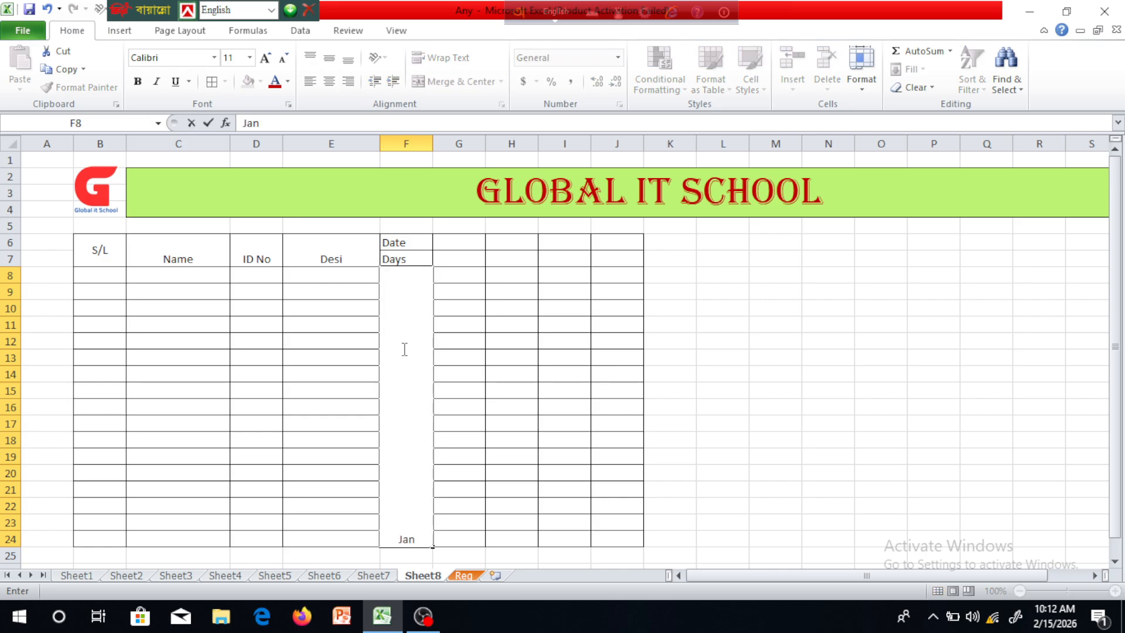
text(-2026)
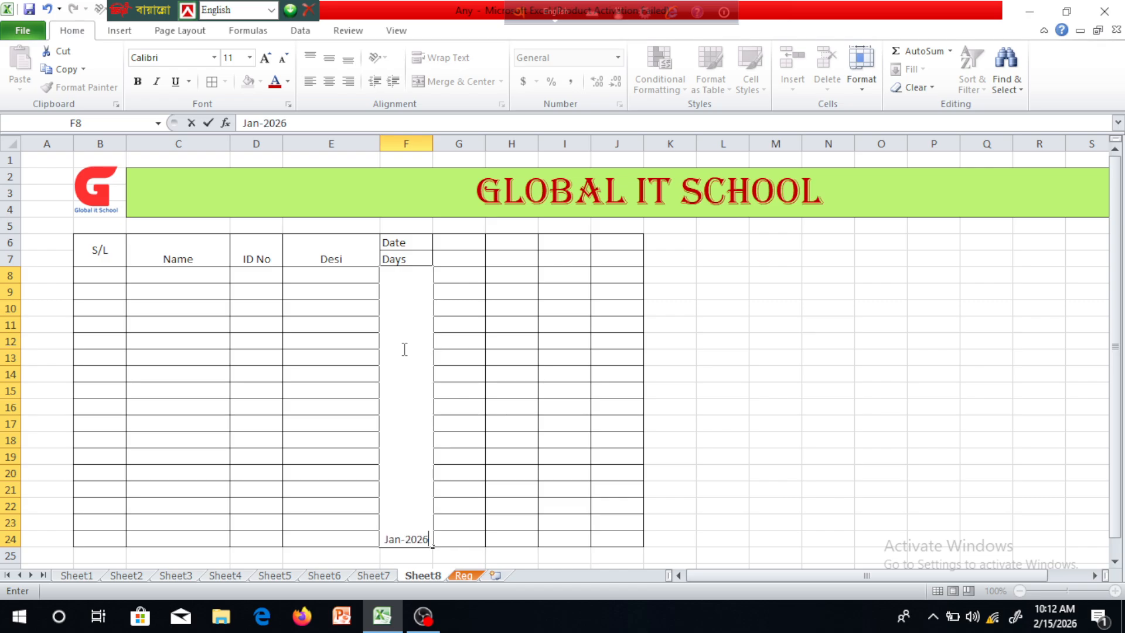
click(507, 425)
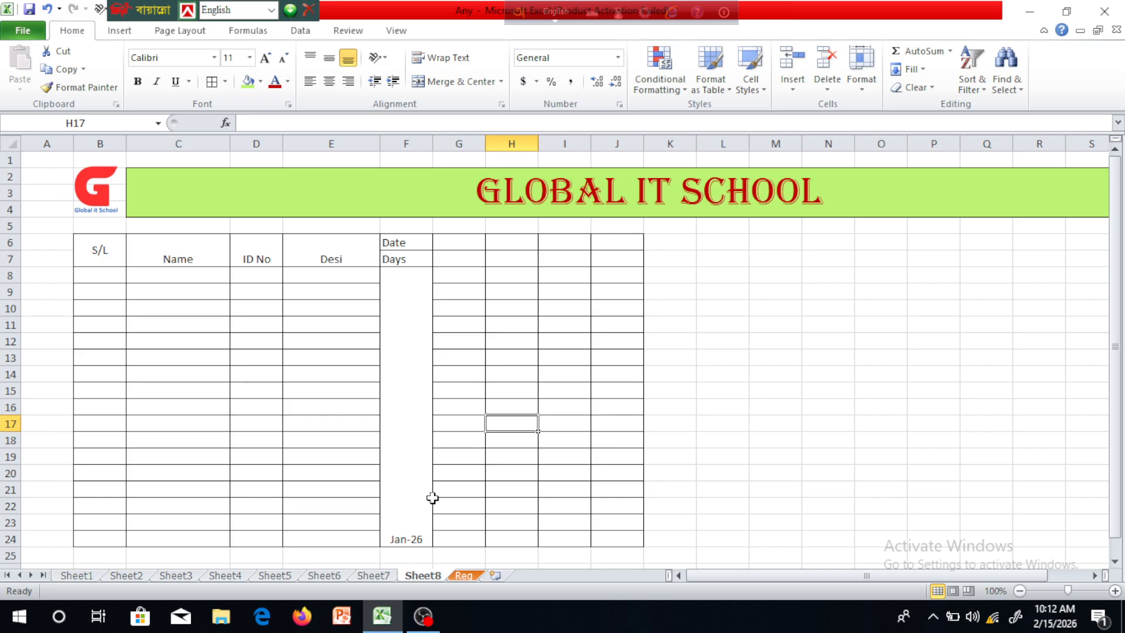
Rotate the text of the "Days" heading in F7 upward.
click(432, 499)
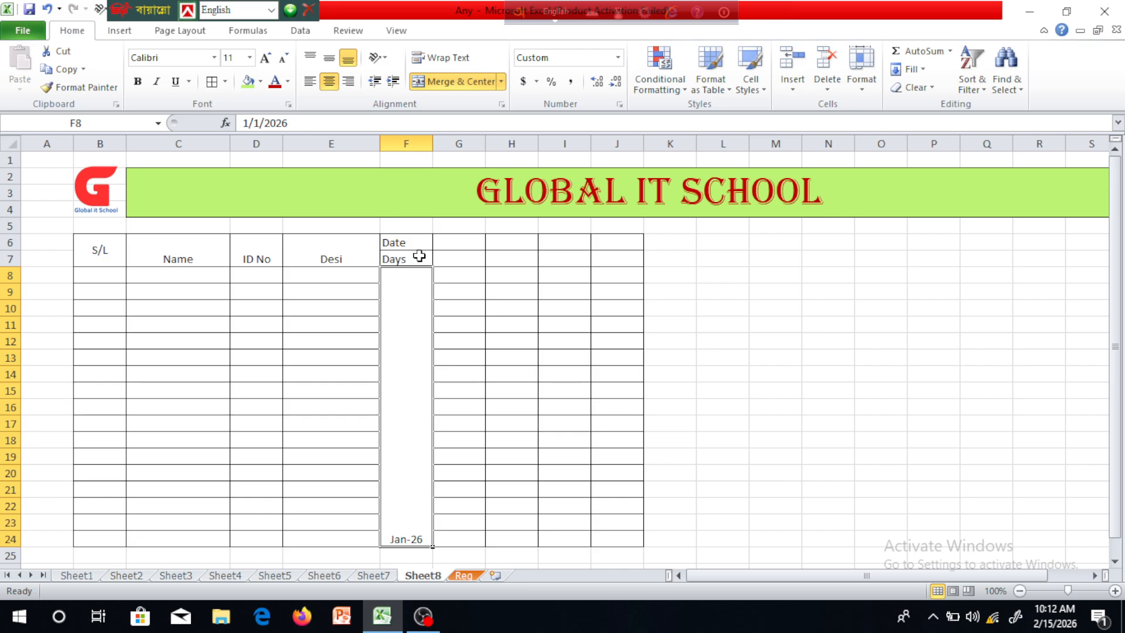
key(Up)
key(Up)
click(403, 258)
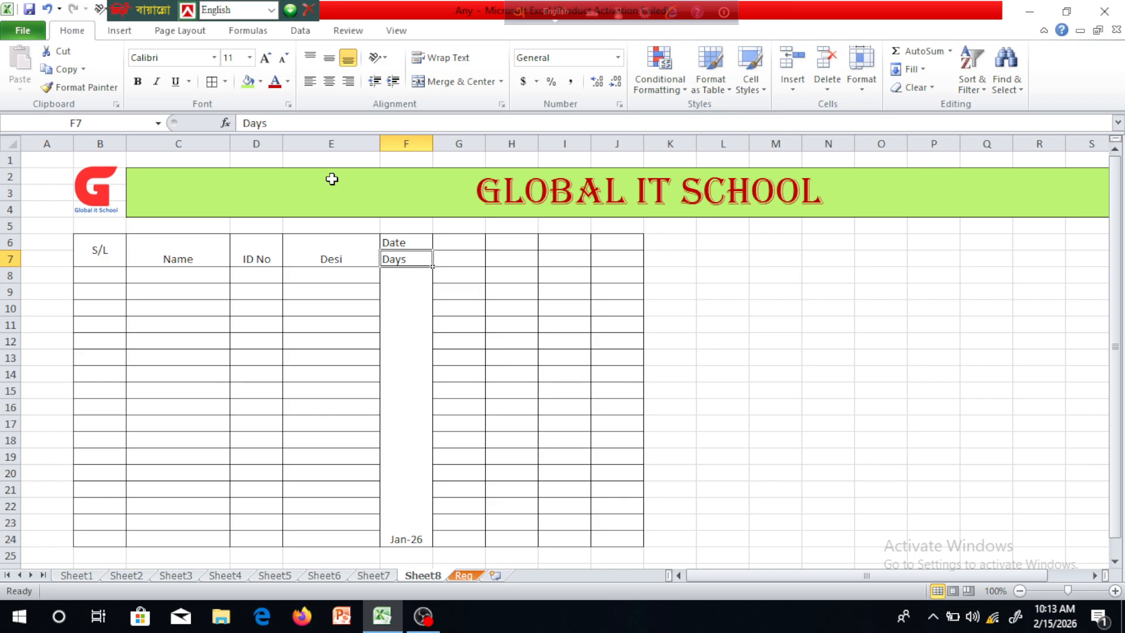
click(385, 58)
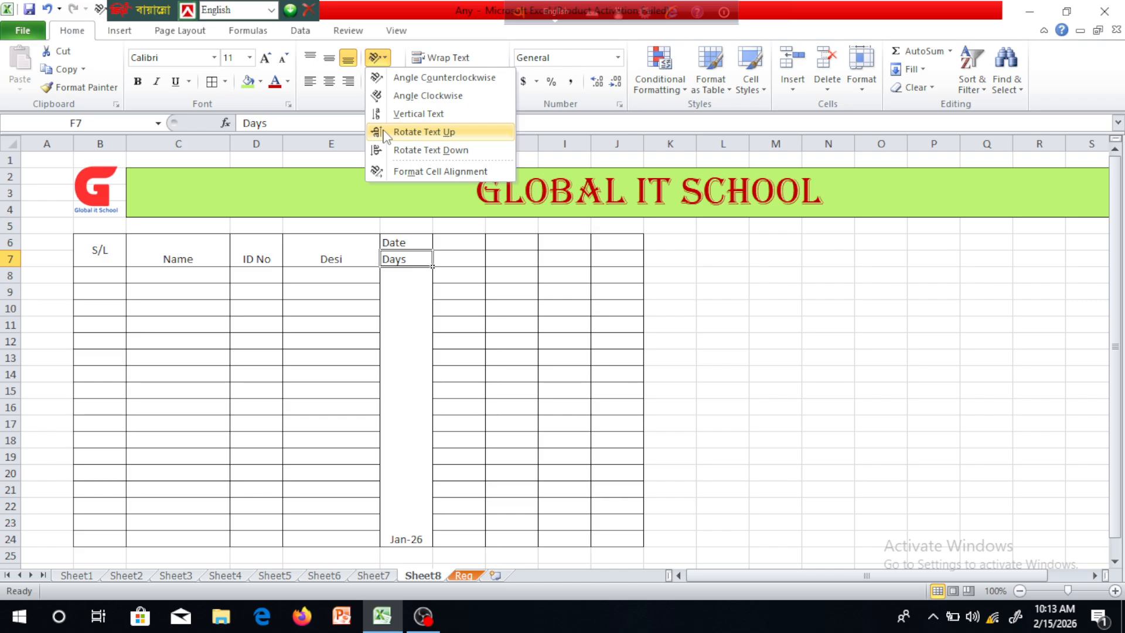
click(422, 132)
Set the month in merged cell F8:F24 to vertical stacked text, make it bold and align it to the middle.
click(400, 476)
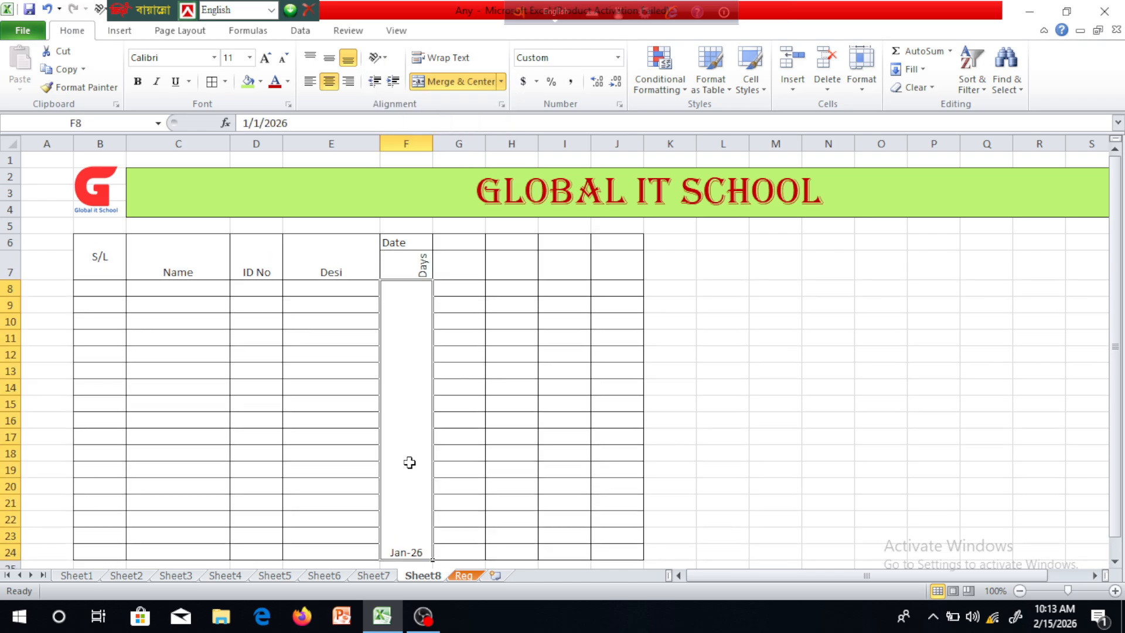
double_click(409, 462)
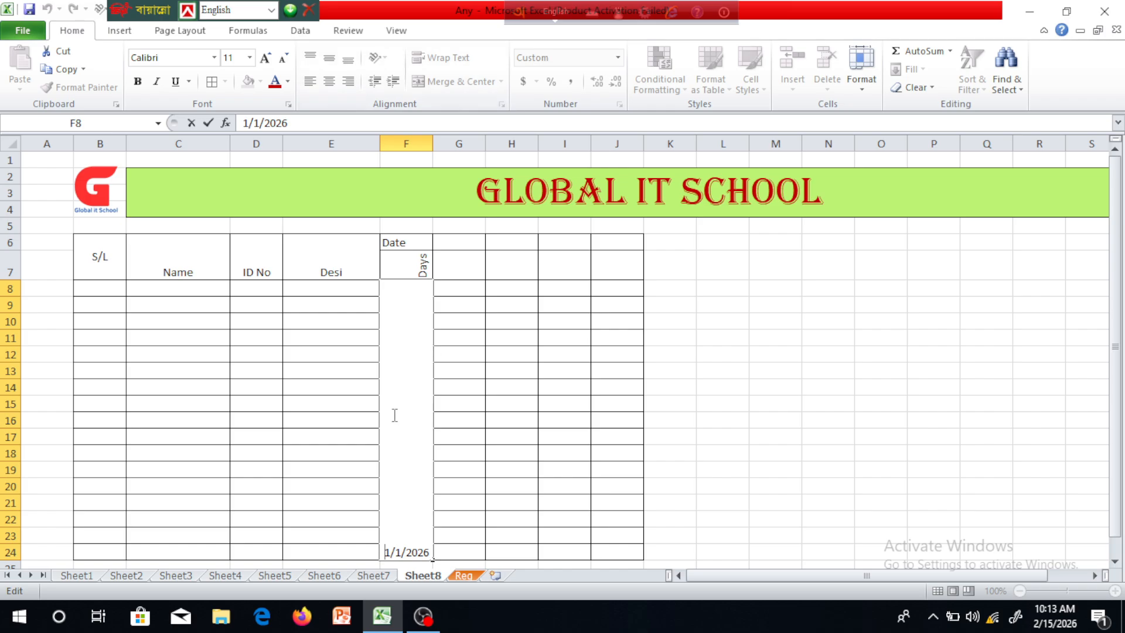
key(Escape)
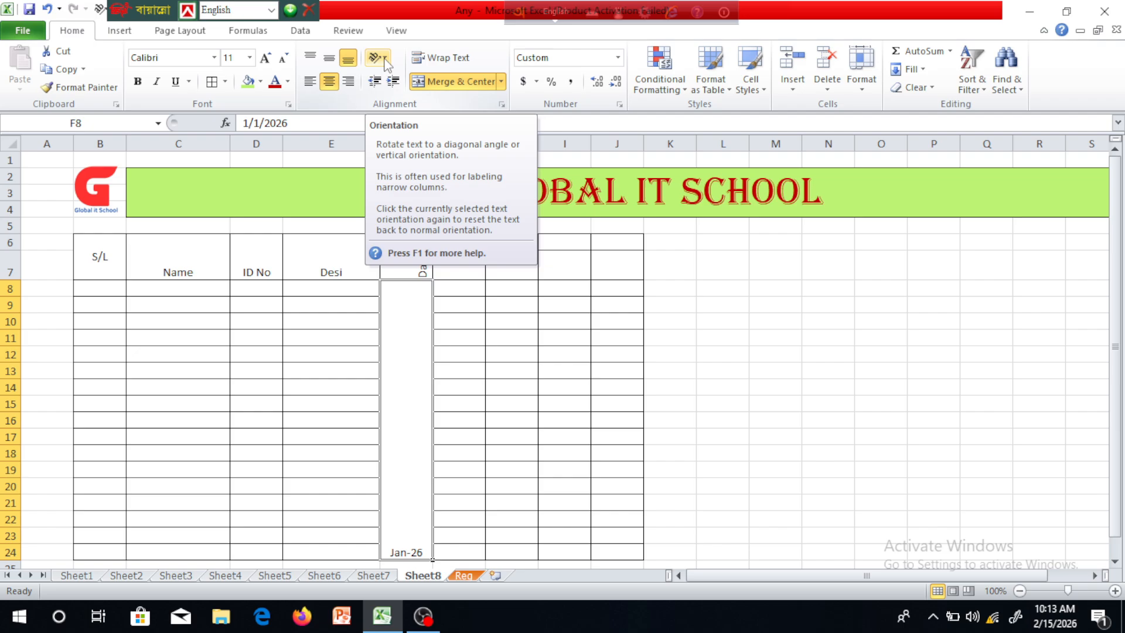
click(385, 58)
click(386, 113)
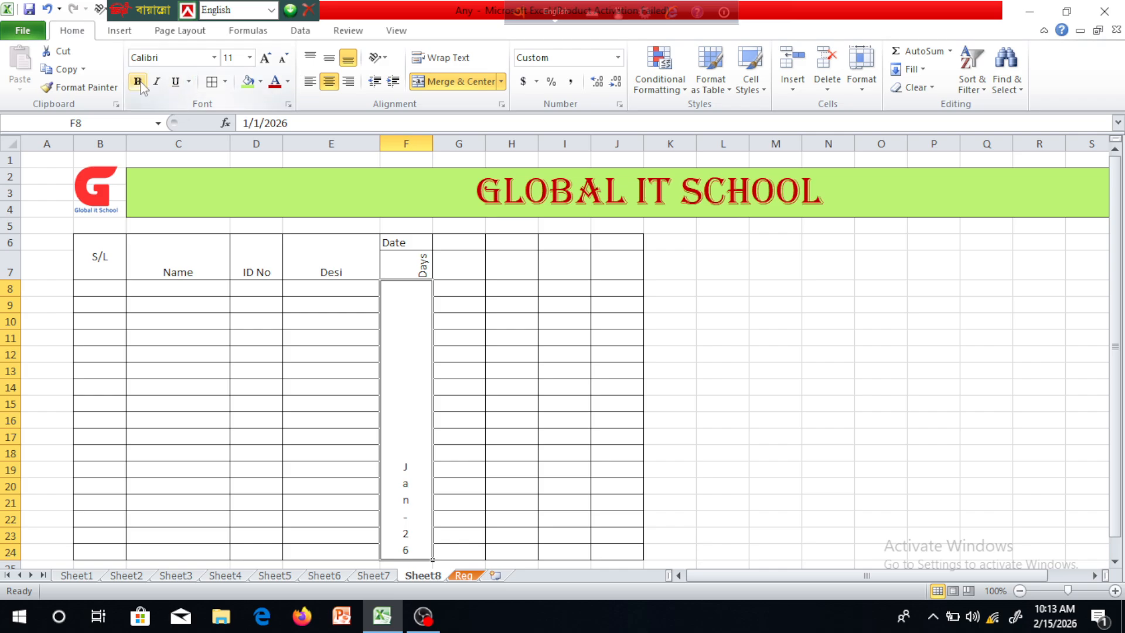
click(328, 60)
click(507, 341)
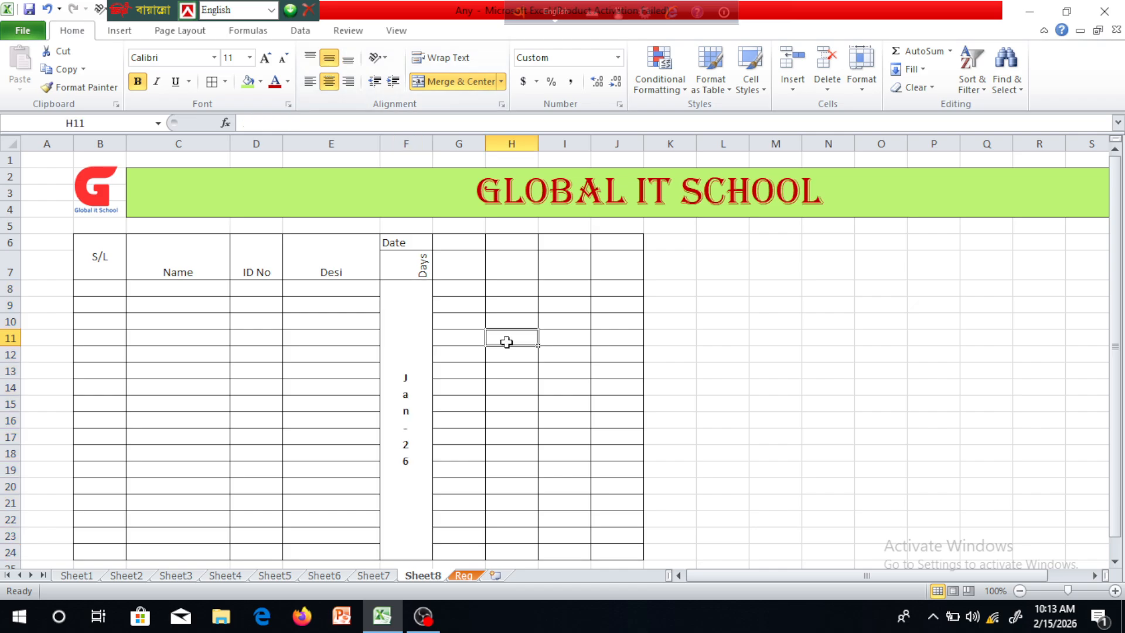
Align the header cells C6:F7 vertically to the middle.
click(141, 241)
click(158, 241)
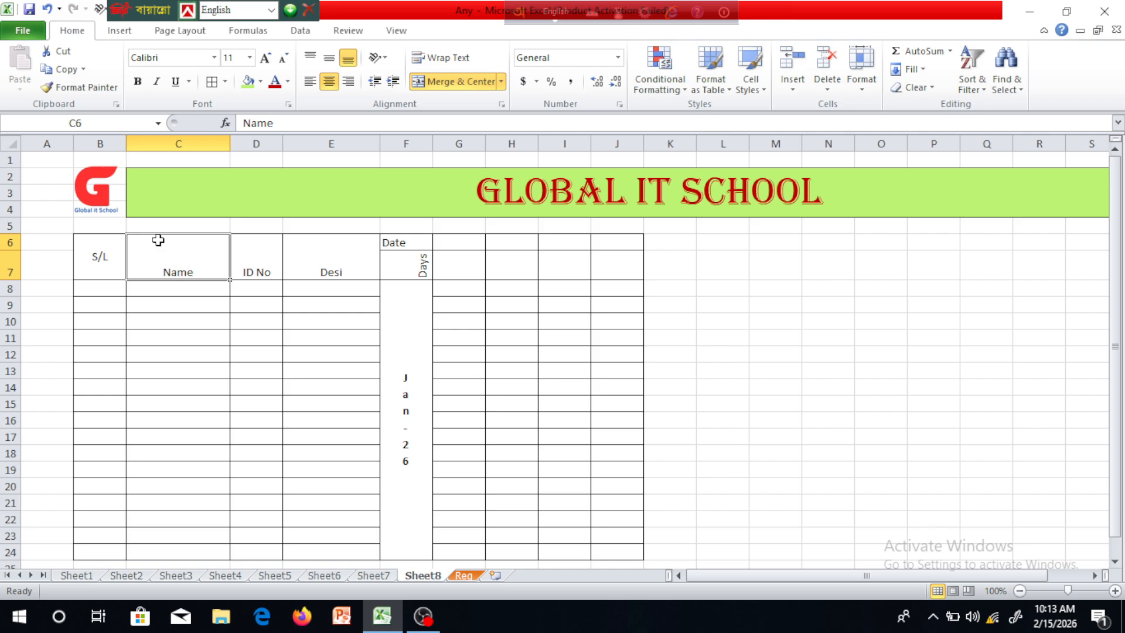
drag(158, 240, 410, 273)
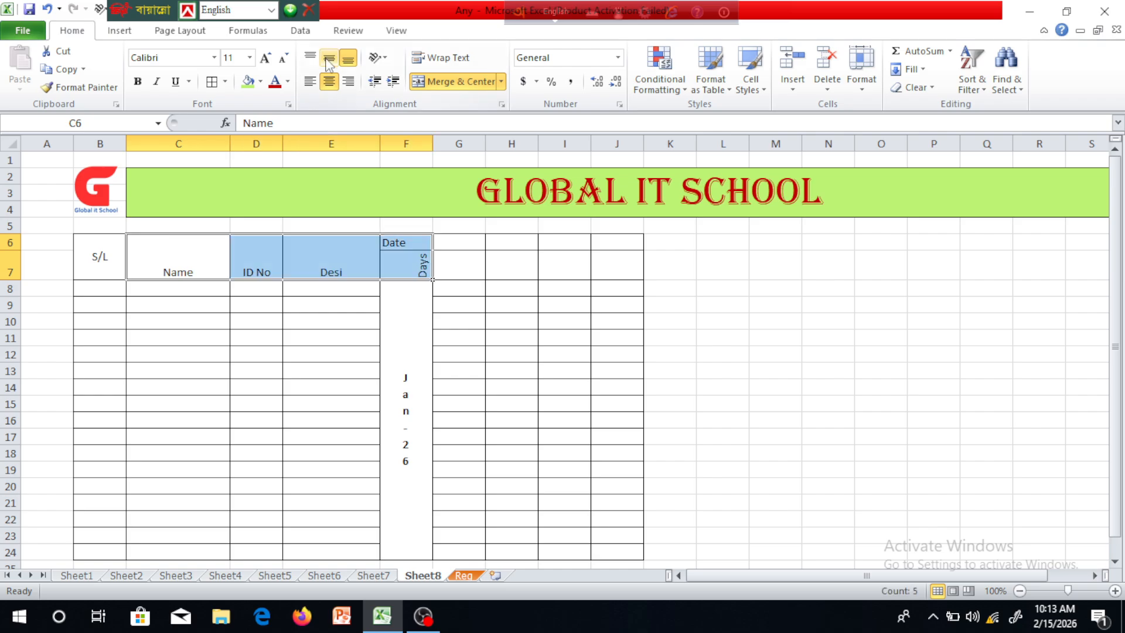
click(327, 60)
click(469, 332)
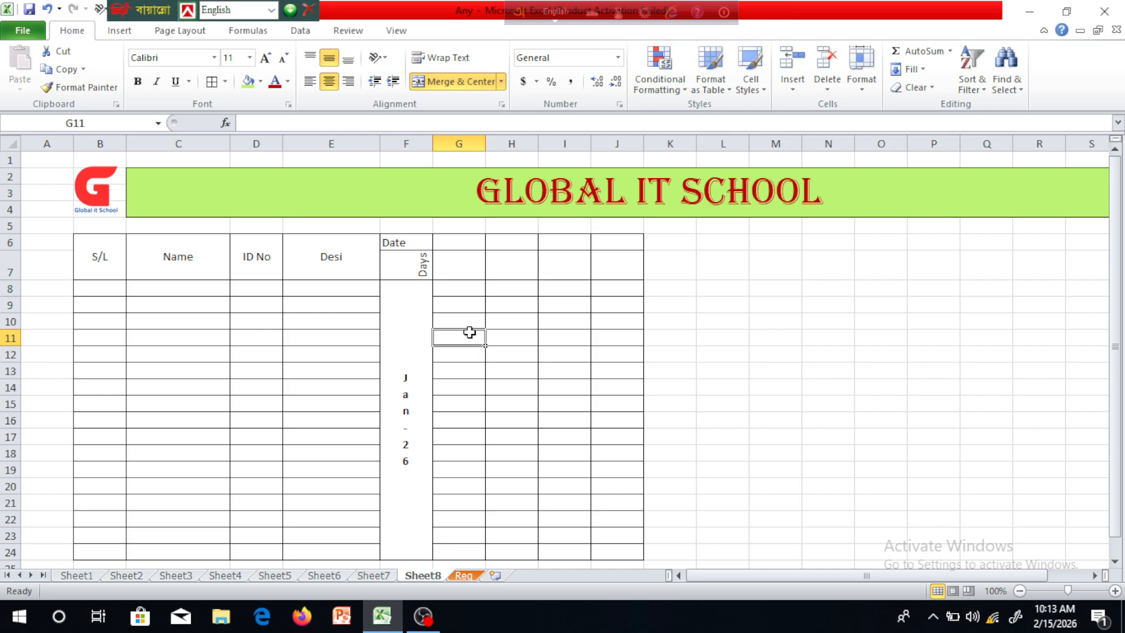
Center the "Days" heading horizontally in F7 and autofit column F to its contents.
click(402, 262)
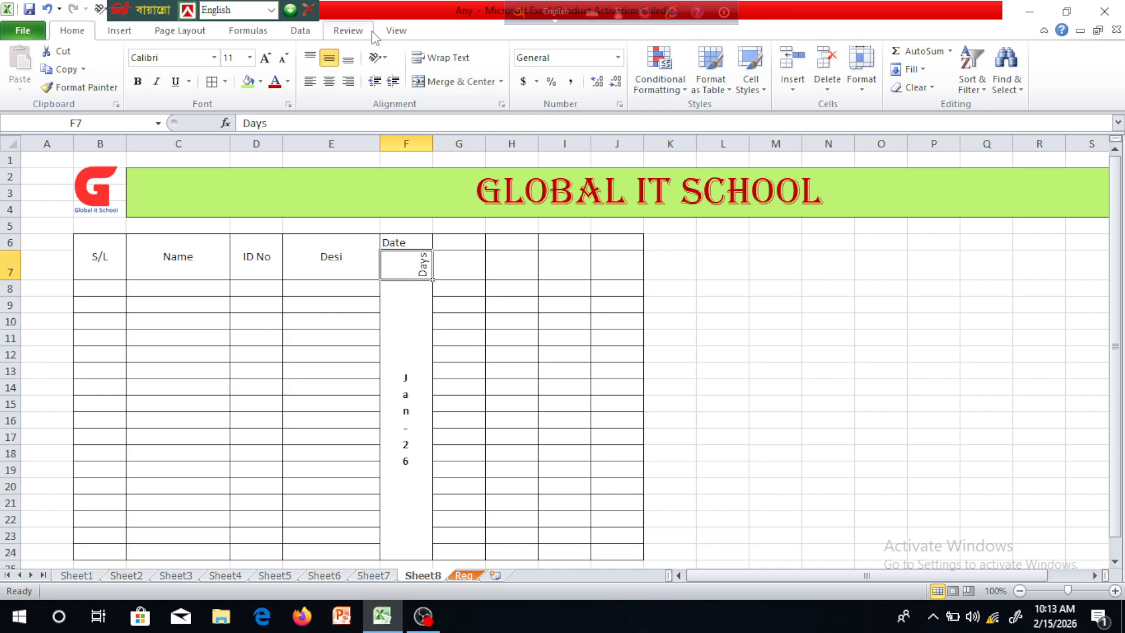
click(616, 370)
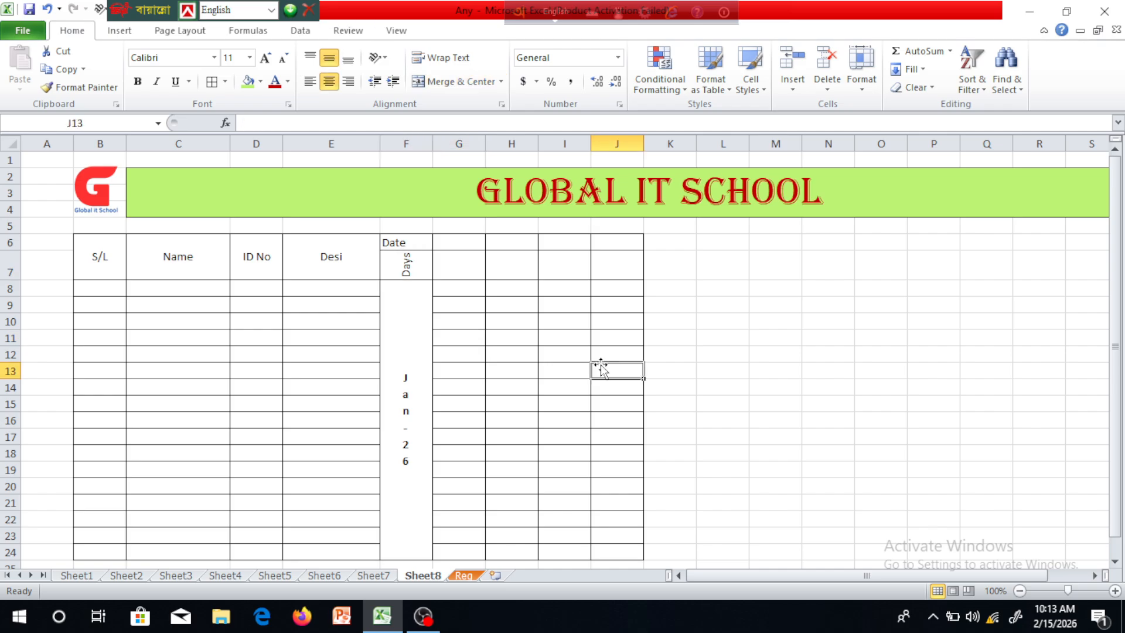
double_click(432, 144)
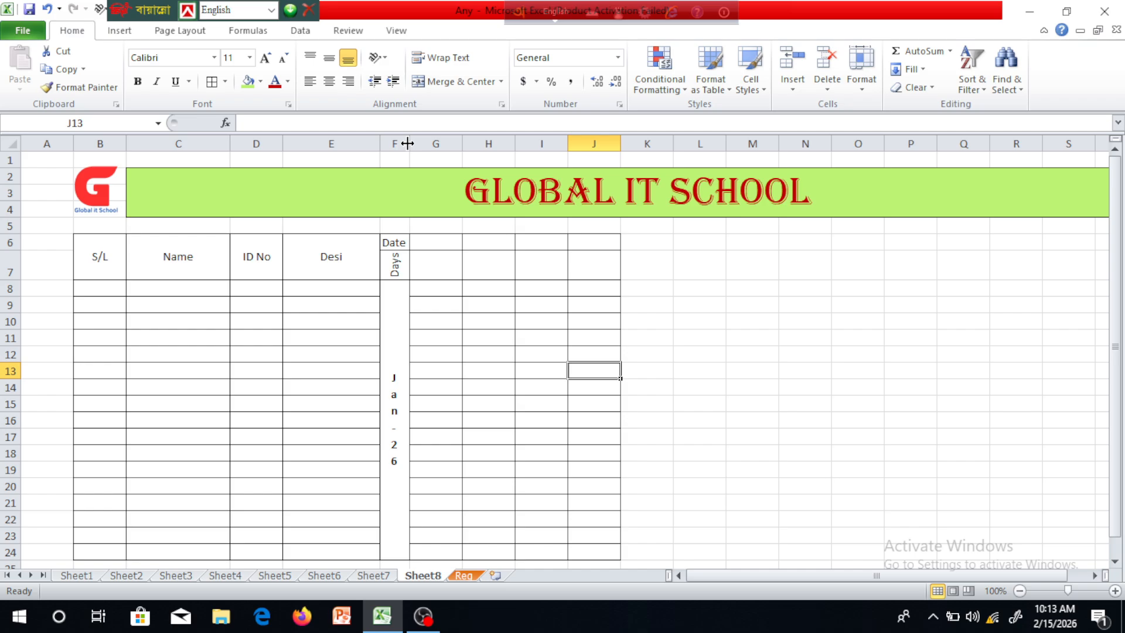
click(482, 287)
Start the date numbering in the header row with 1 in G6 and 2 in H6.
click(427, 243)
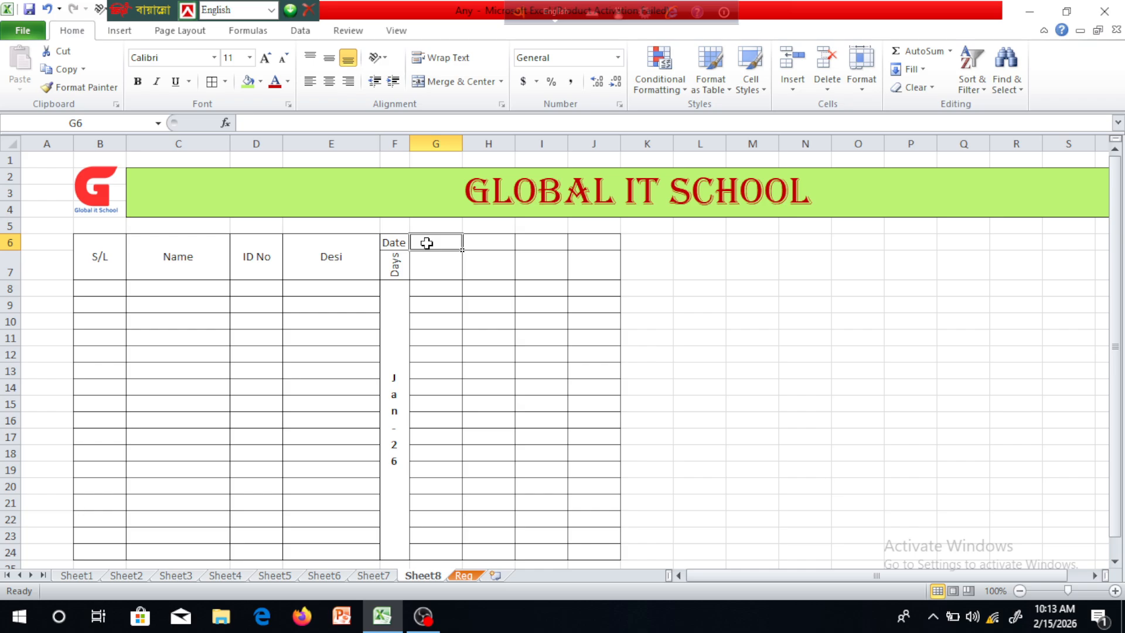
text(1)
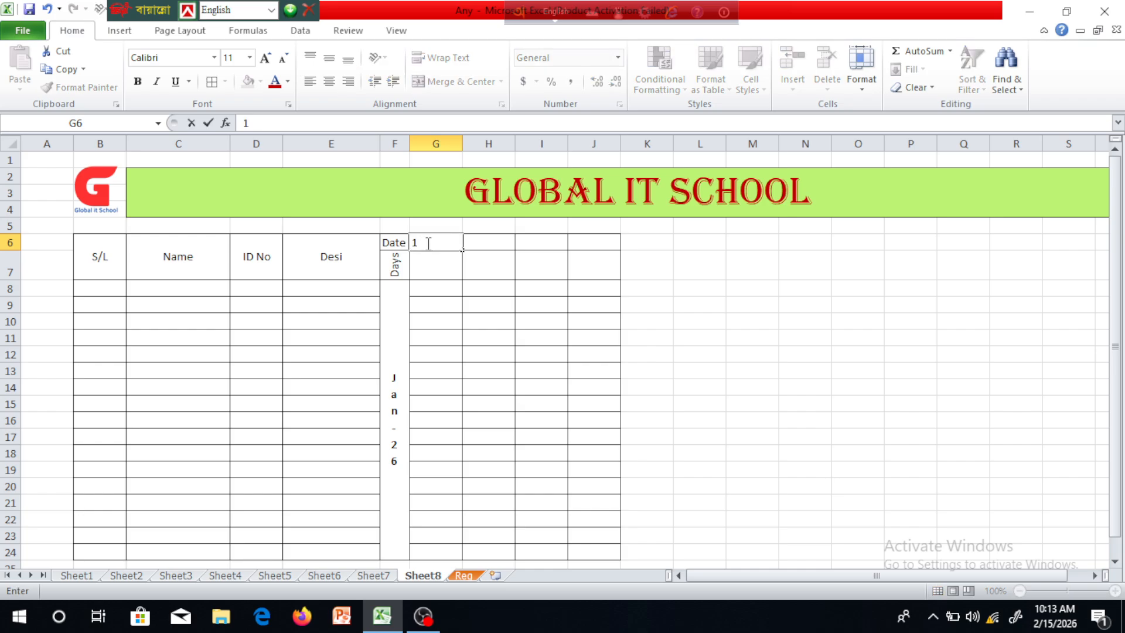
click(497, 246)
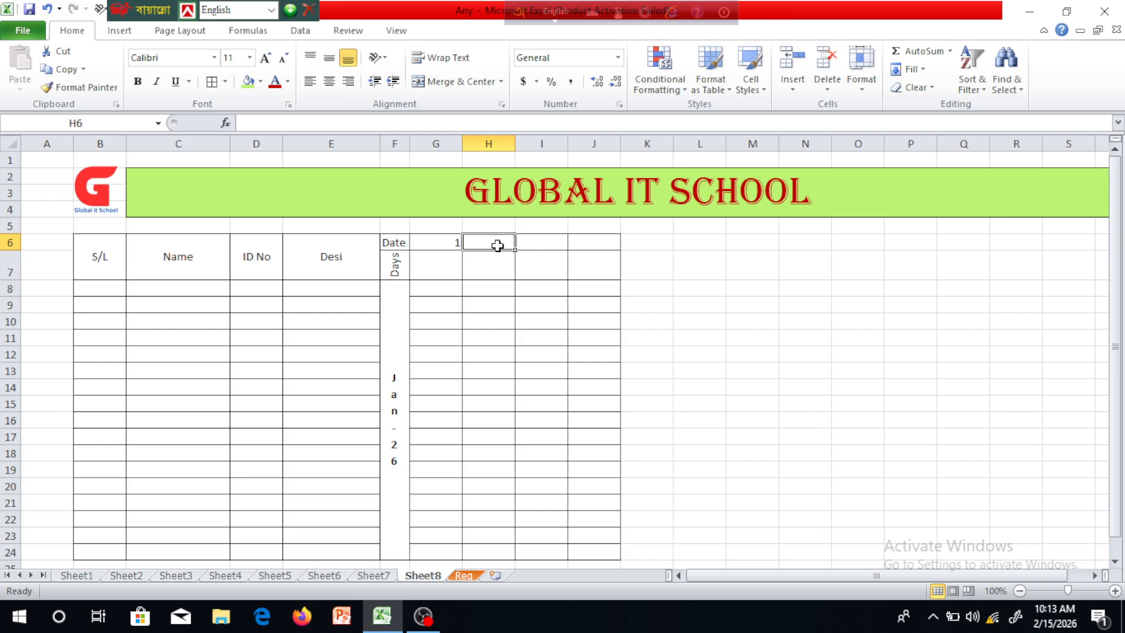
text(2)
click(493, 306)
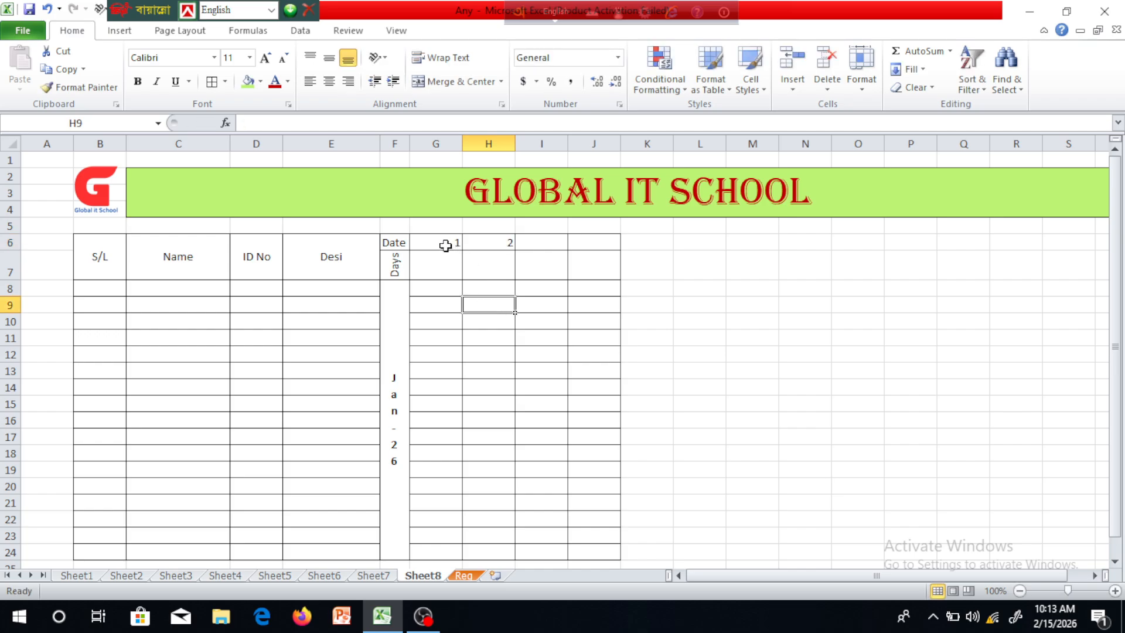
Extend the date number series from G6:H6 across row 6 up to 31 in AK6.
drag(446, 245, 596, 252)
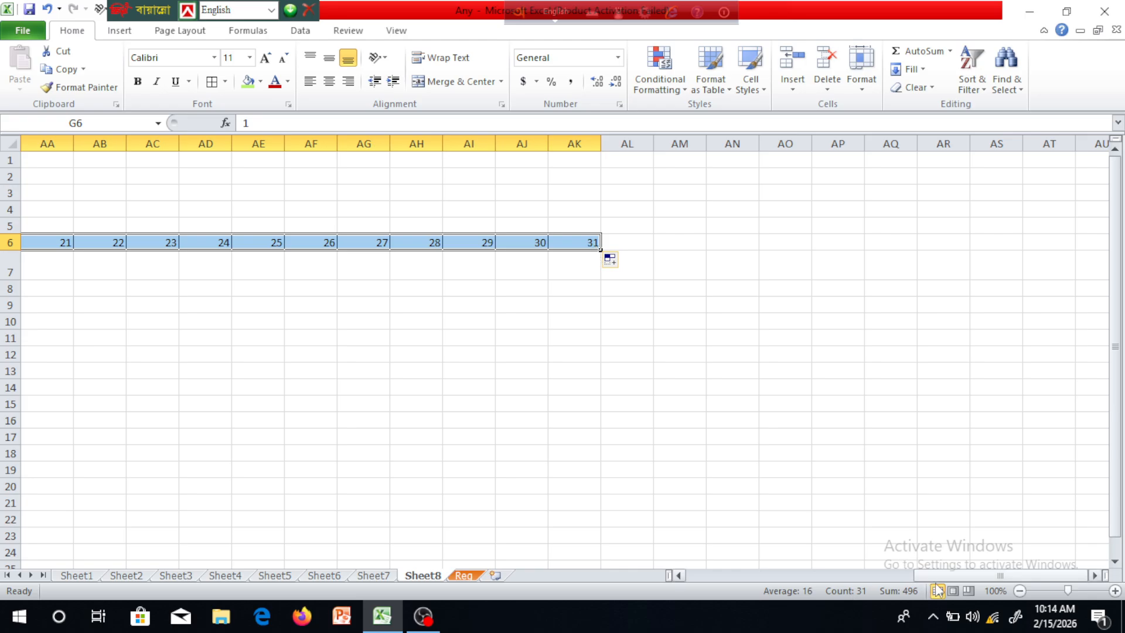
drag(927, 577, 731, 576)
Enter Sat in G7 under date 1 and fill the weekday series across row 7 to AK7.
click(225, 263)
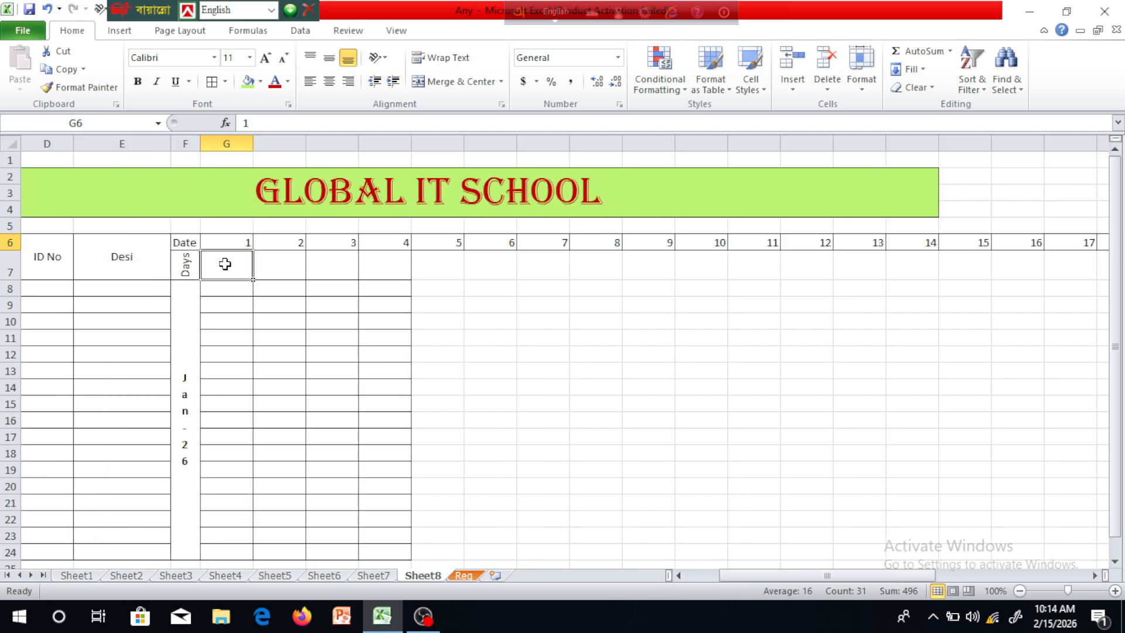
text(S)
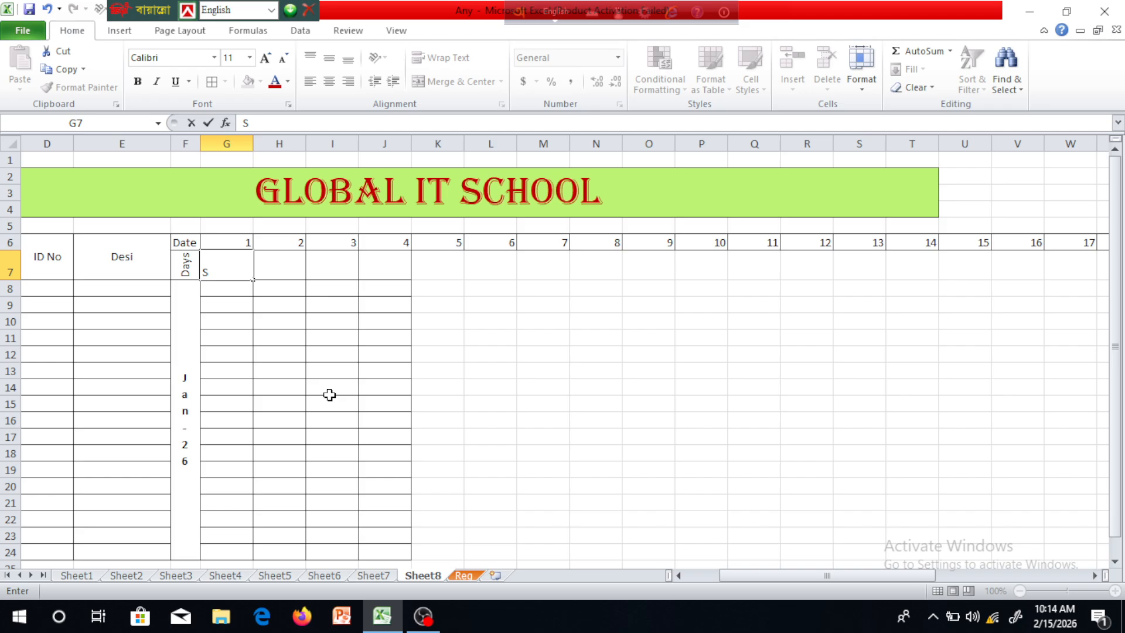
text(at)
click(368, 469)
click(228, 267)
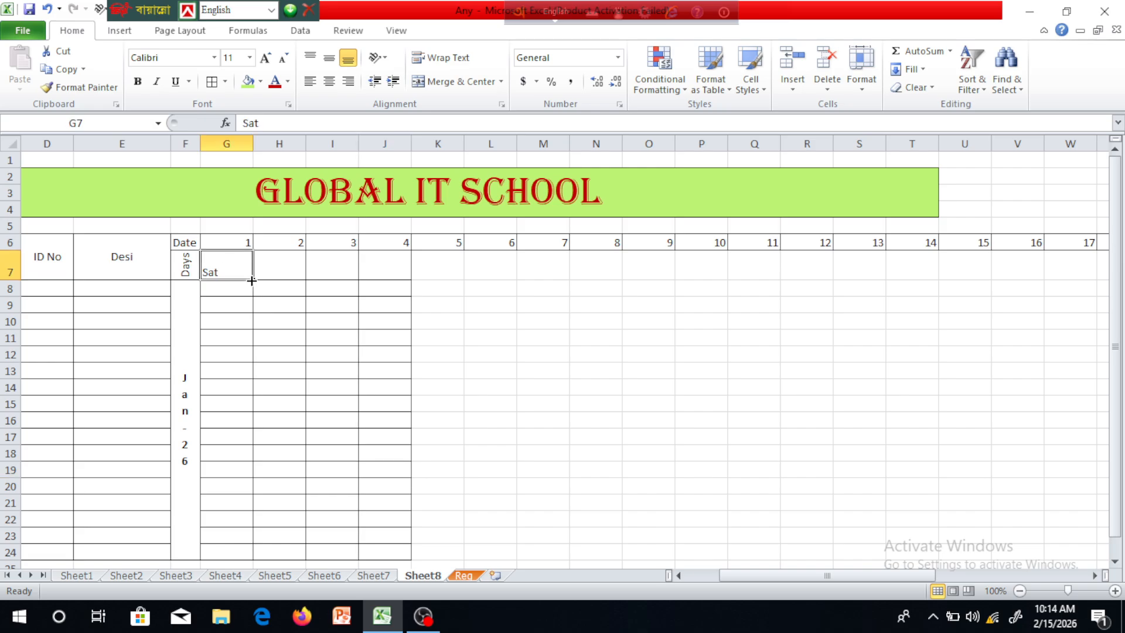
drag(253, 280, 1008, 358)
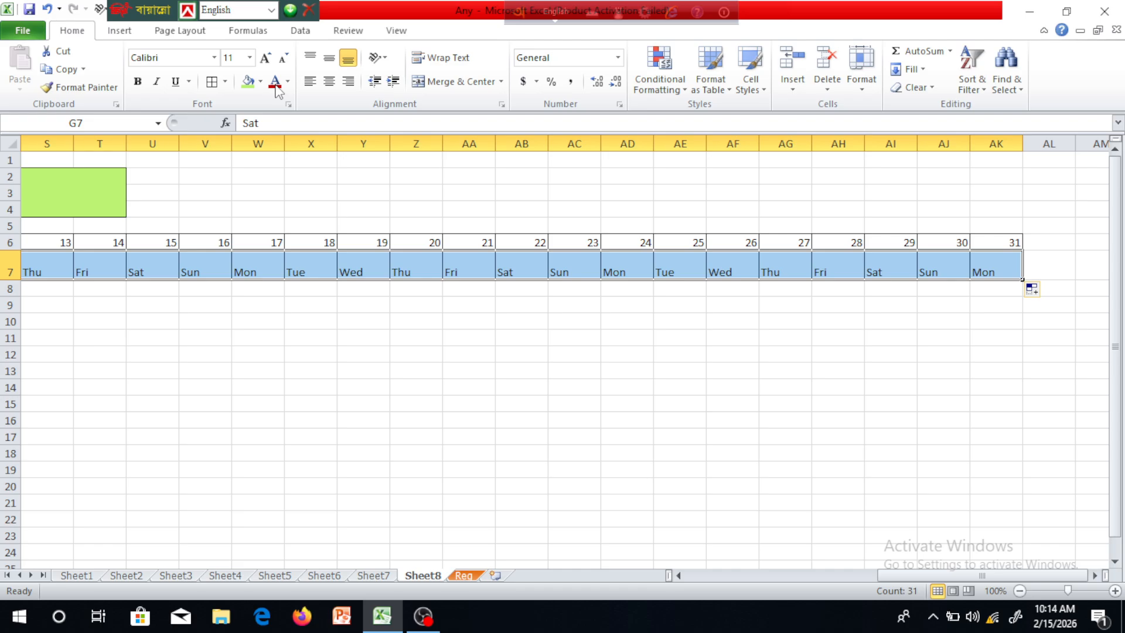
Rotate the weekday labels in G7:AK7 upward with Rotate Text Up.
click(384, 58)
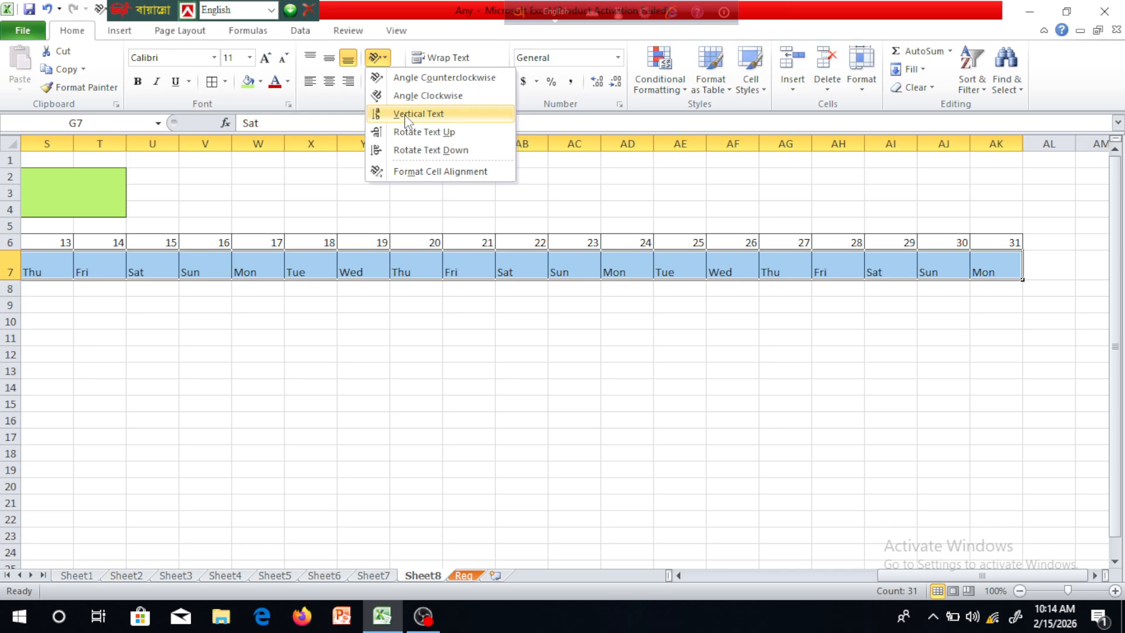
click(410, 132)
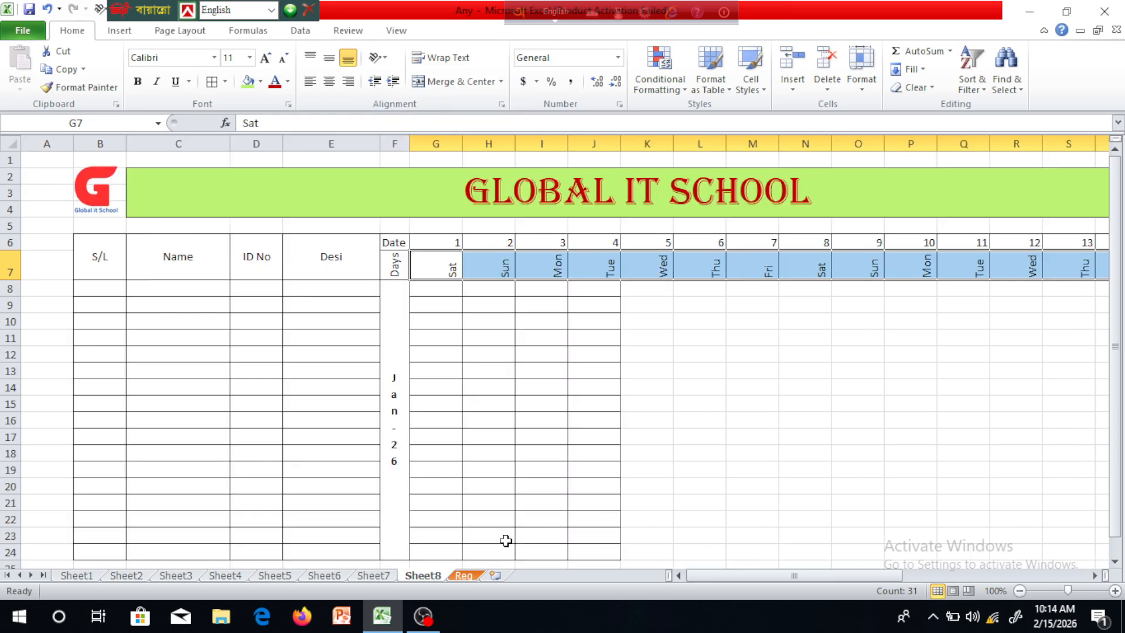
click(700, 420)
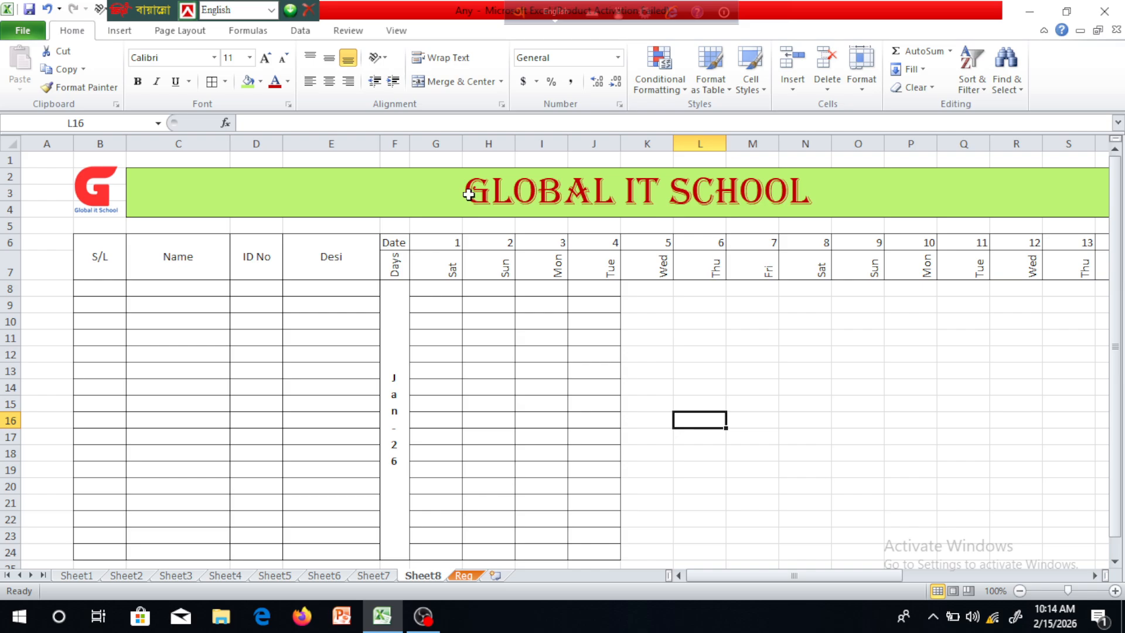
Narrow the date columns G through AK to fit their date numbers and rotated weekday labels.
mouse_move(463, 143)
mouse_down()
mouse_move(431, 144)
mouse_move(452, 144)
mouse_up()
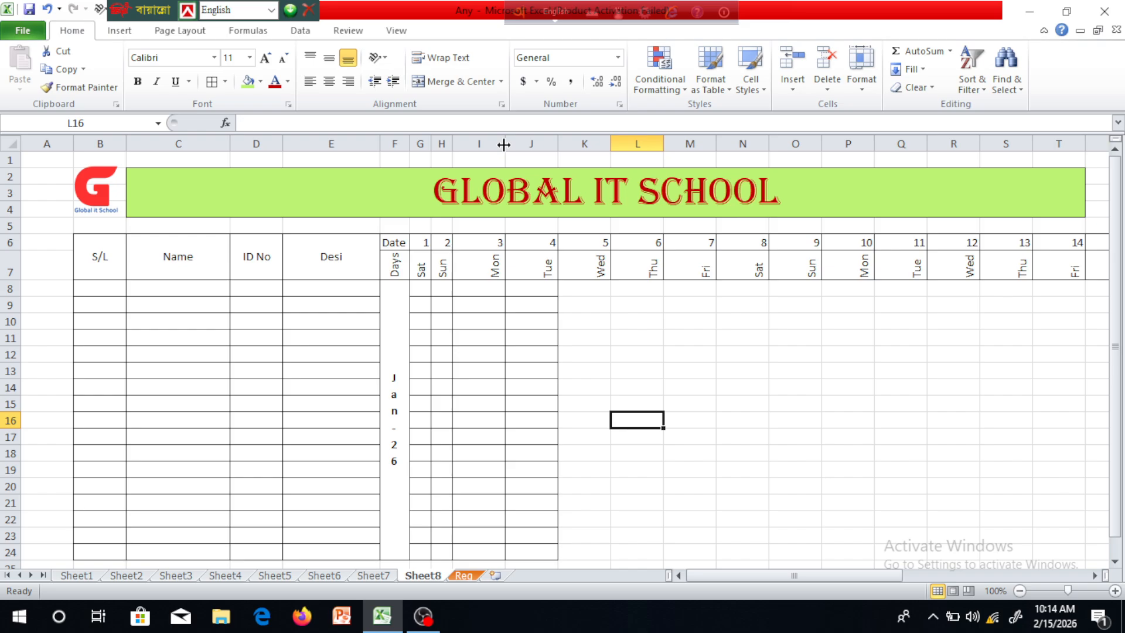
drag(504, 144, 474, 144)
drag(527, 144, 495, 144)
mouse_move(549, 144)
mouse_down()
mouse_move(517, 144)
mouse_move(572, 145)
mouse_move(538, 145)
mouse_up()
drag(591, 145, 624, 145)
mouse_move(676, 145)
mouse_down()
mouse_move(645, 145)
mouse_move(667, 146)
mouse_up()
drag(720, 146, 689, 146)
drag(741, 145, 819, 143)
drag(871, 143, 903, 144)
drag(956, 143, 1053, 144)
drag(1039, 574, 1071, 574)
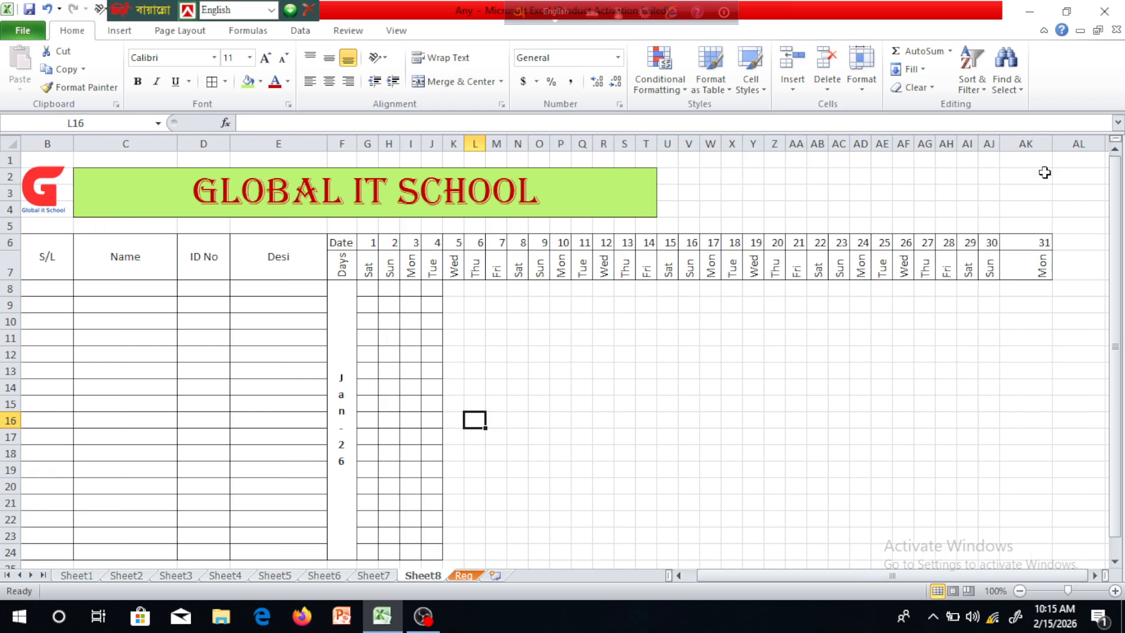
drag(1053, 144, 1021, 144)
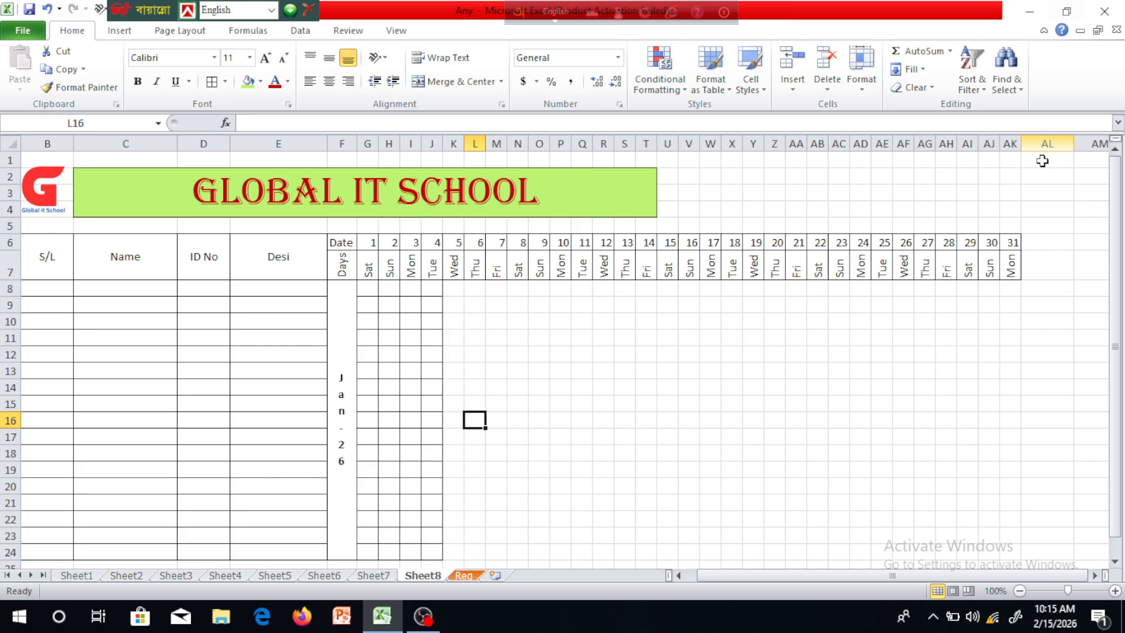
Apply all borders to the empty attendance cells K8:AK24 under dates 5 to 31.
scroll(1043, 160, down, 1)
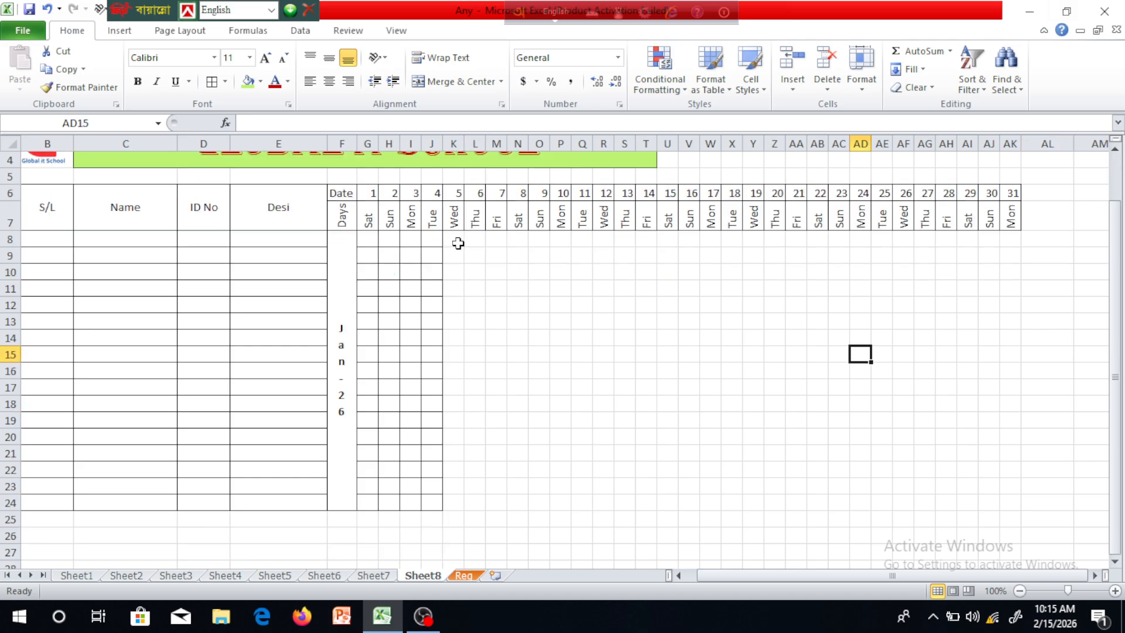
drag(456, 240, 1005, 504)
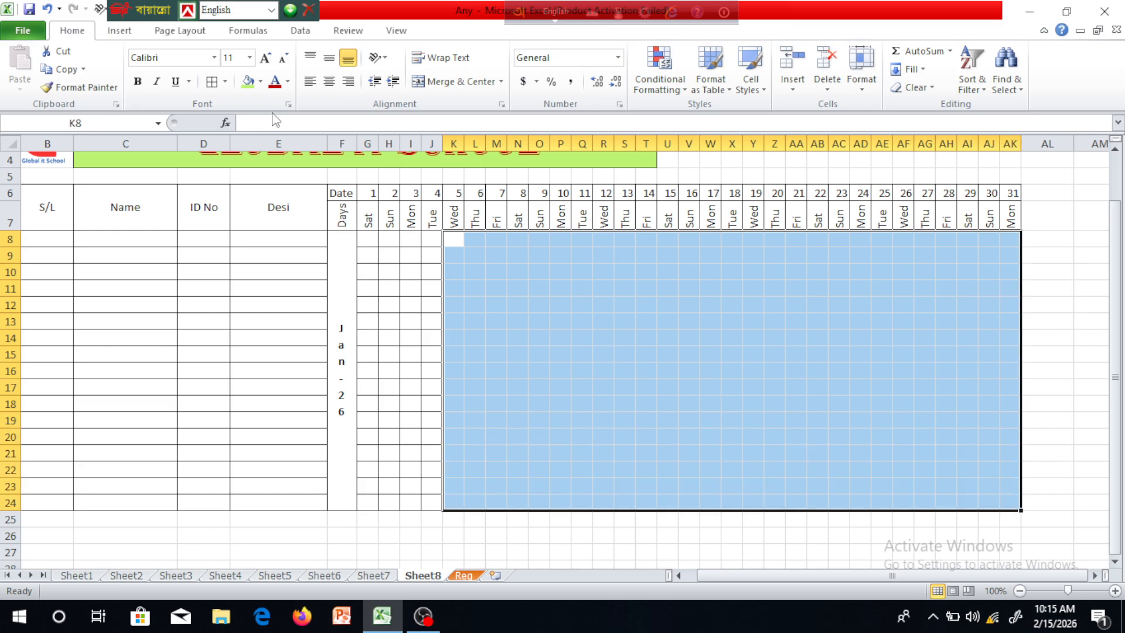
click(212, 82)
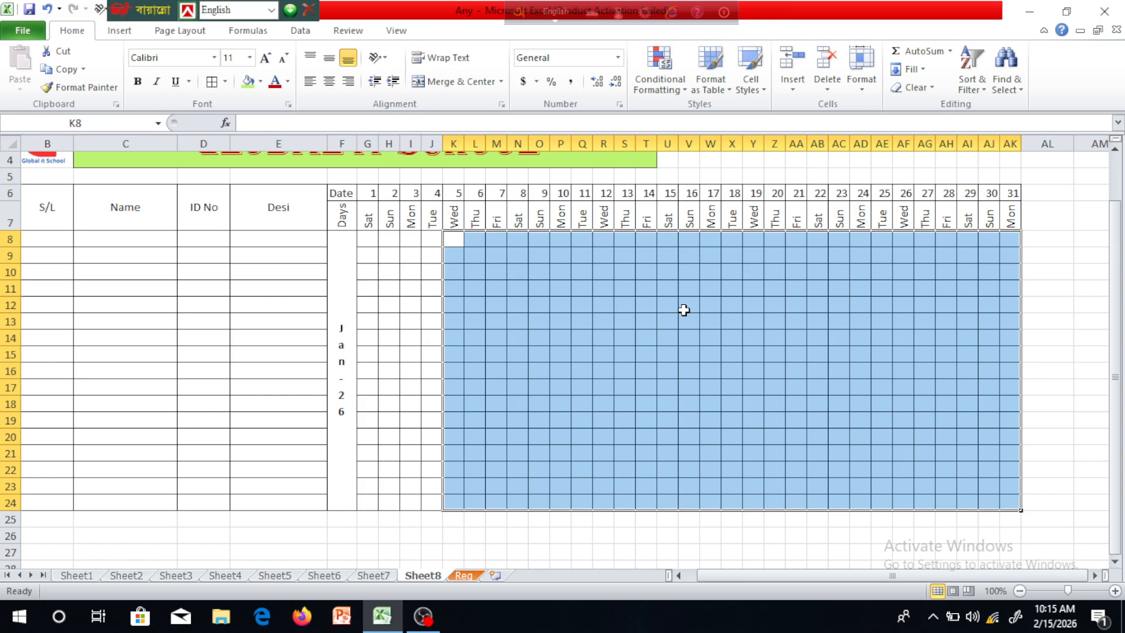
click(715, 354)
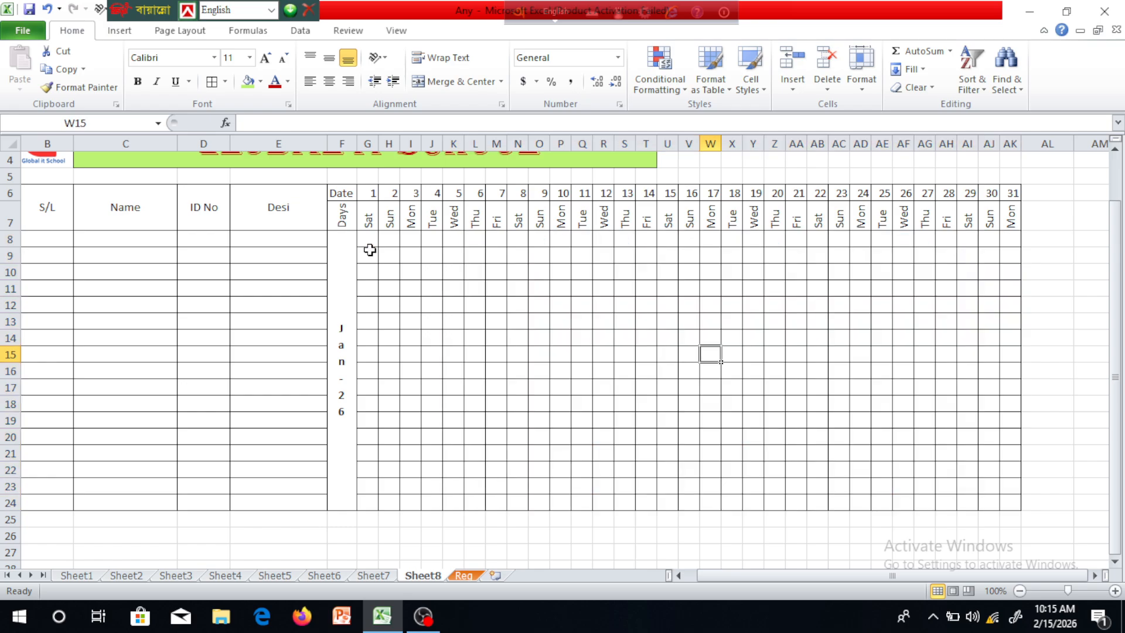
Fill the Friday cells under dates 7 and 14, M8:M24 and T8:T24, with standard red.
drag(495, 238, 502, 502)
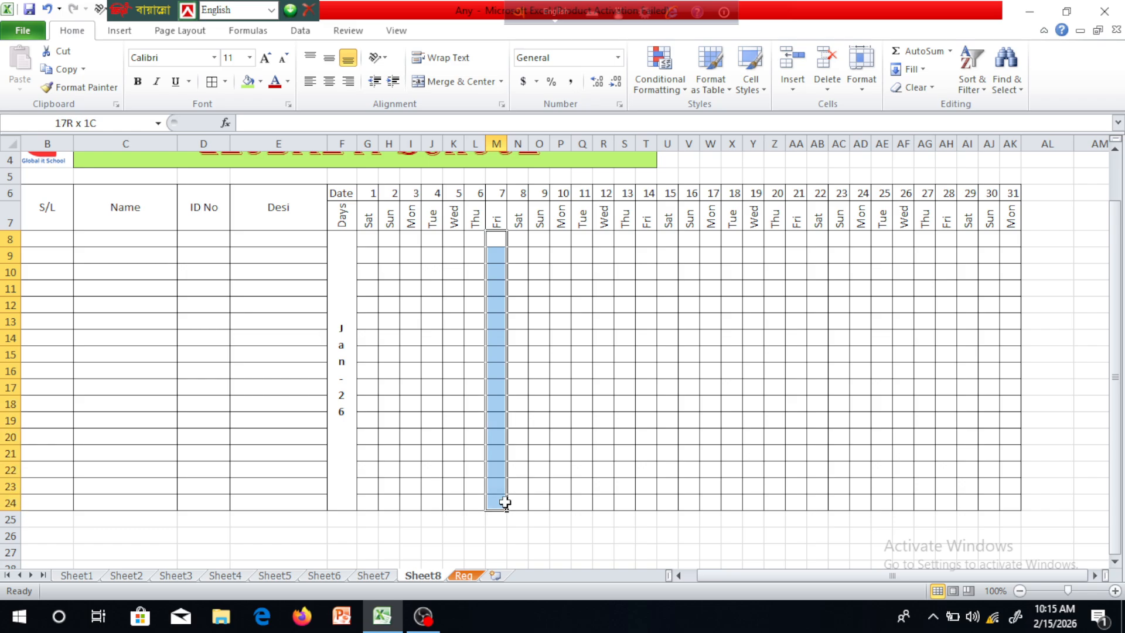
click(260, 82)
click(261, 201)
click(627, 307)
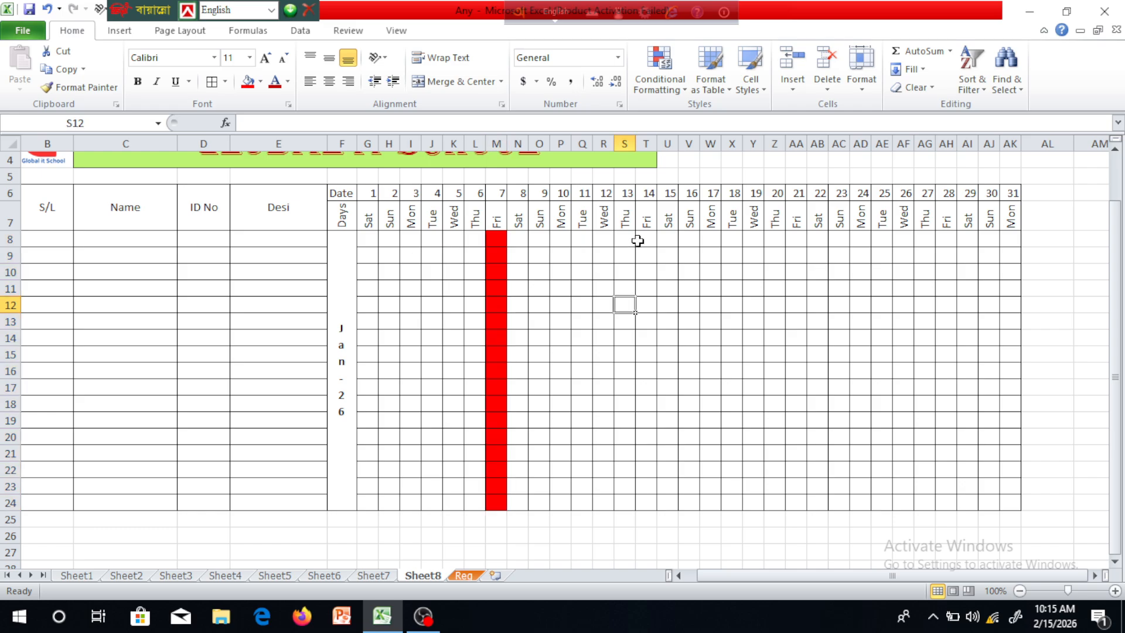
drag(647, 235, 646, 504)
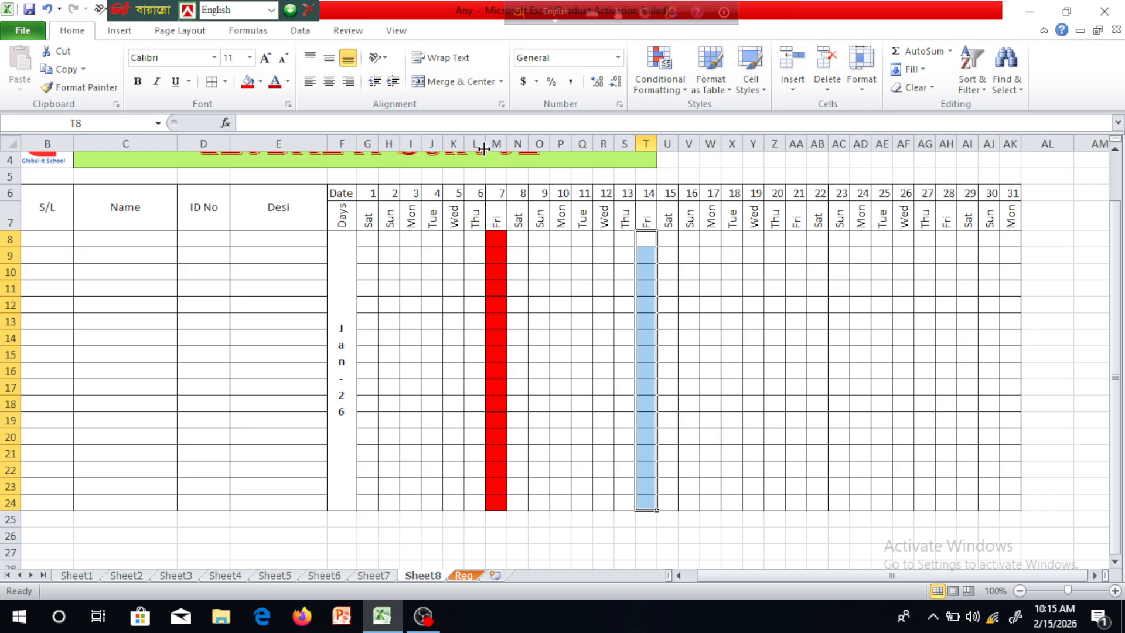
click(260, 81)
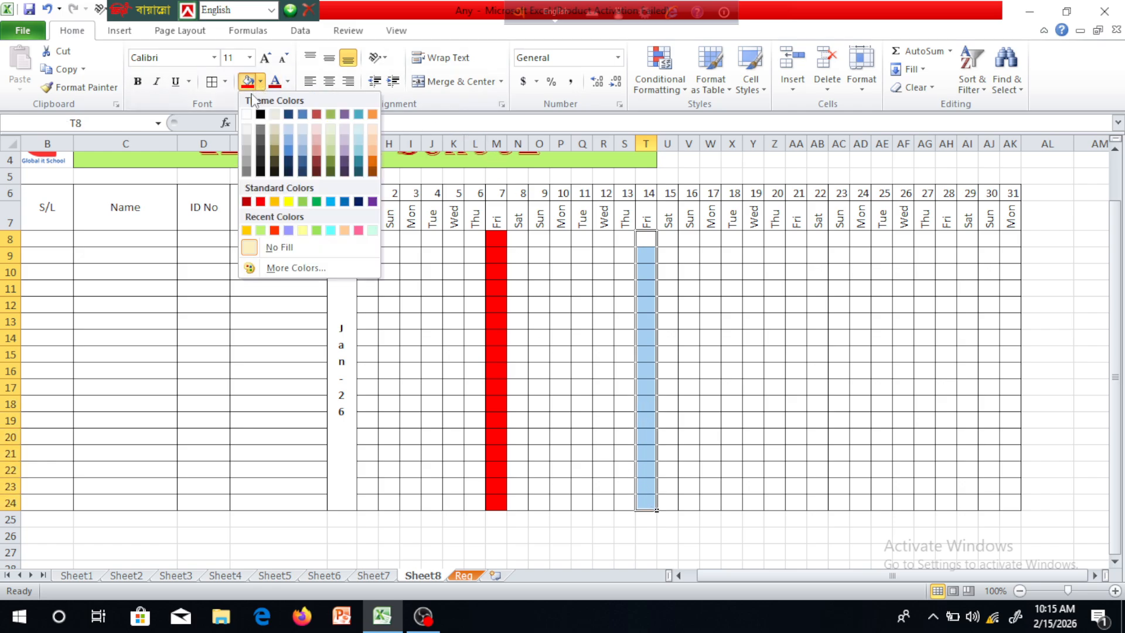
click(261, 201)
click(774, 289)
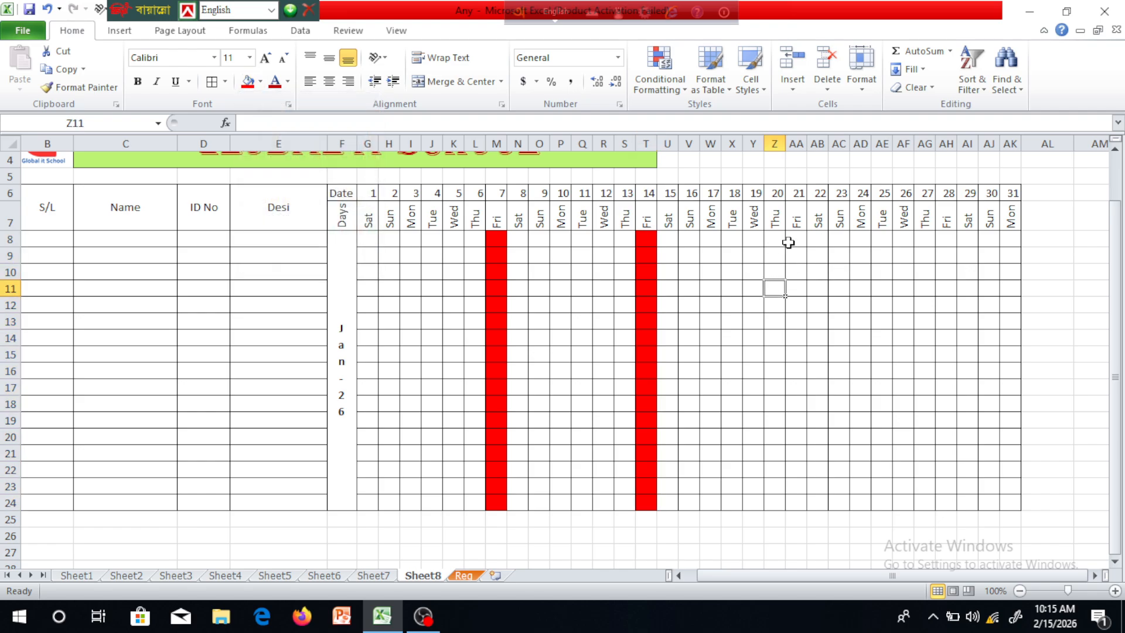
Fill the Friday cells under dates 21 and 28, AA8:AA24 and AH8:AH24, with the same red.
drag(798, 237, 802, 503)
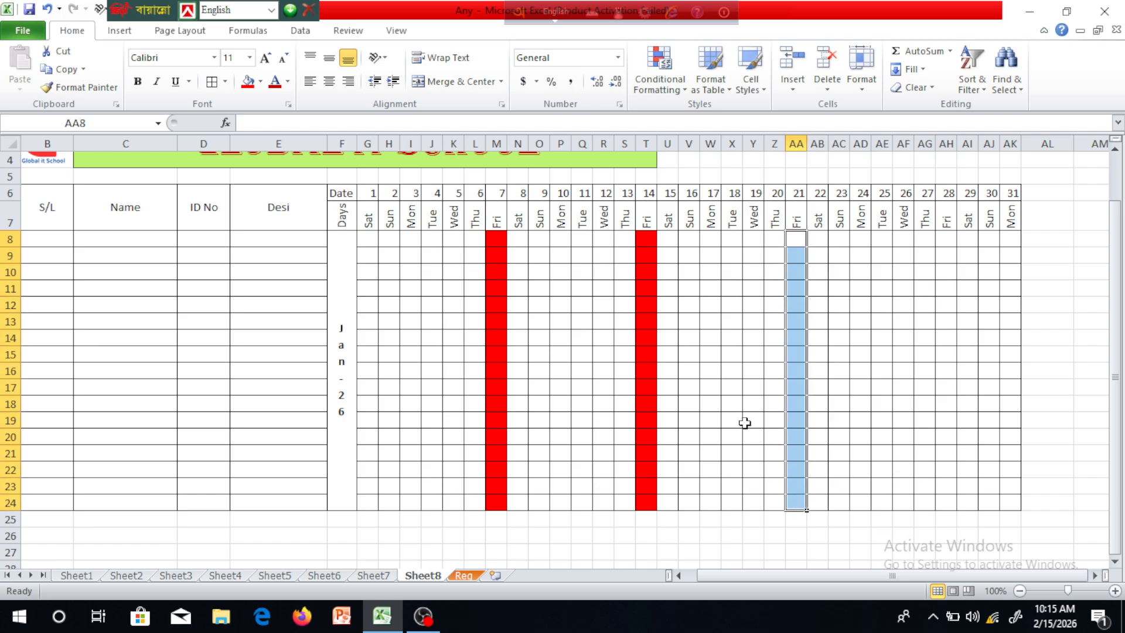
click(247, 81)
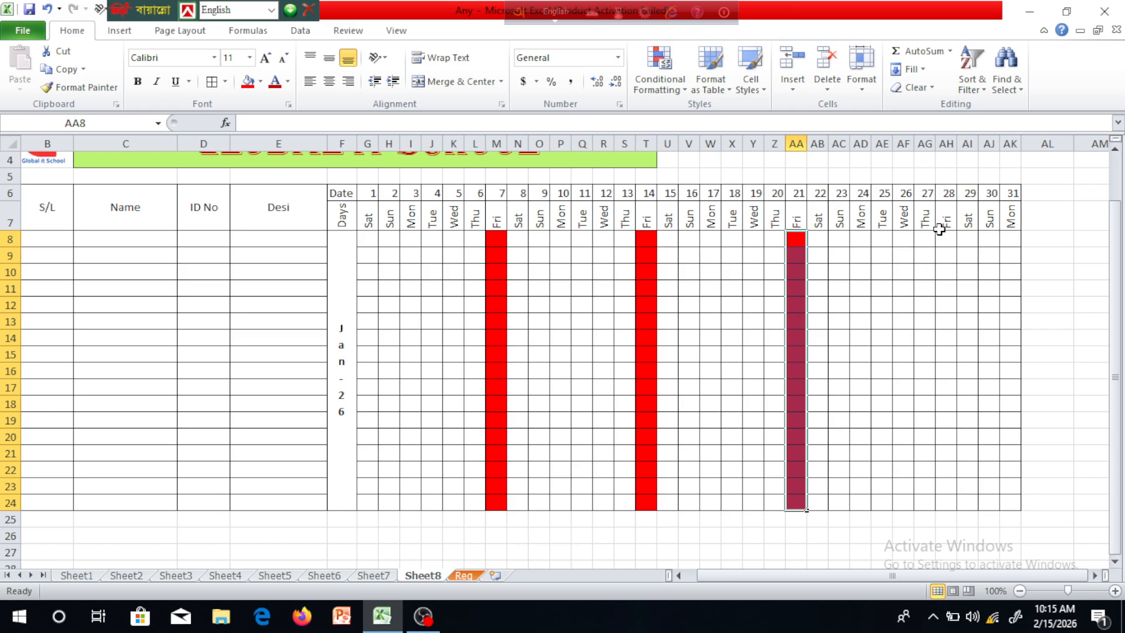
drag(949, 235, 951, 507)
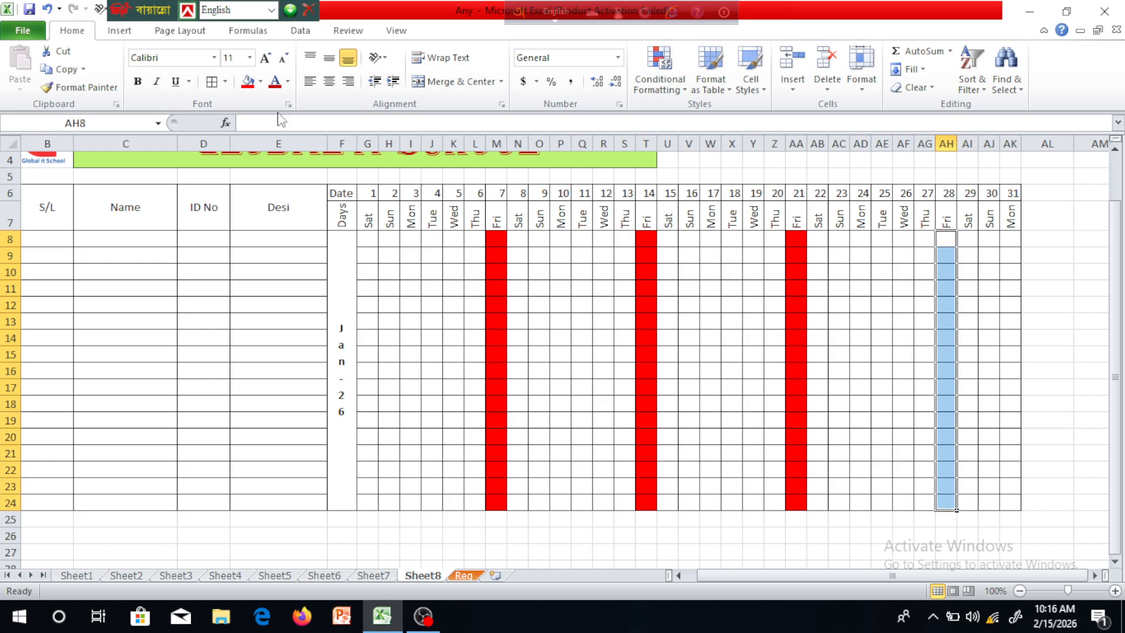
click(248, 80)
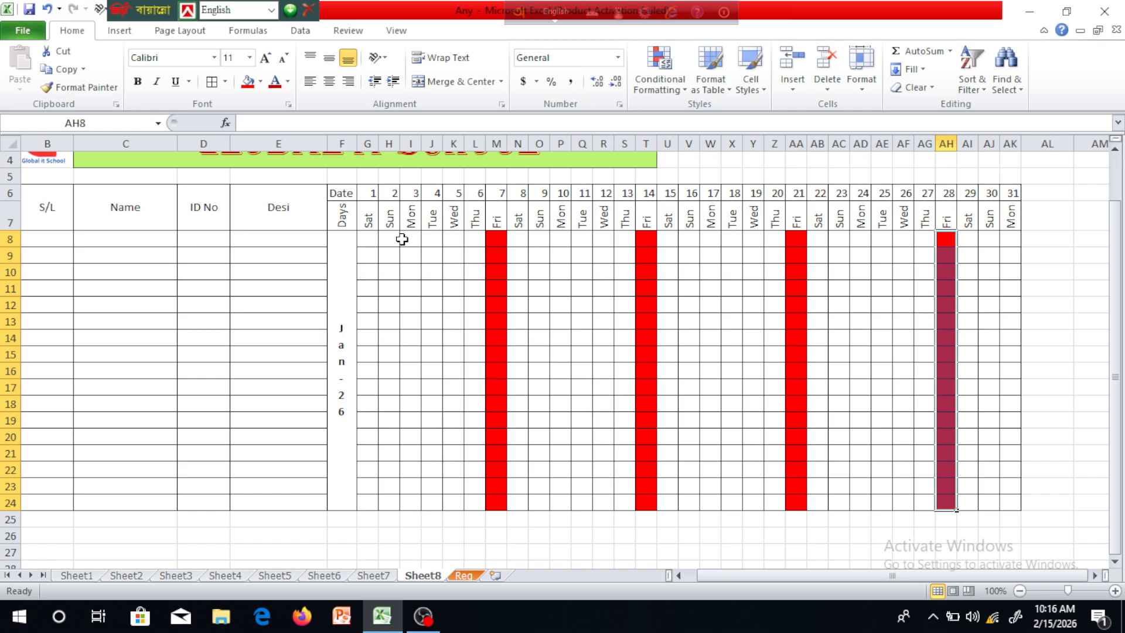
drag(403, 239, 432, 262)
drag(431, 263, 437, 336)
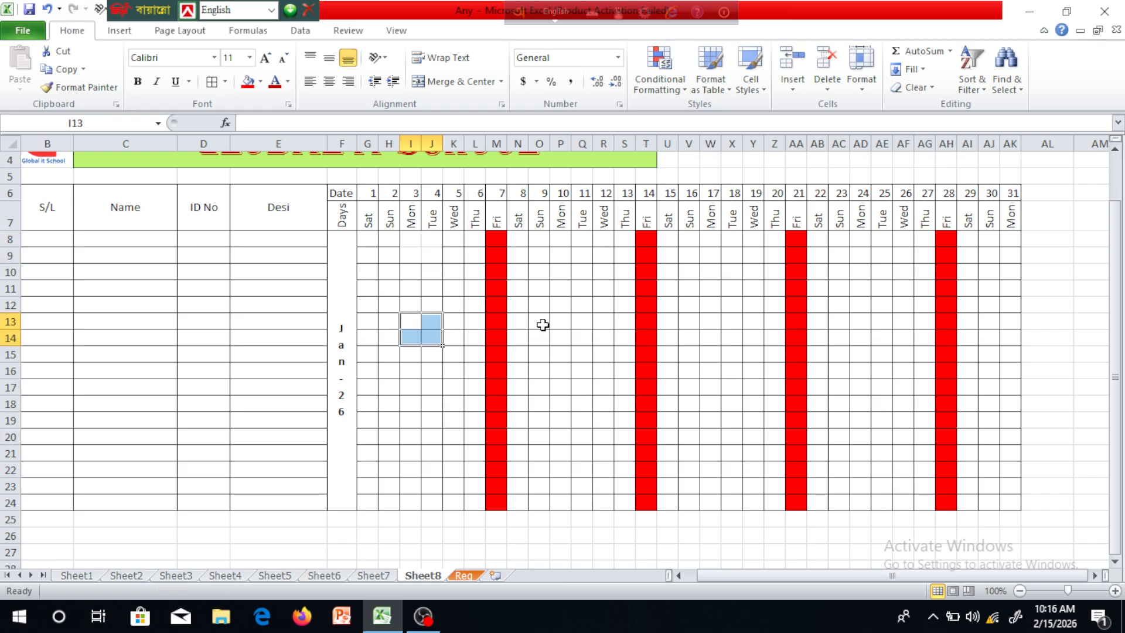
key(ctrl+z)
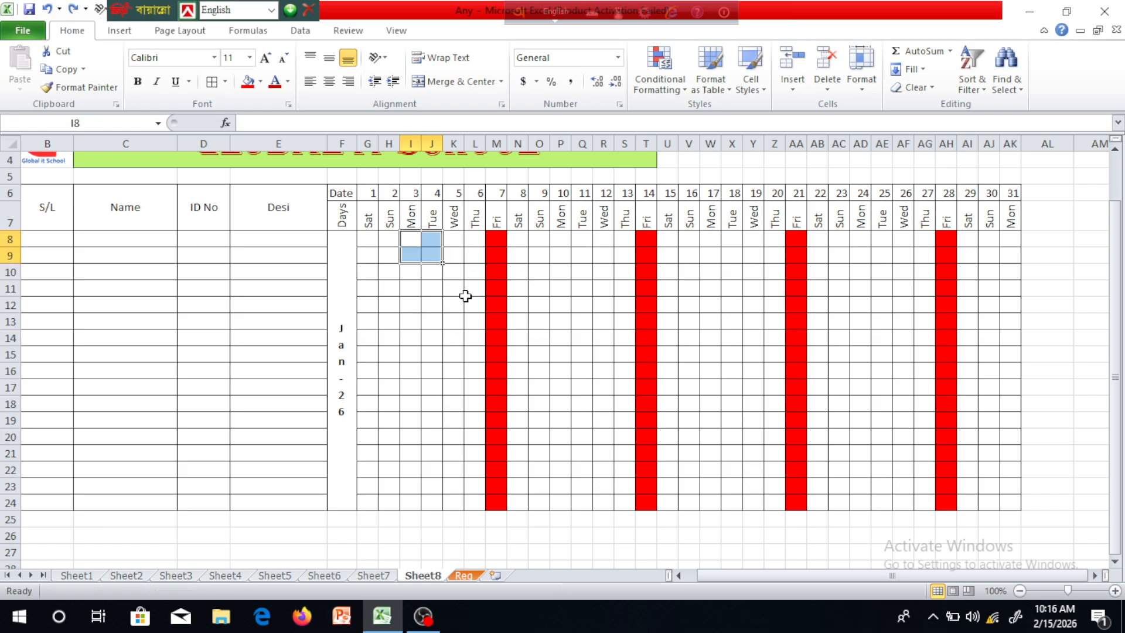
Fill I8:J24 under dates 3 and 4 with the light purple recent color.
drag(404, 238, 435, 503)
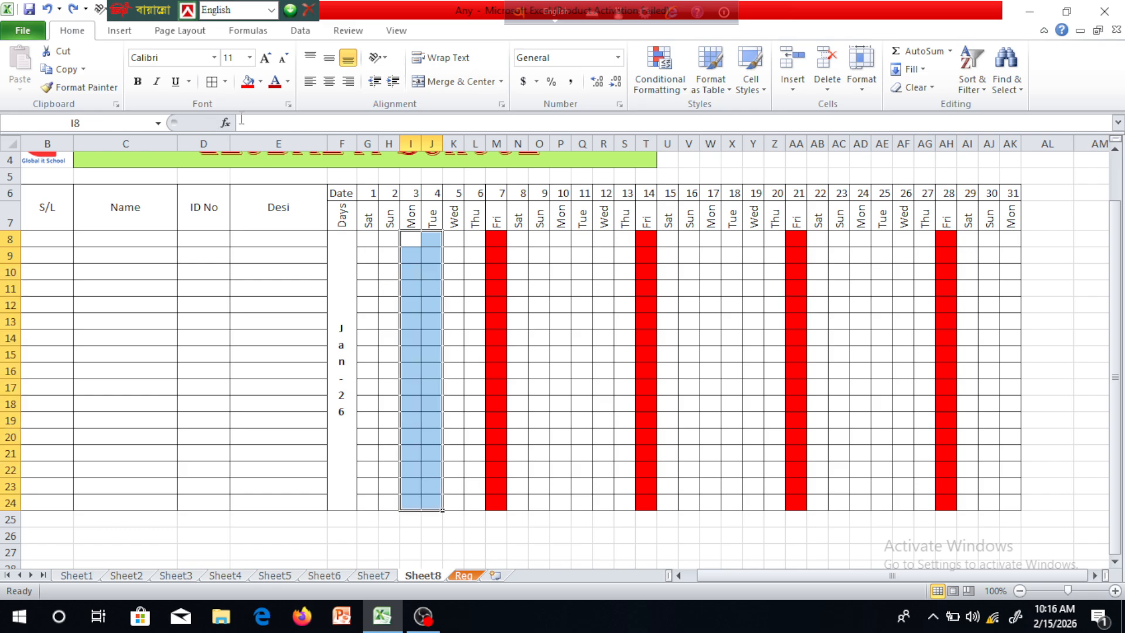
click(260, 81)
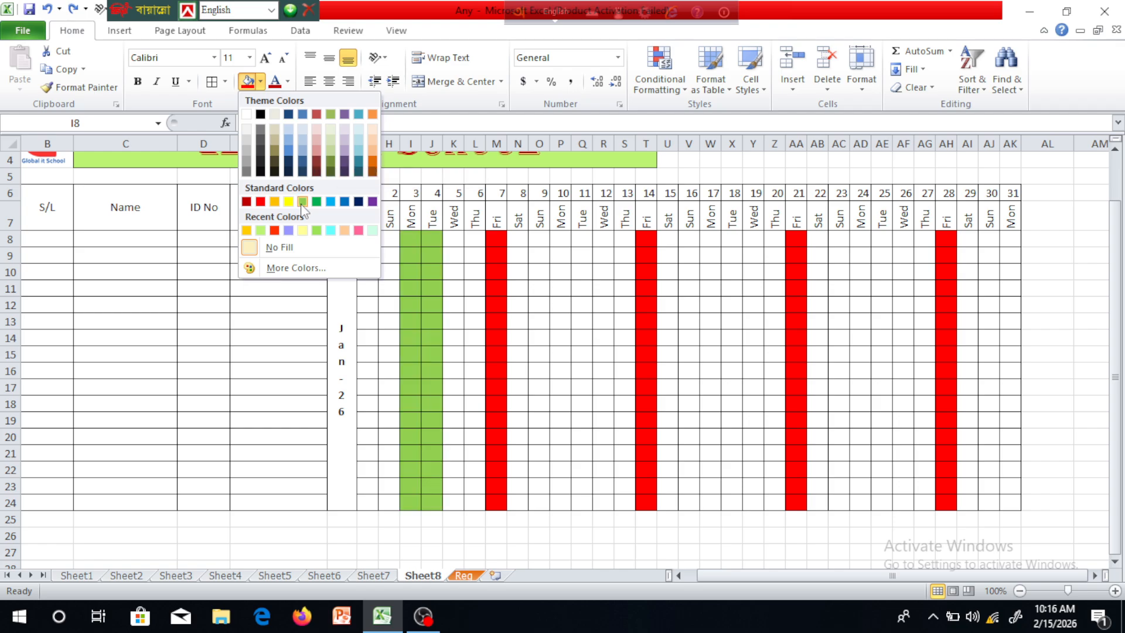
click(288, 230)
click(731, 321)
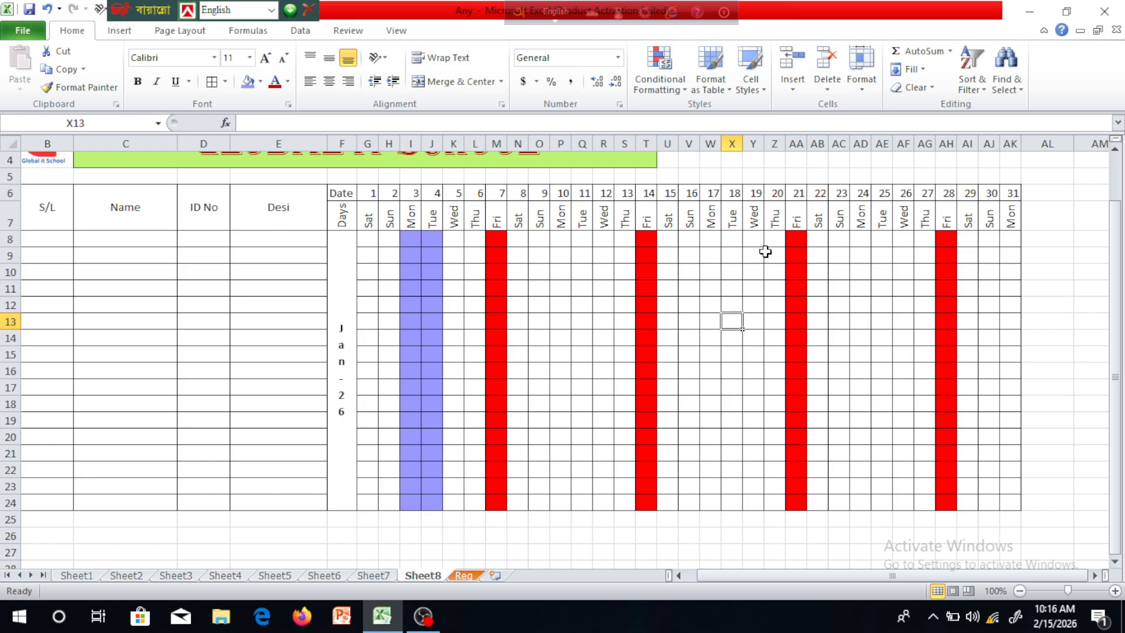
Fill X8:X24 under date 18 and AK8:AK24 under date 31 with the same light purple.
drag(732, 239, 732, 504)
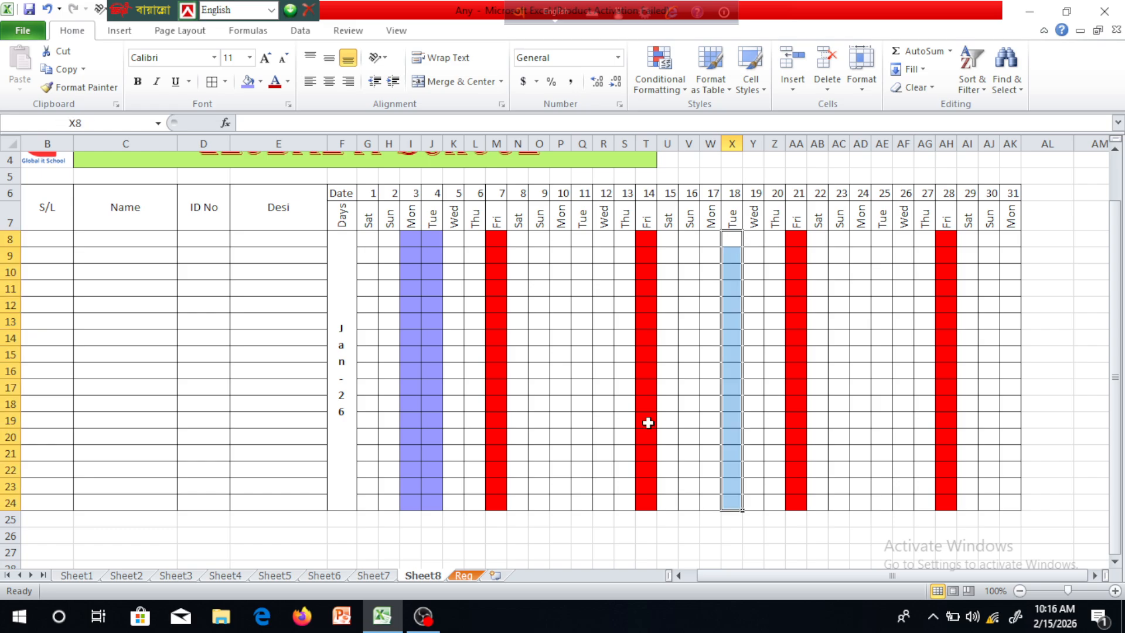
click(248, 82)
click(853, 383)
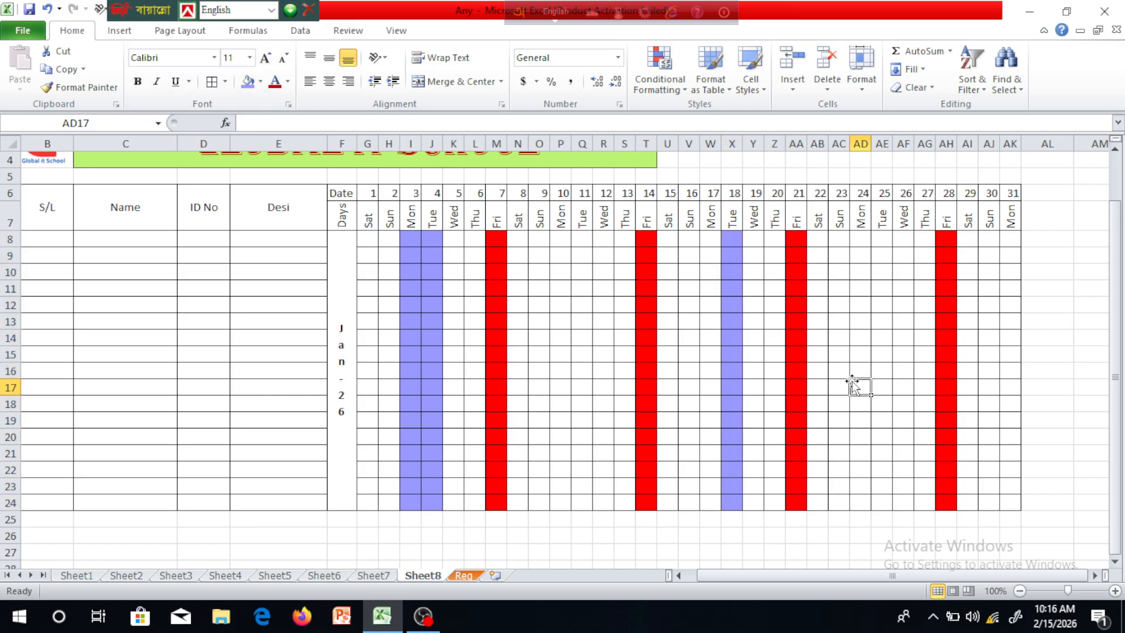
drag(1010, 239, 999, 493)
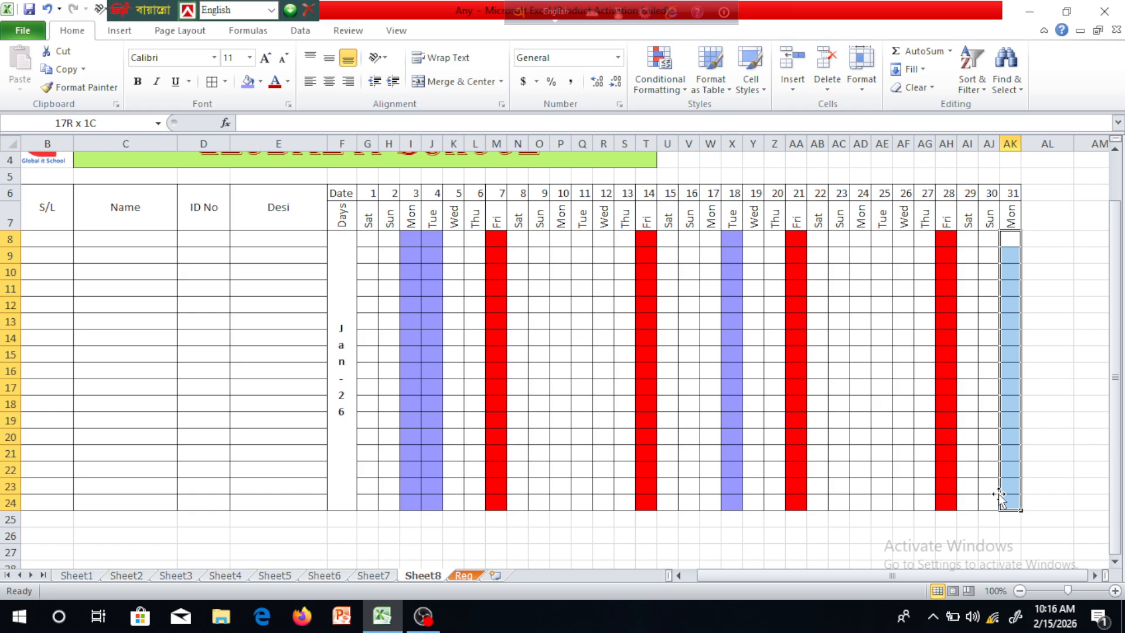
key(F4)
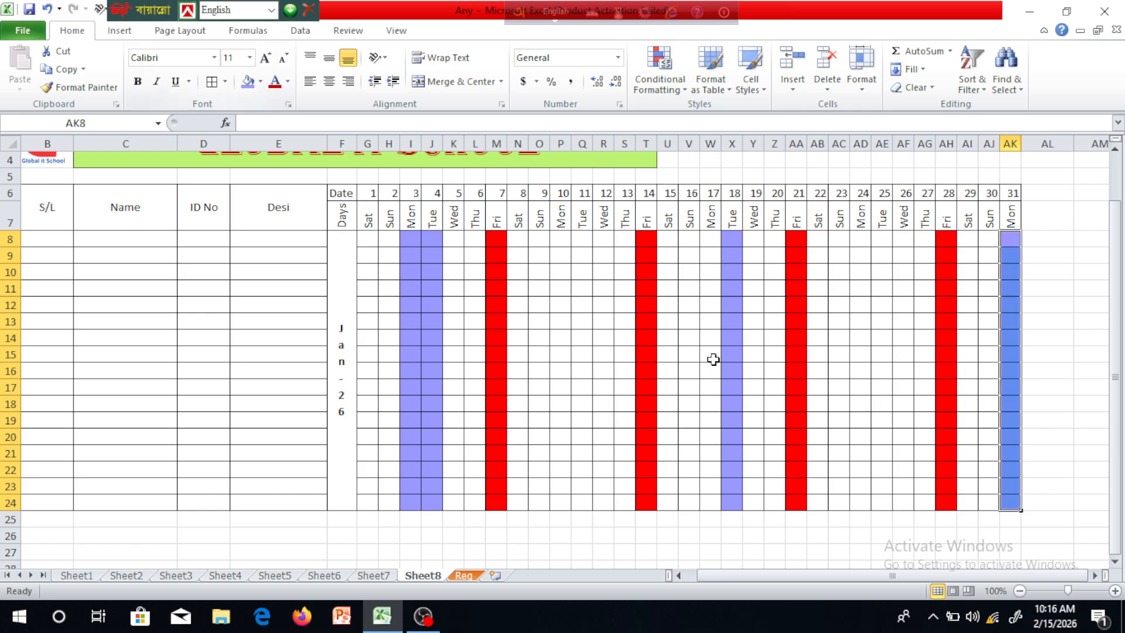
click(713, 359)
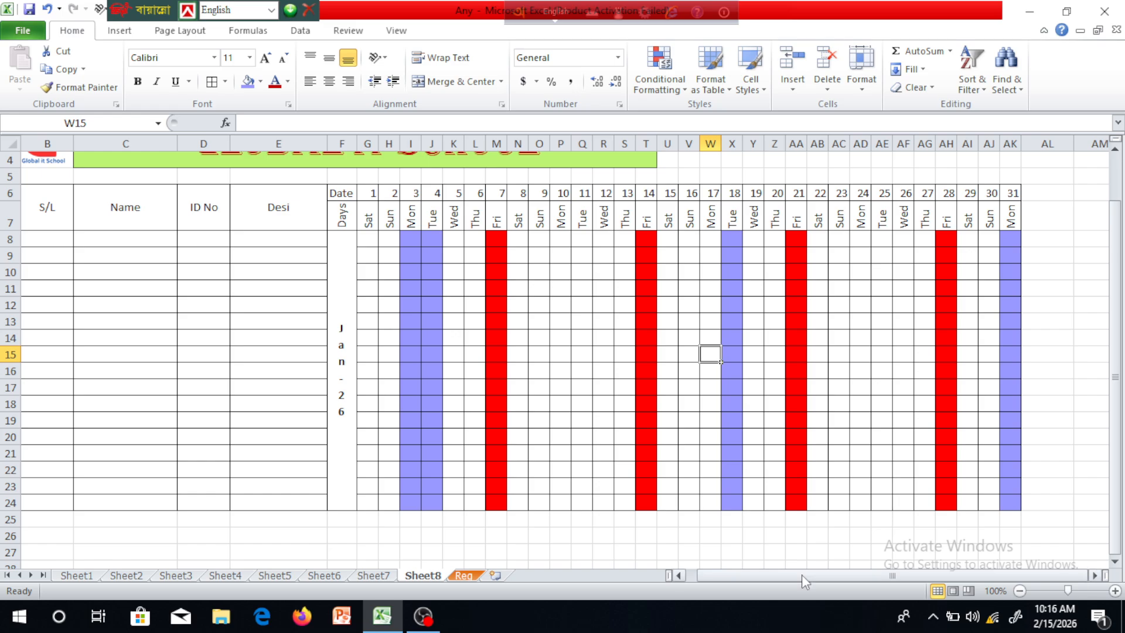
drag(802, 574, 648, 574)
scroll(648, 570, up, 1)
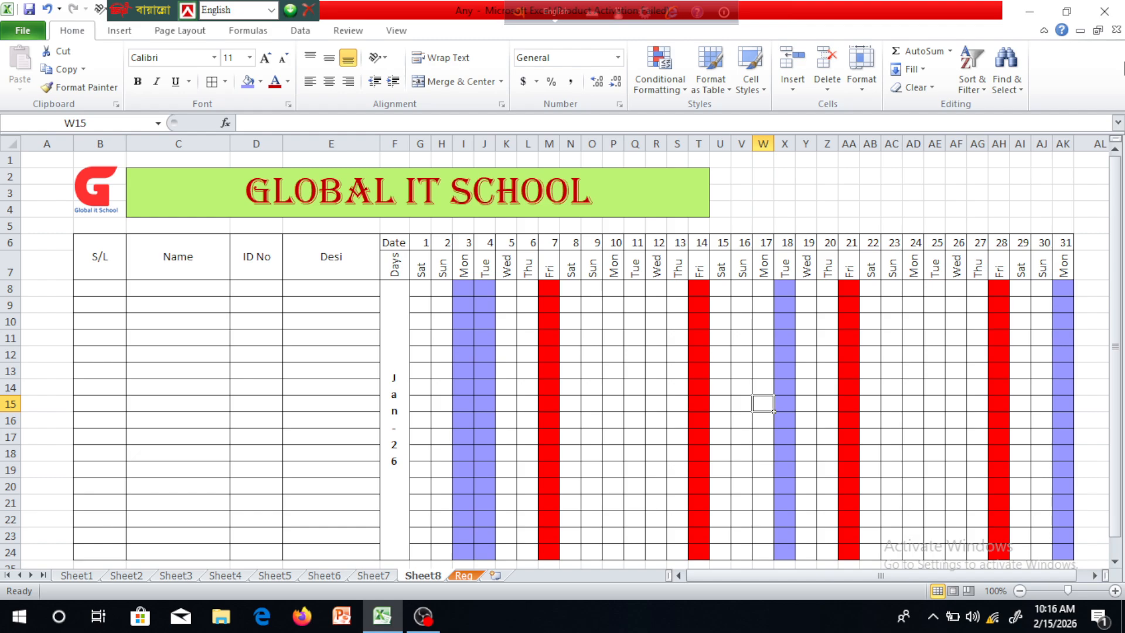
Fill the merged S/L header cell B6 with the green recent color.
click(100, 256)
click(260, 81)
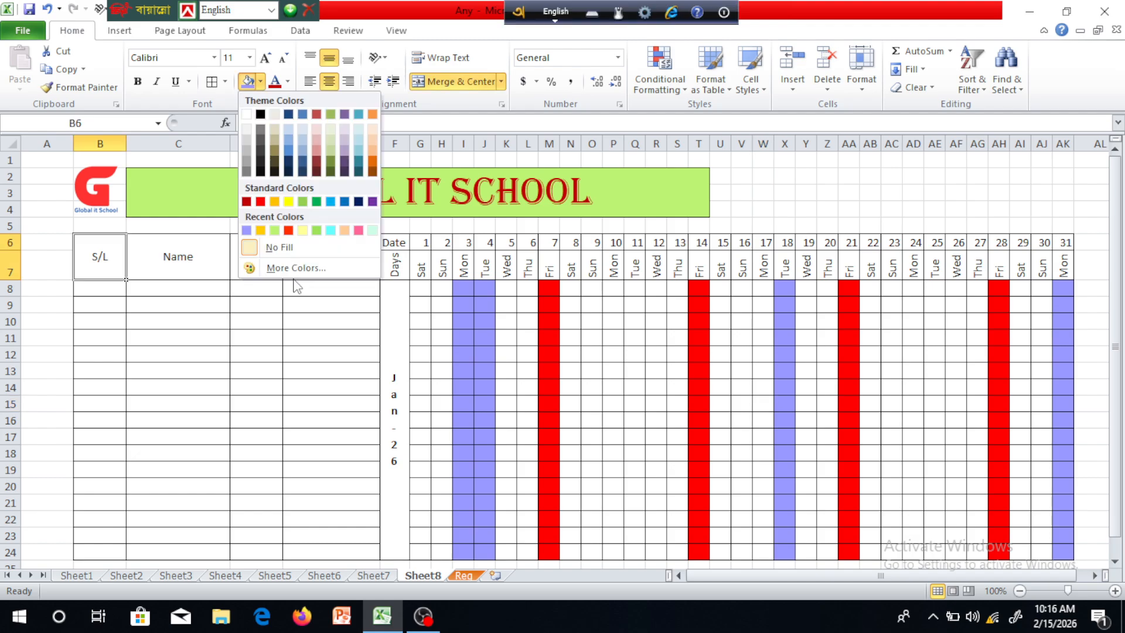
click(317, 230)
click(332, 338)
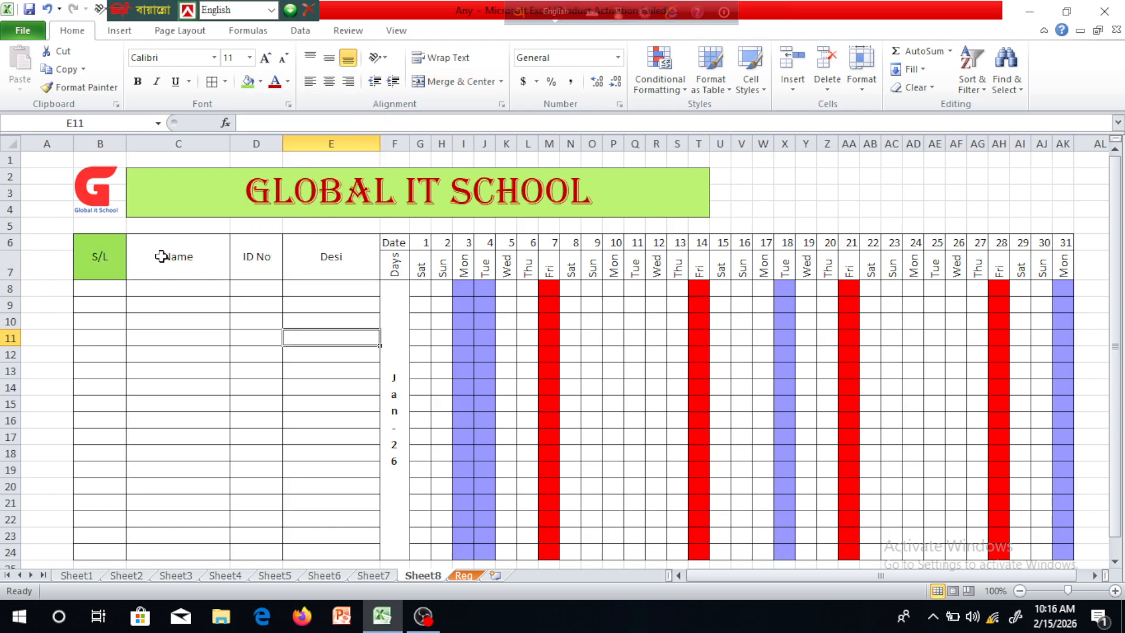
Fill the Name, ID No and Desi header cells, C6:E7, with the light yellow recent color.
drag(162, 256, 331, 258)
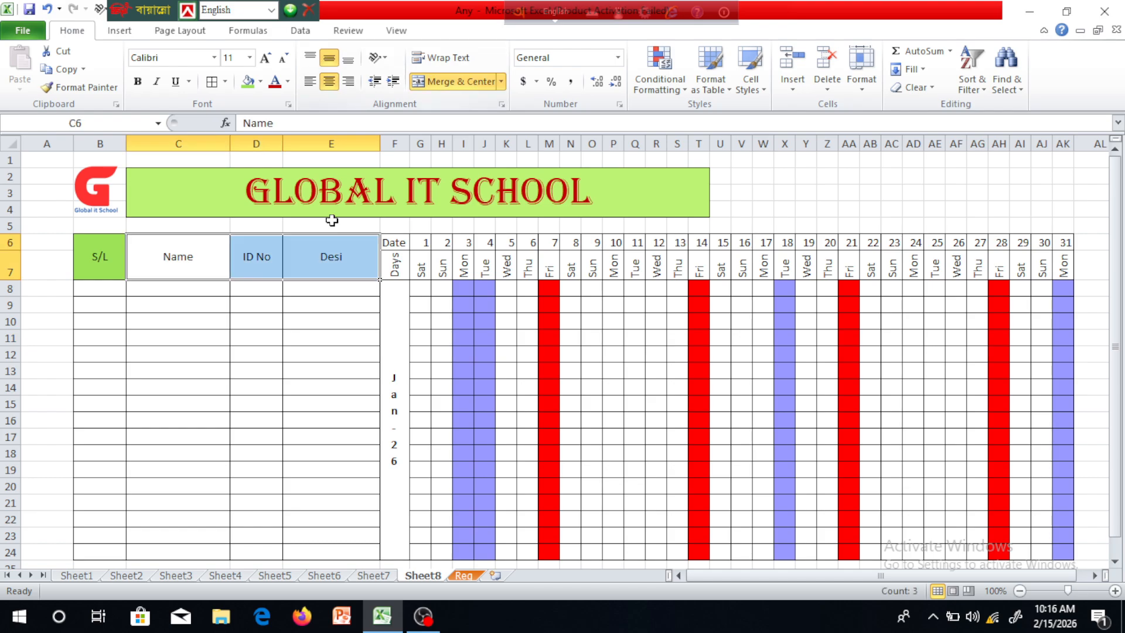
click(260, 82)
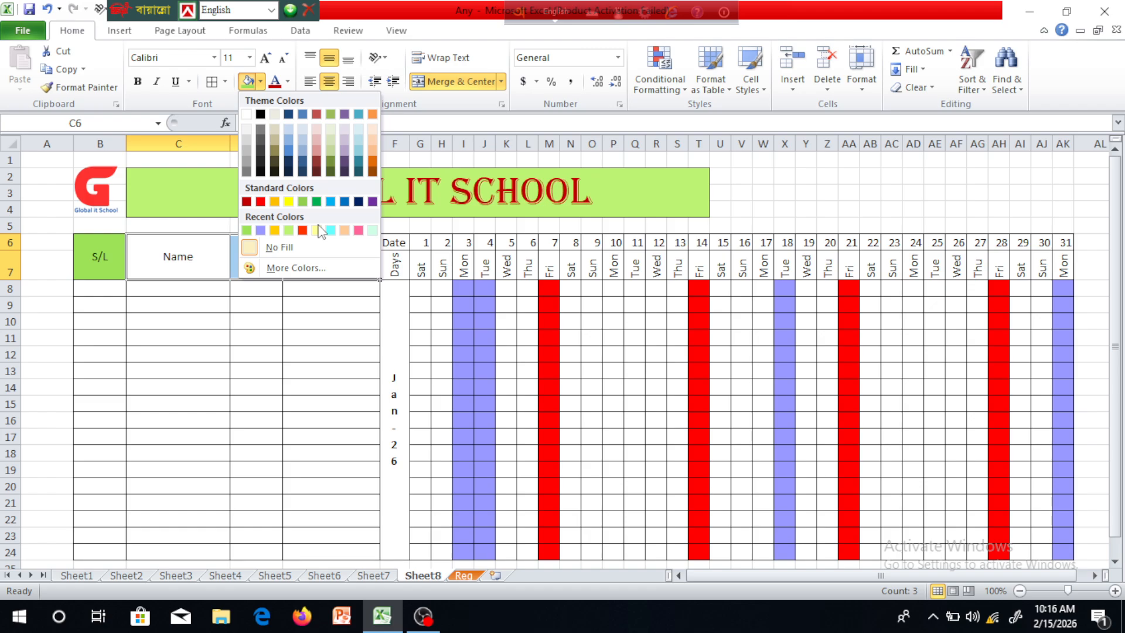
click(320, 231)
drag(463, 370, 463, 355)
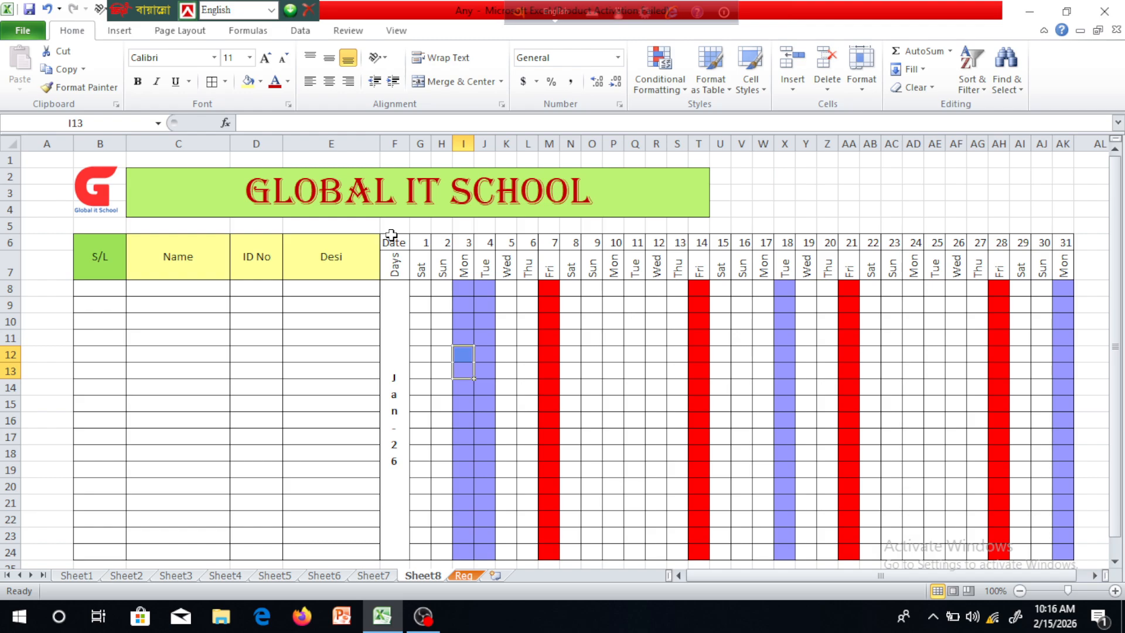
Fill the date row F6:AK6, from the Date label through 31, with the light green recent color.
drag(392, 234, 781, 247)
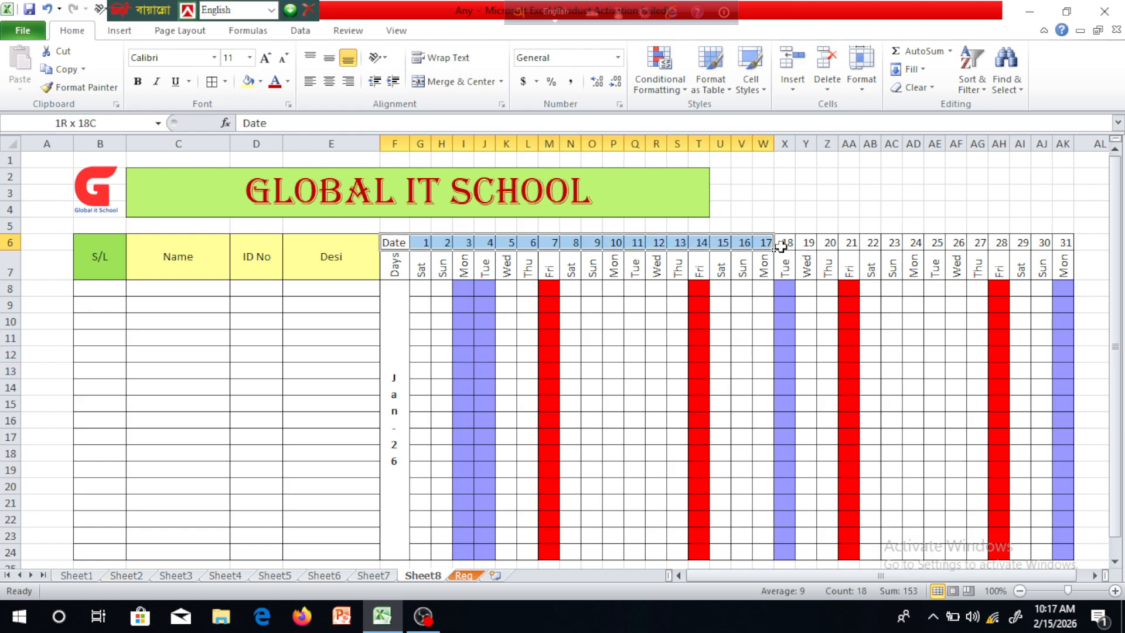
drag(782, 246, 1073, 246)
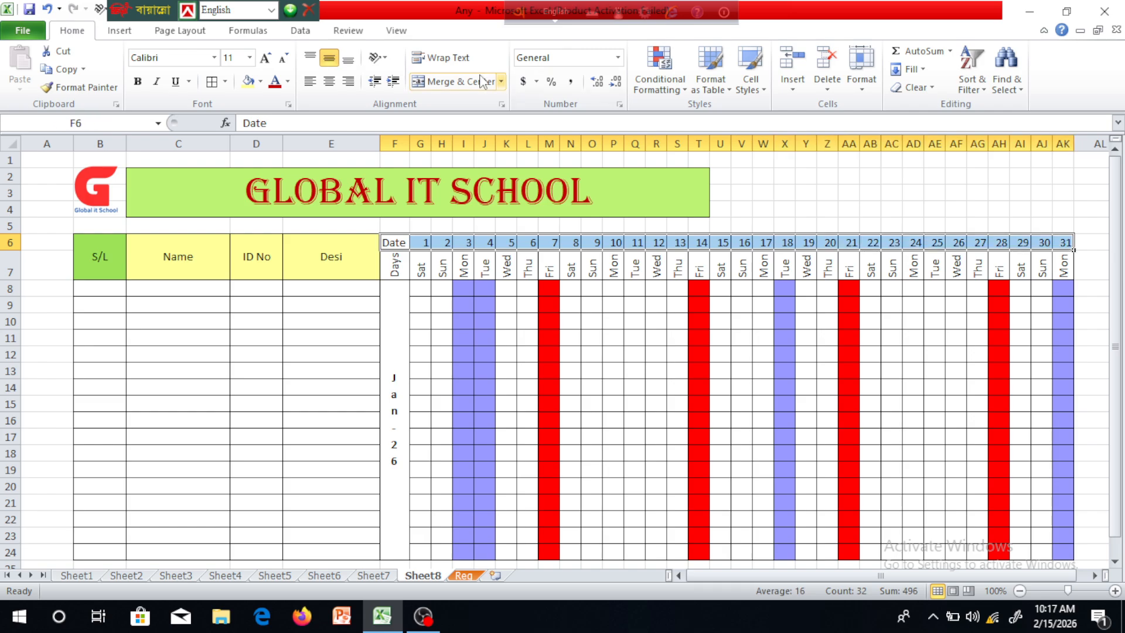
click(260, 82)
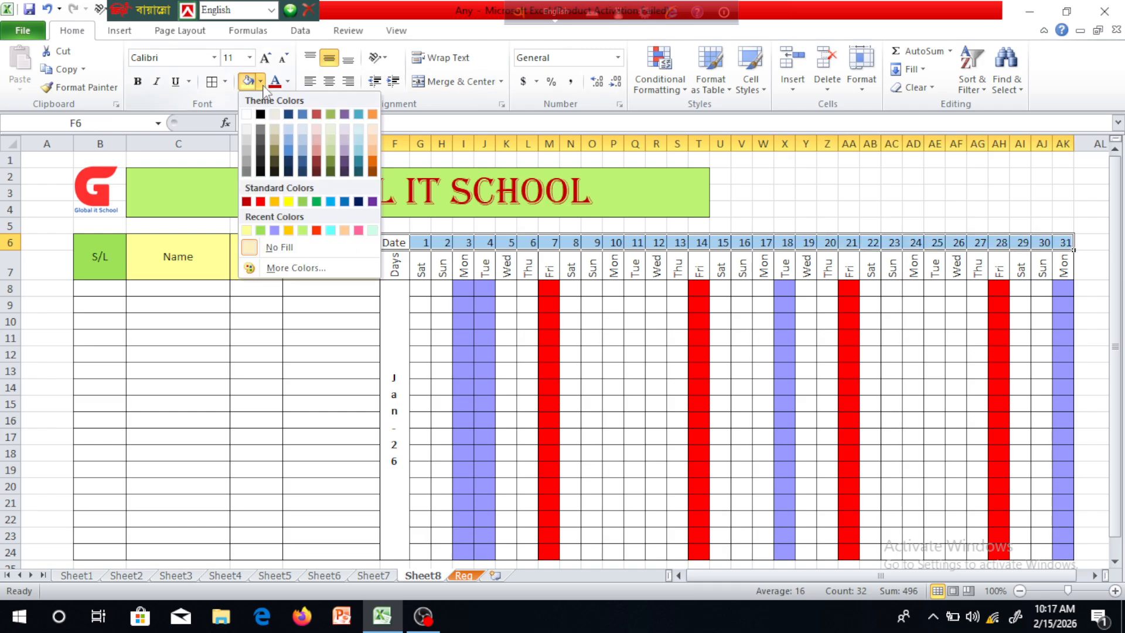
click(303, 230)
click(527, 354)
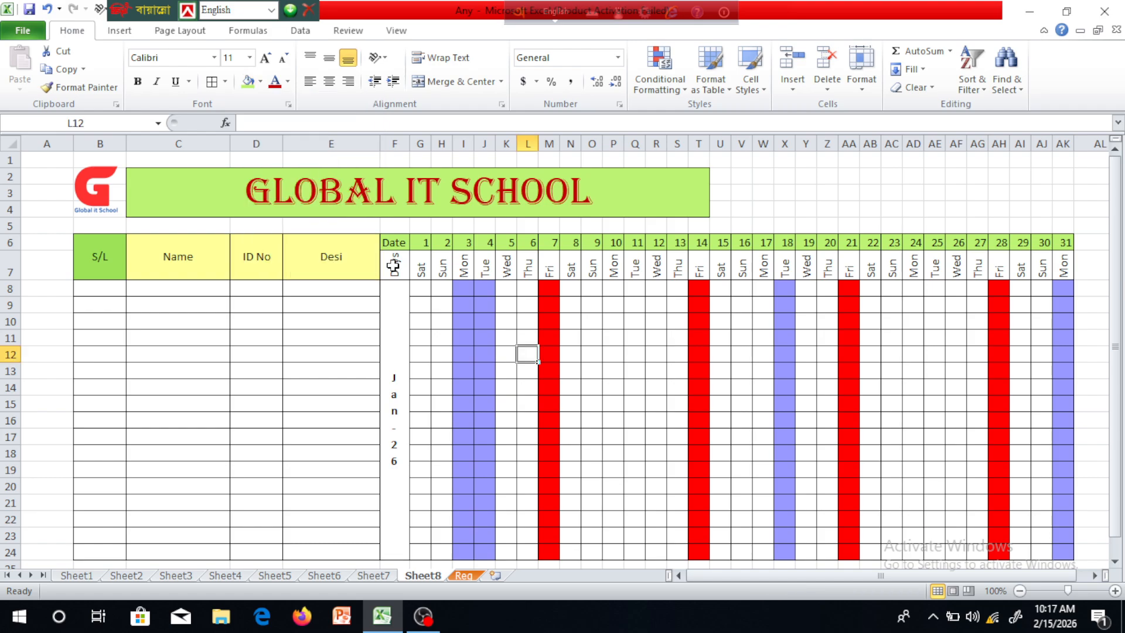
Fill the weekday row F7:AK7, from the Days label through the last Mon, with the orange recent color.
drag(394, 266, 1063, 274)
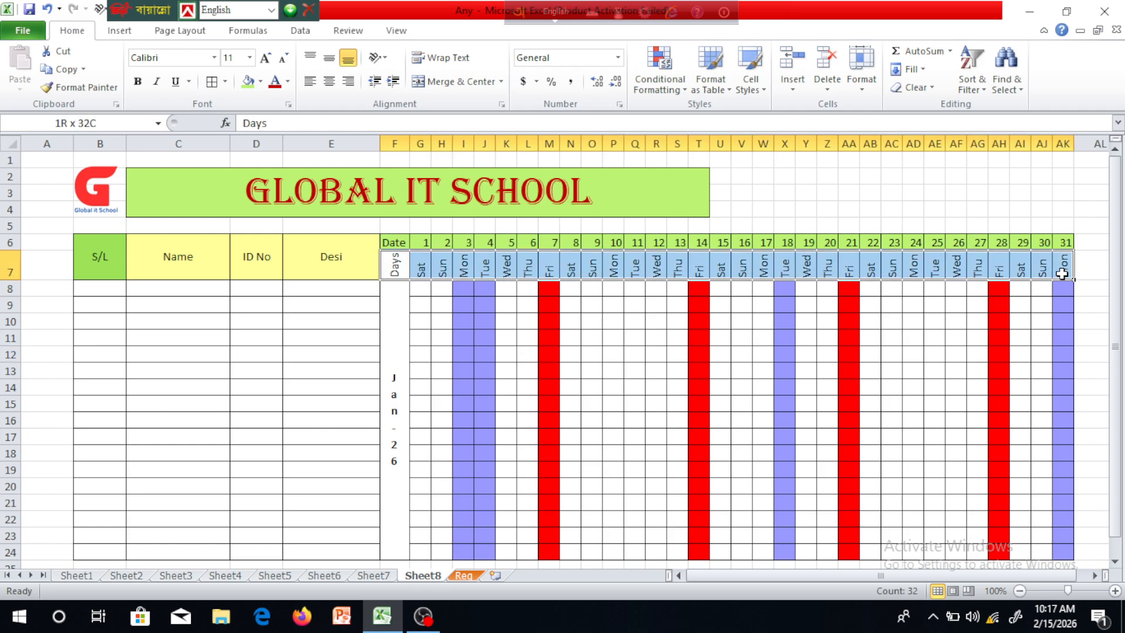
click(260, 81)
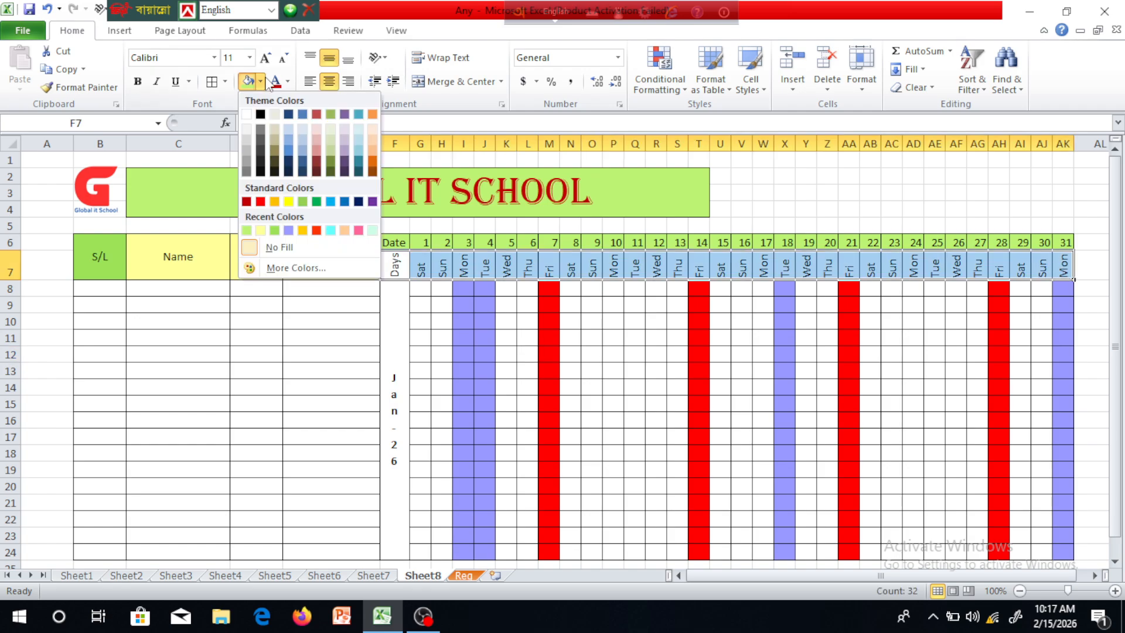
click(304, 231)
click(740, 502)
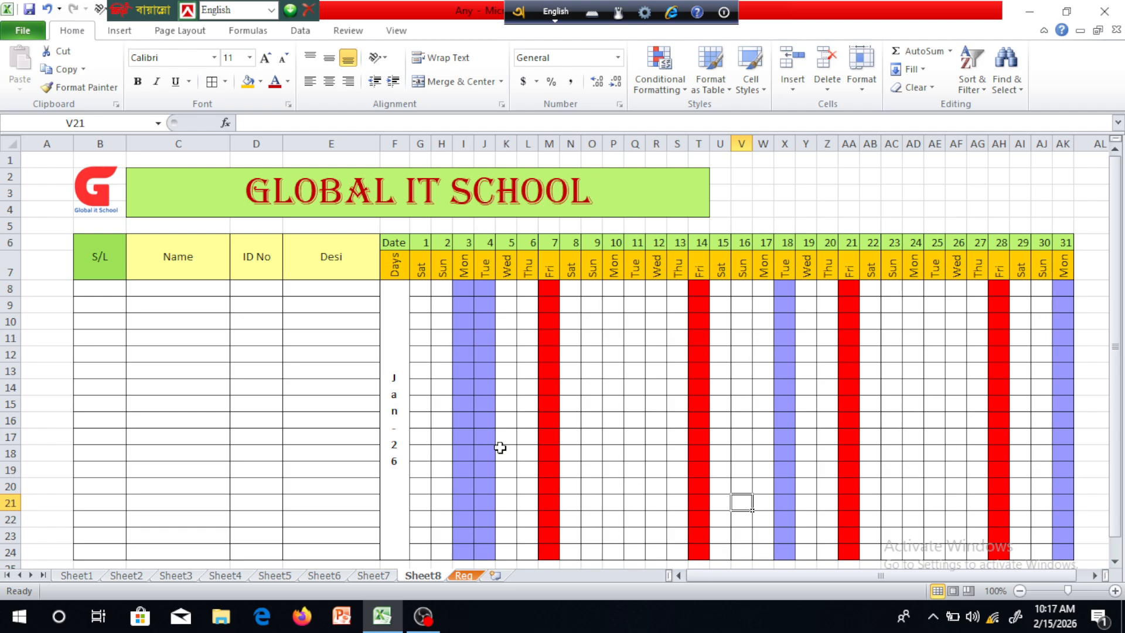
Fill the empty body cells under S/L, Name, ID No and Desi, B8:E24, with a light olive green theme color.
scroll(453, 399, down, 1)
scroll(453, 400, up, 1)
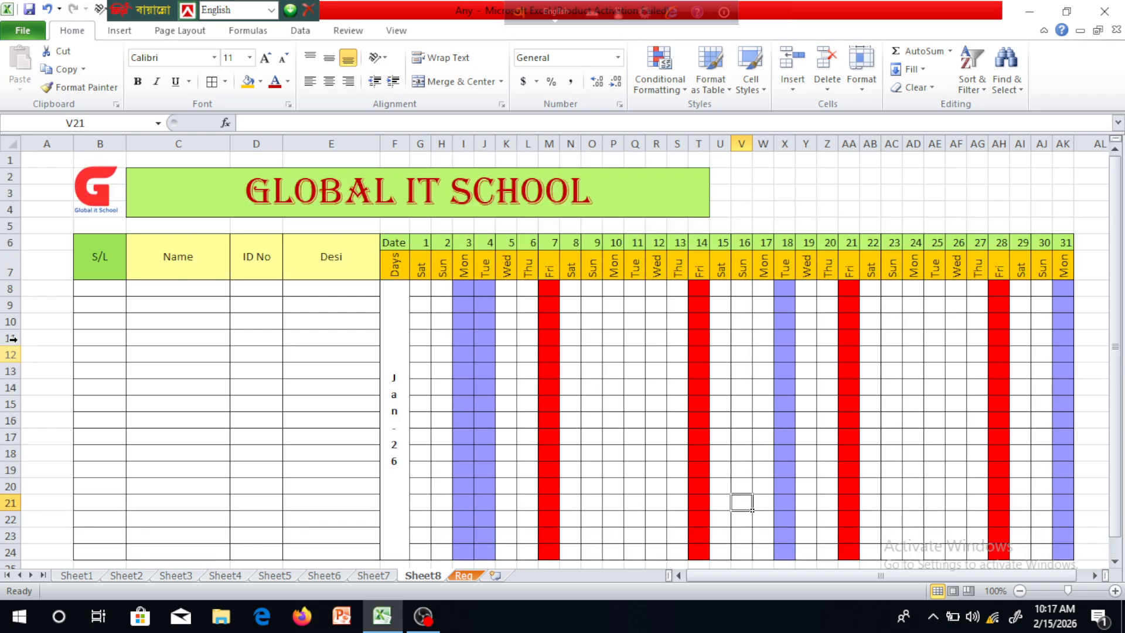
drag(99, 289, 348, 552)
click(260, 81)
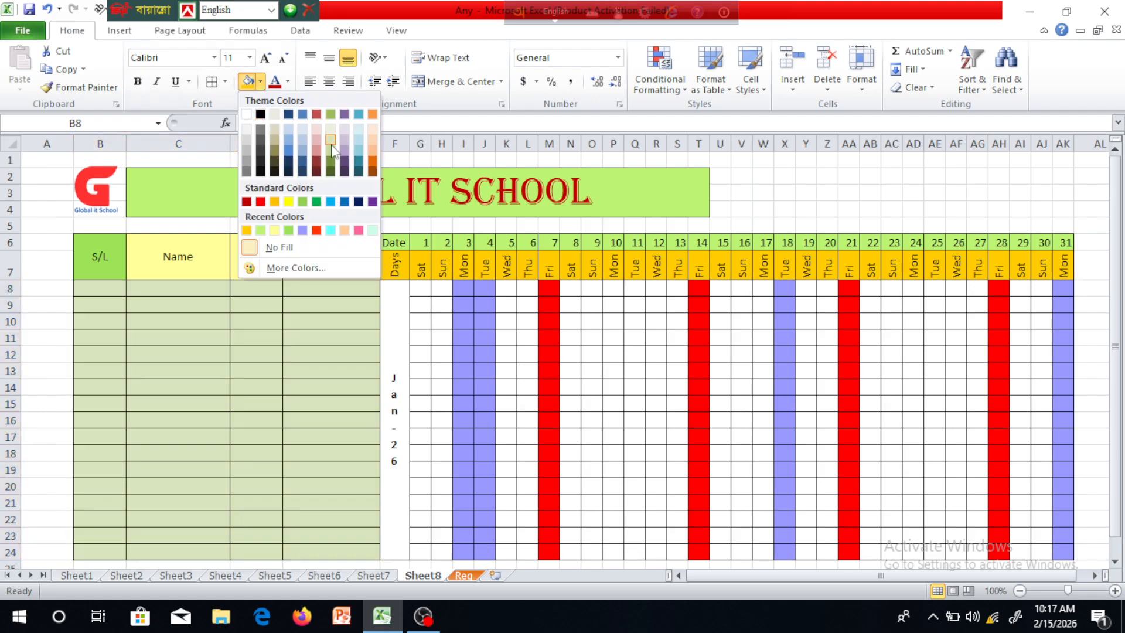
click(331, 148)
click(680, 399)
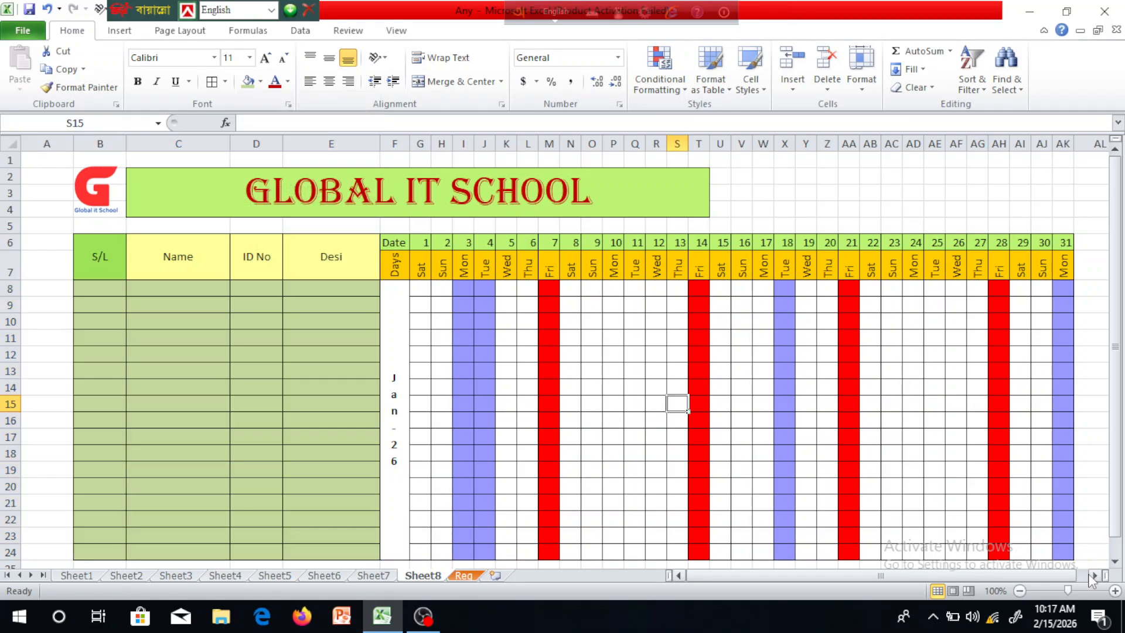
Widen the merged and centered Global It School banner so it spans C2:AL4.
scroll(902, 414, down, 1)
scroll(902, 414, up, 1)
drag(673, 206, 806, 199)
drag(639, 199, 1075, 201)
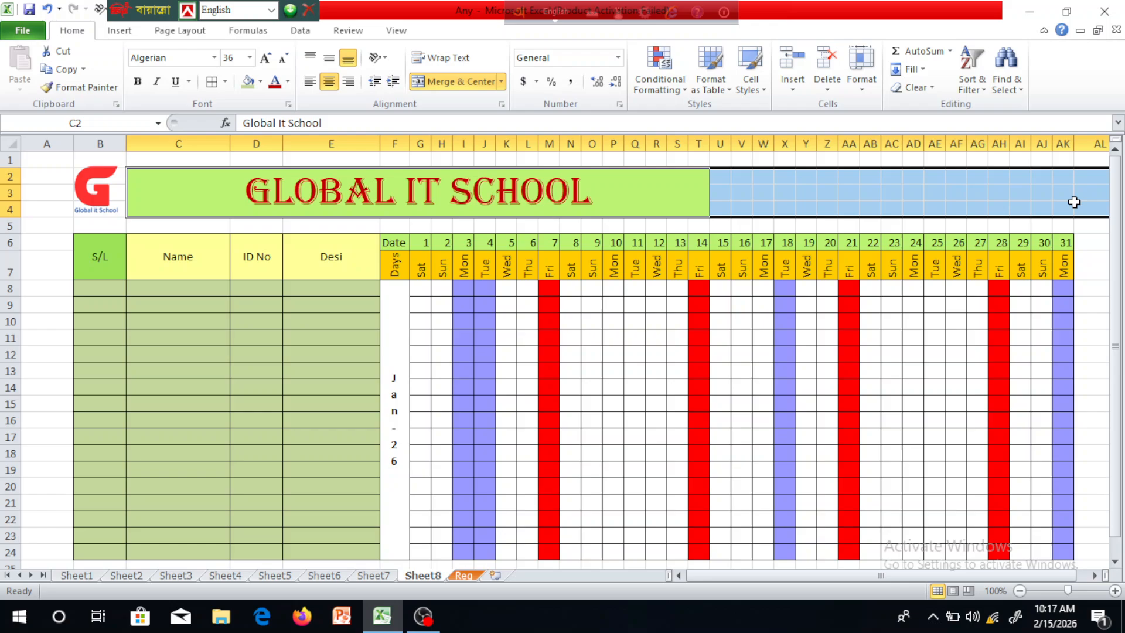
click(473, 80)
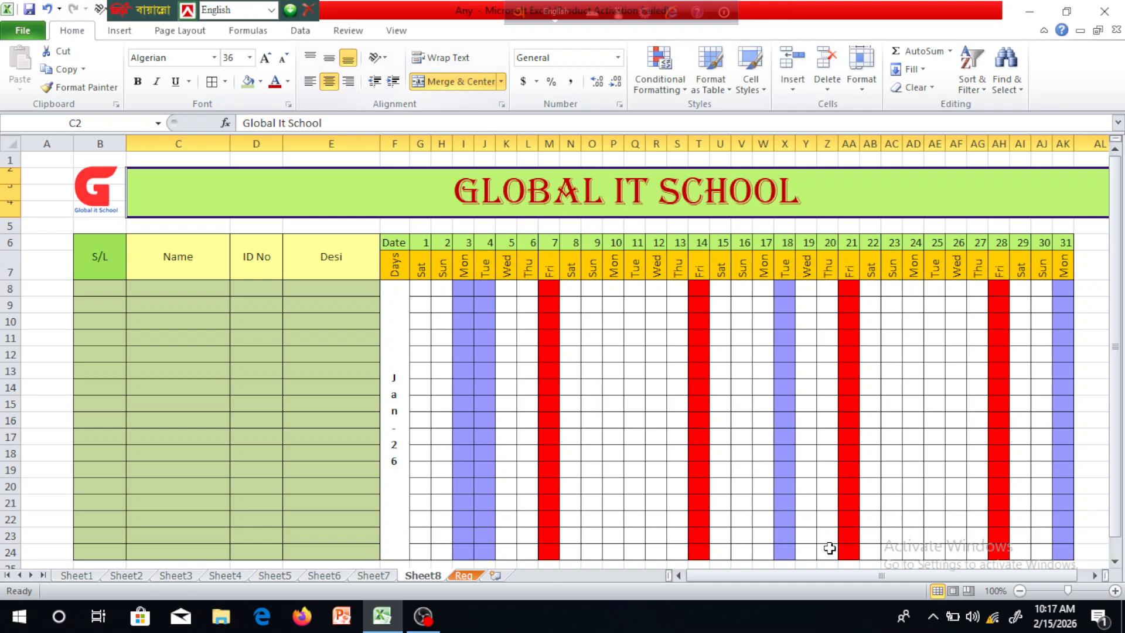
drag(899, 576, 911, 576)
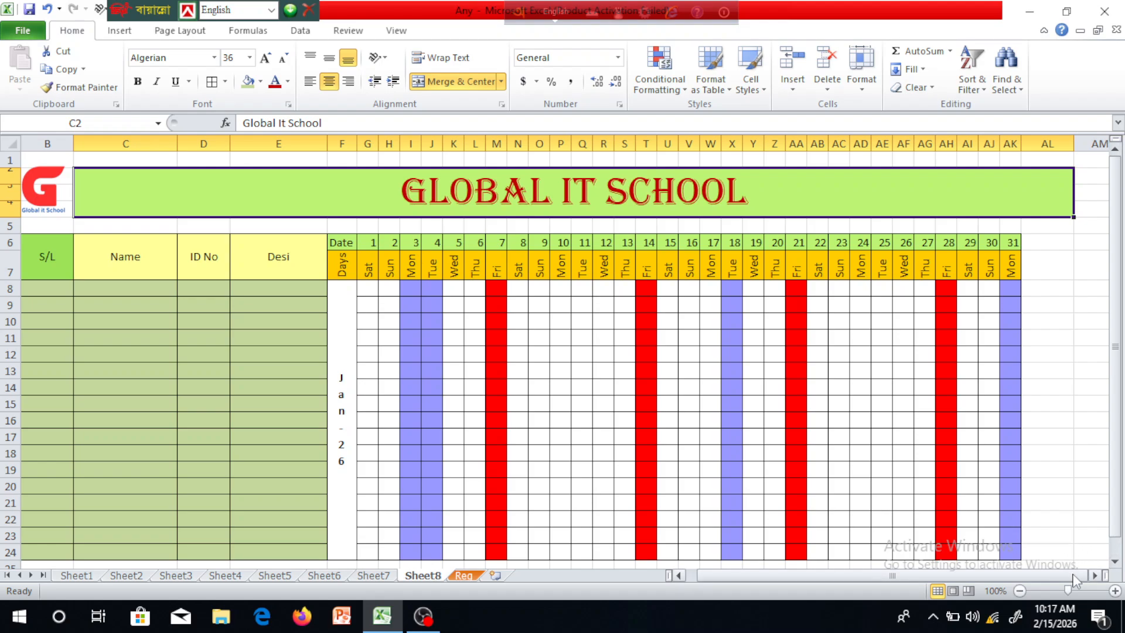
Merge and center AL6:AL7, the header space directly after the date 31 column.
scroll(1093, 576, right, 6)
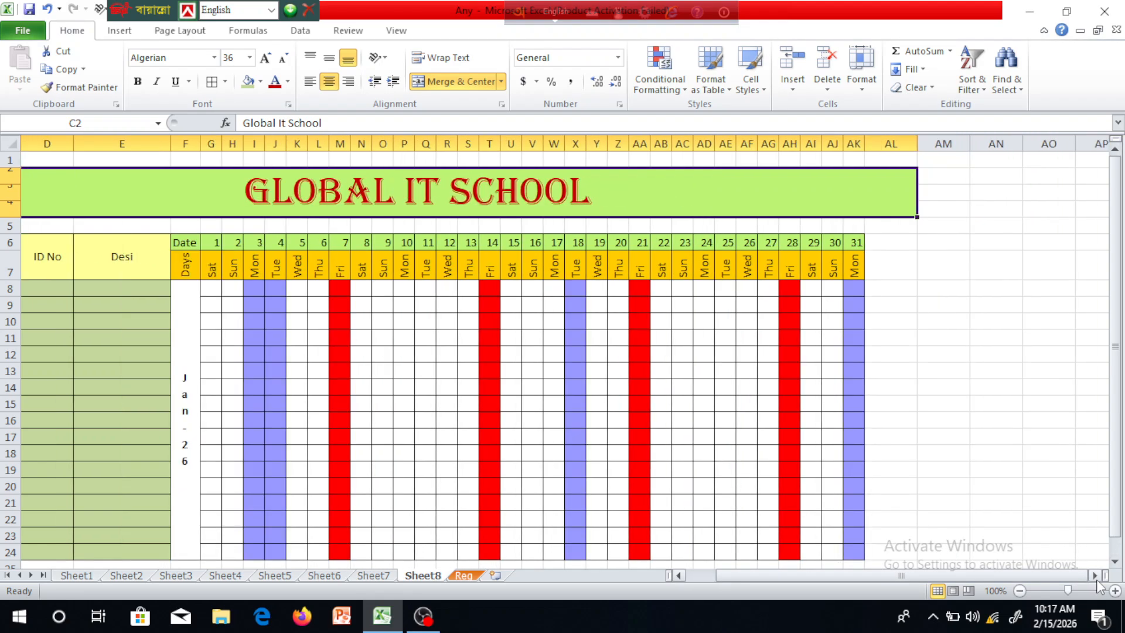
scroll(753, 363, down, 1)
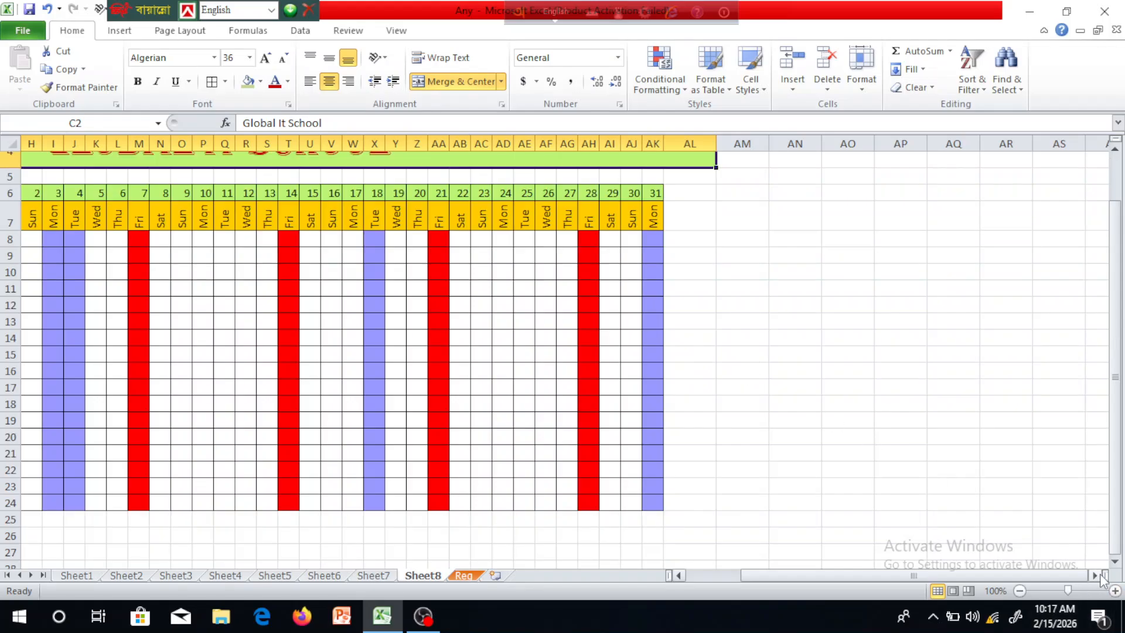
scroll(1095, 575, right, 6)
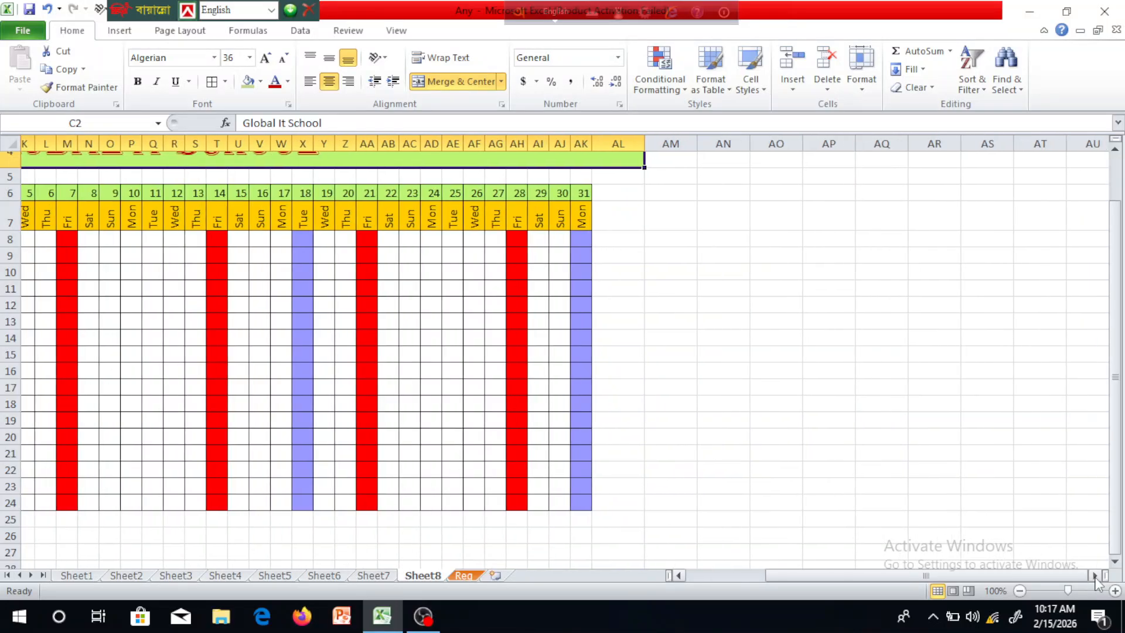
scroll(884, 442, up, 1)
click(729, 430)
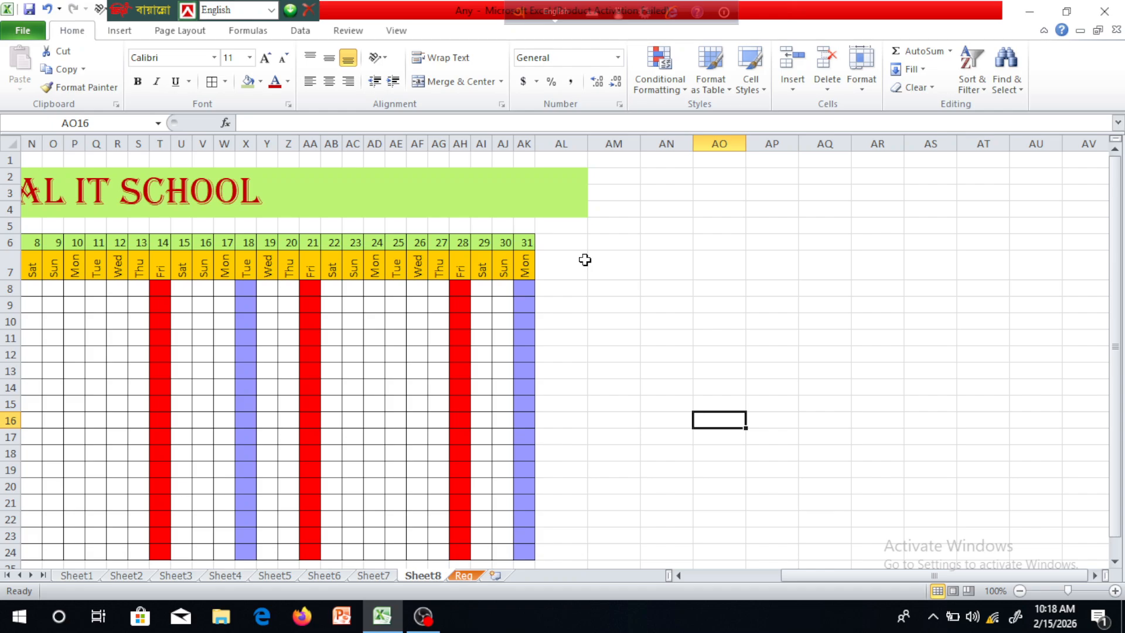
click(584, 335)
drag(563, 244, 563, 258)
click(348, 81)
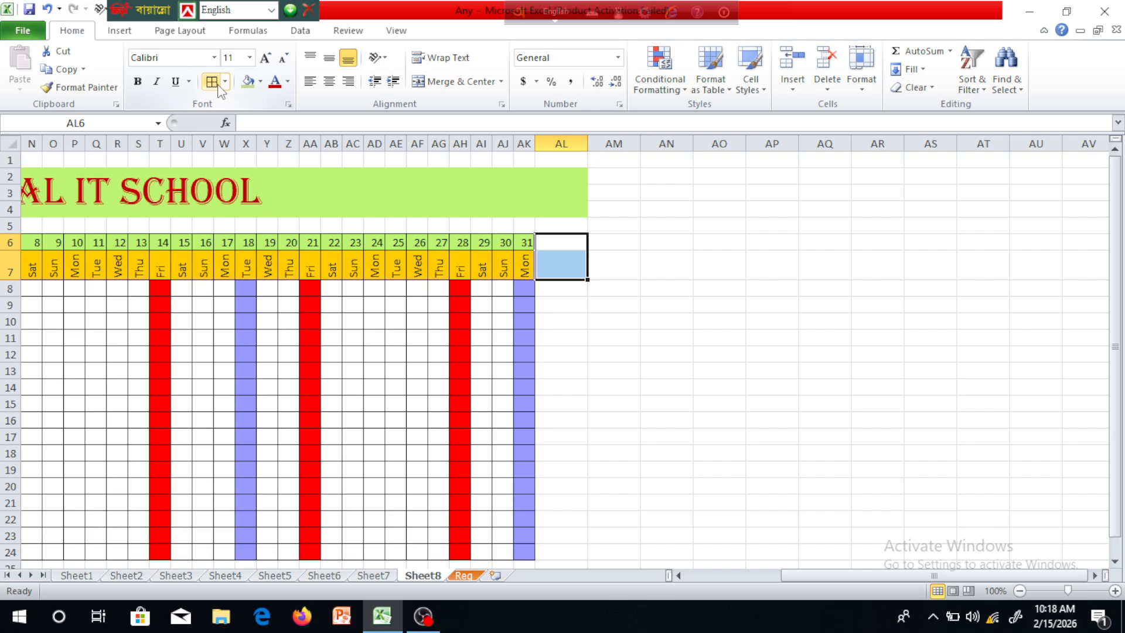
click(613, 403)
drag(555, 246, 561, 260)
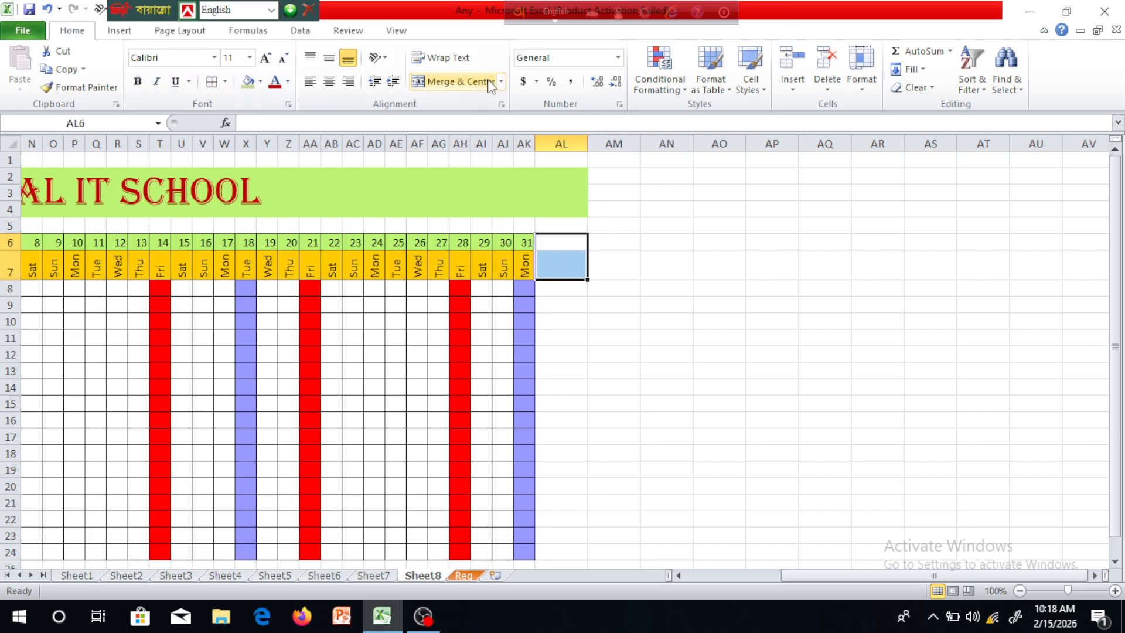
click(491, 87)
click(720, 502)
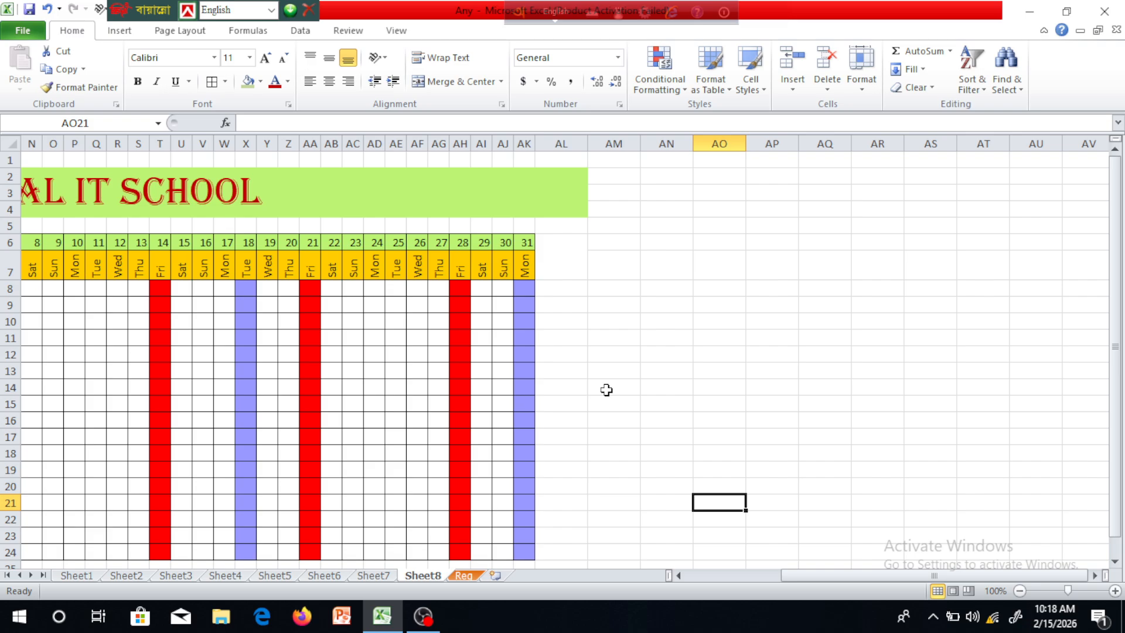
Enter the heading "Basic" in the merged cell AL6.
click(562, 263)
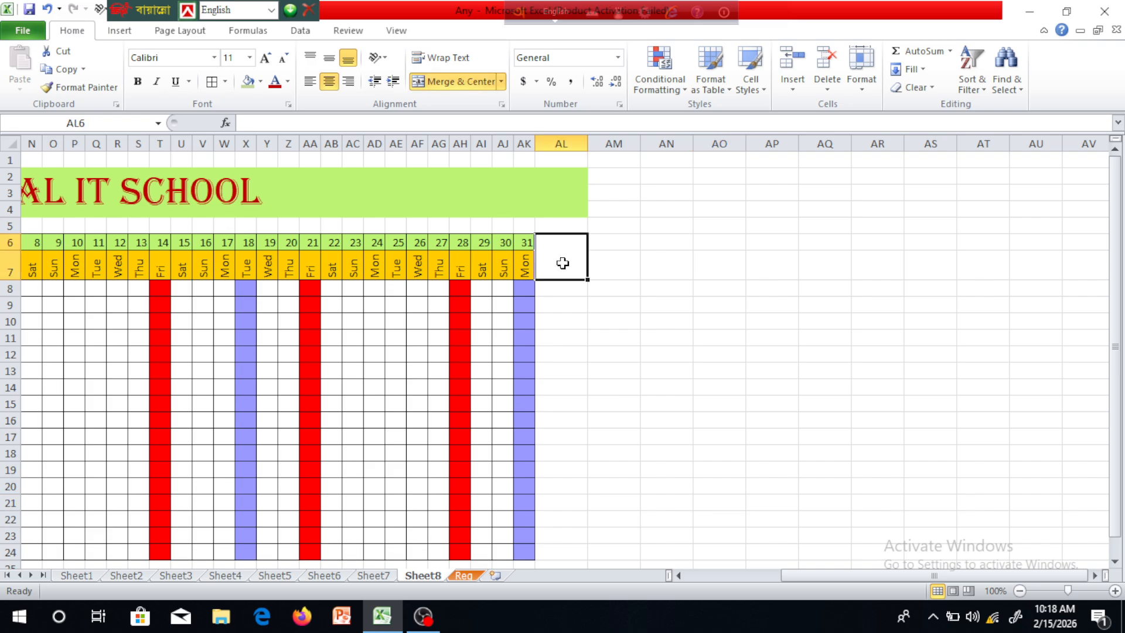
text(B)
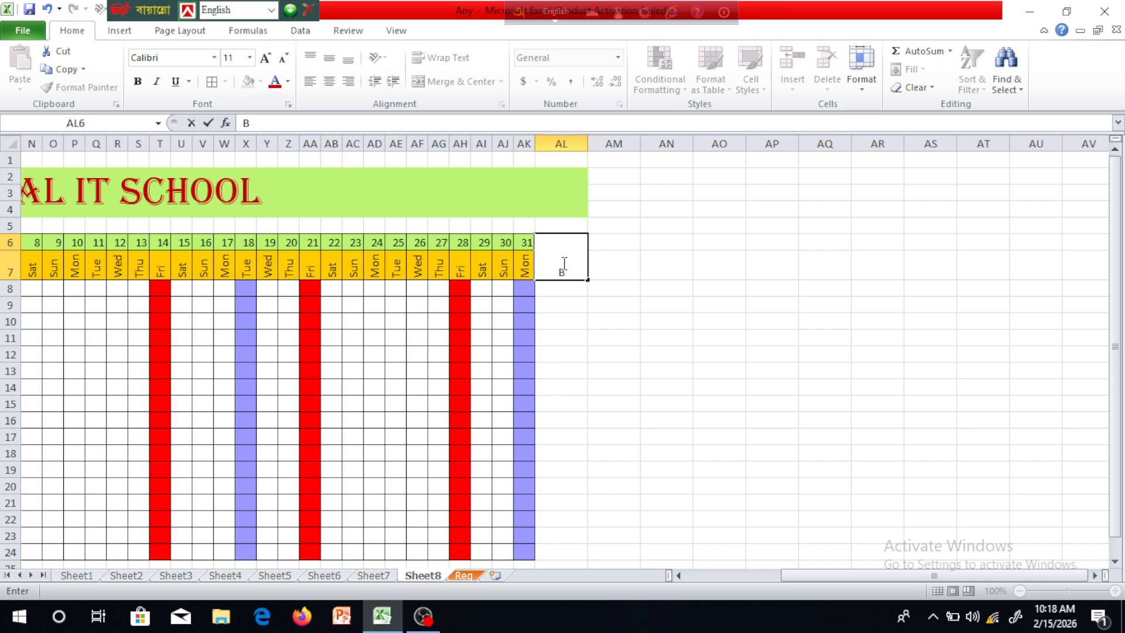
text(asi)
text(c)
click(666, 453)
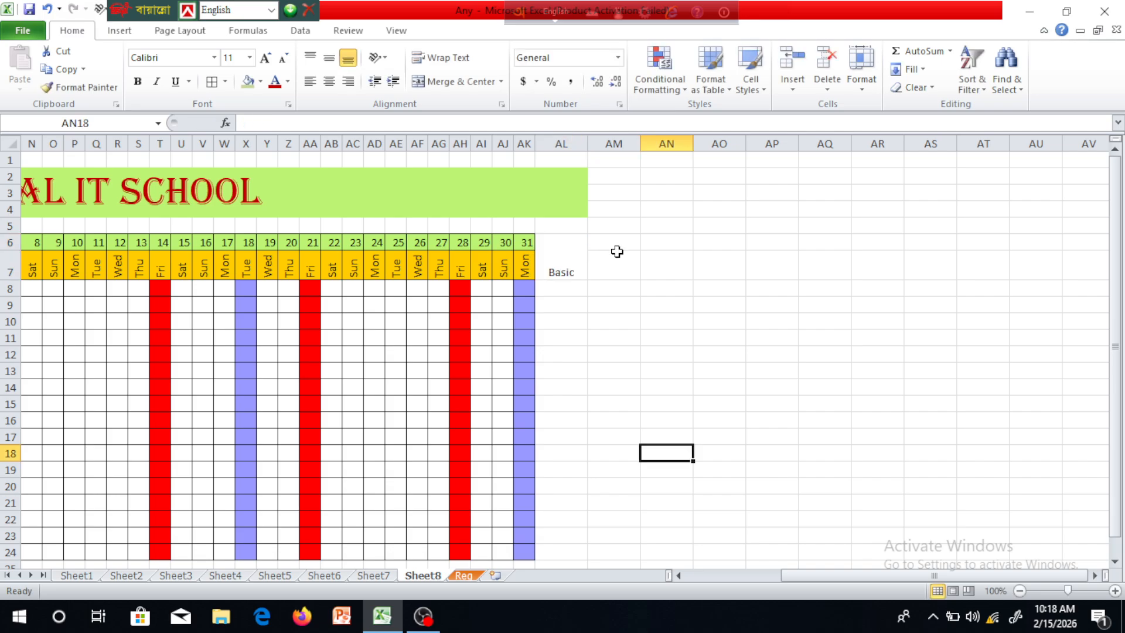
Merge and center AM6:AM7 and enter the heading "Par day".
drag(617, 243, 617, 264)
click(463, 81)
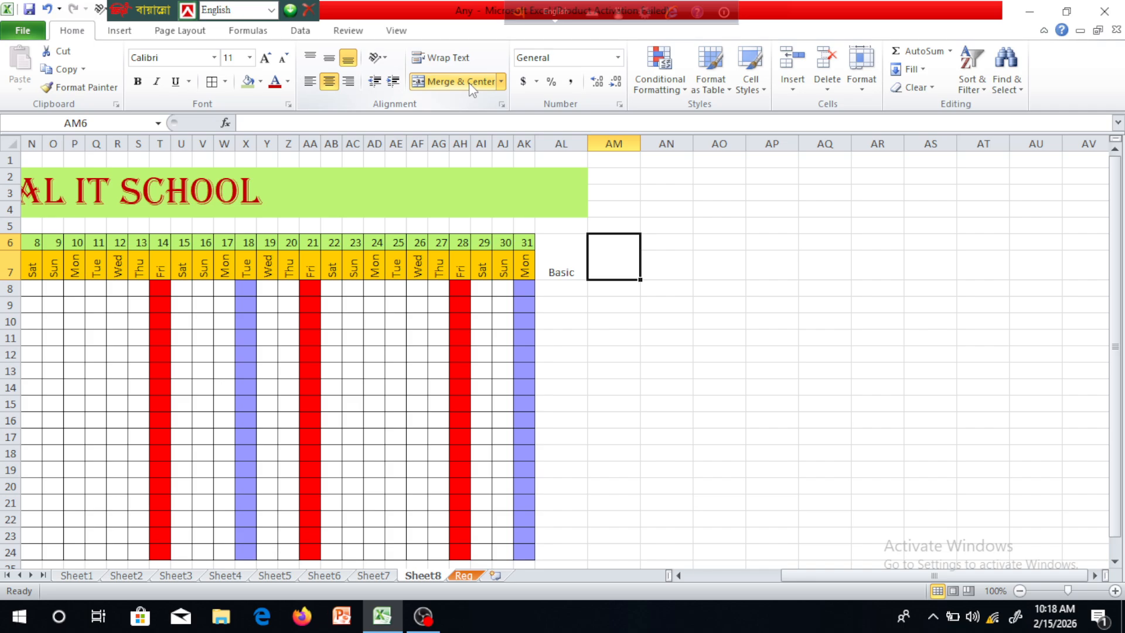
text(P)
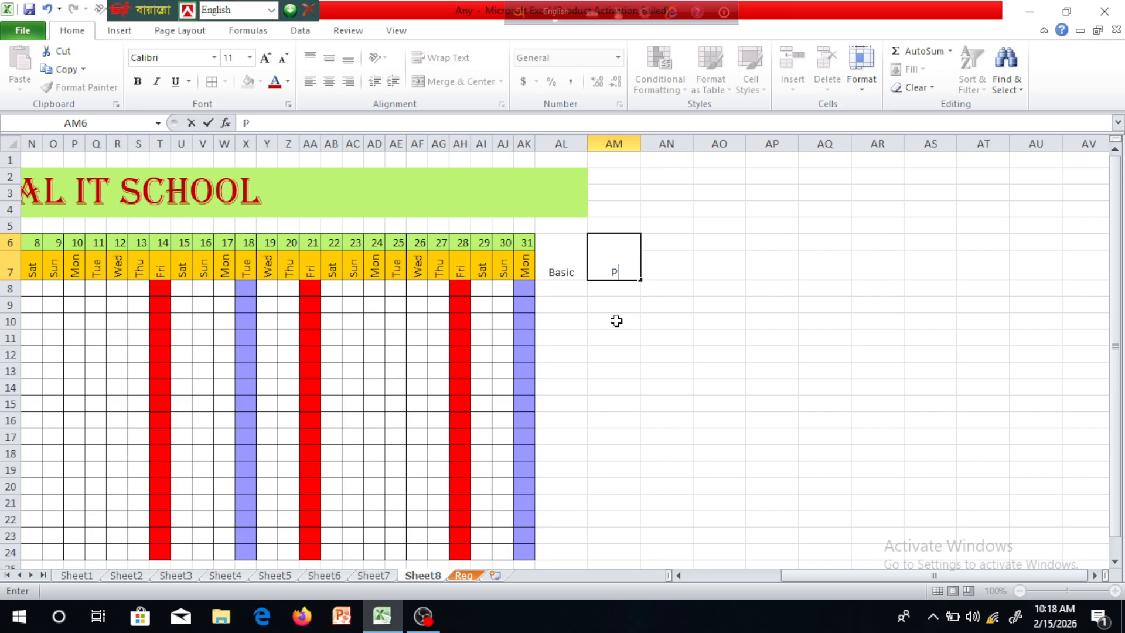
text(ar day)
click(682, 246)
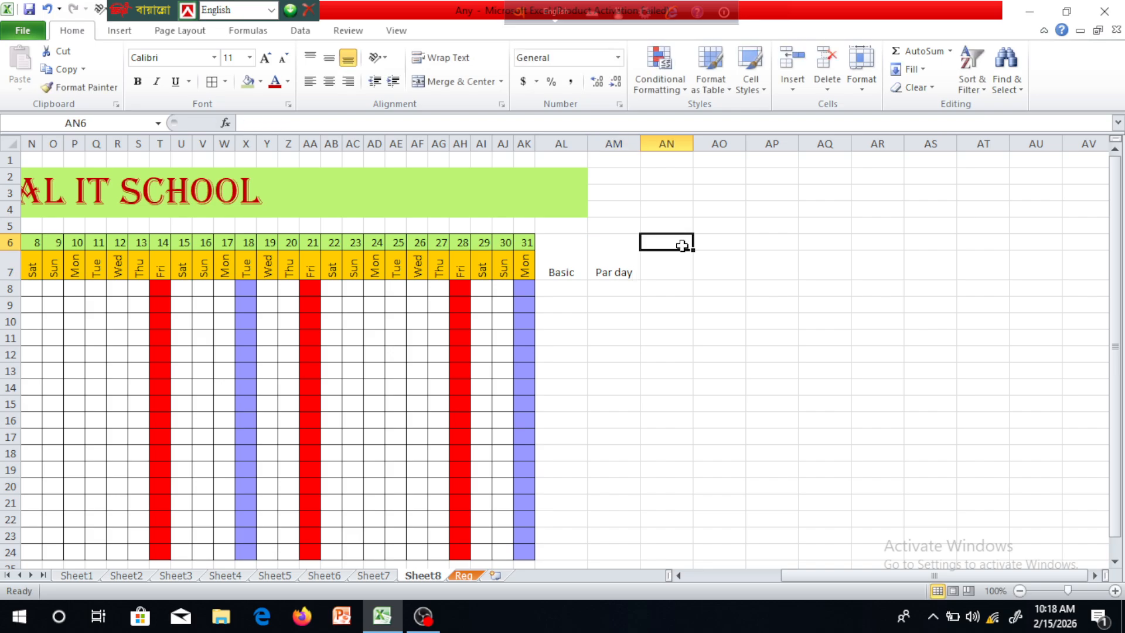
Merge and center AN6:AN7 and enter the heading "Total".
drag(682, 245, 673, 255)
key(F4)
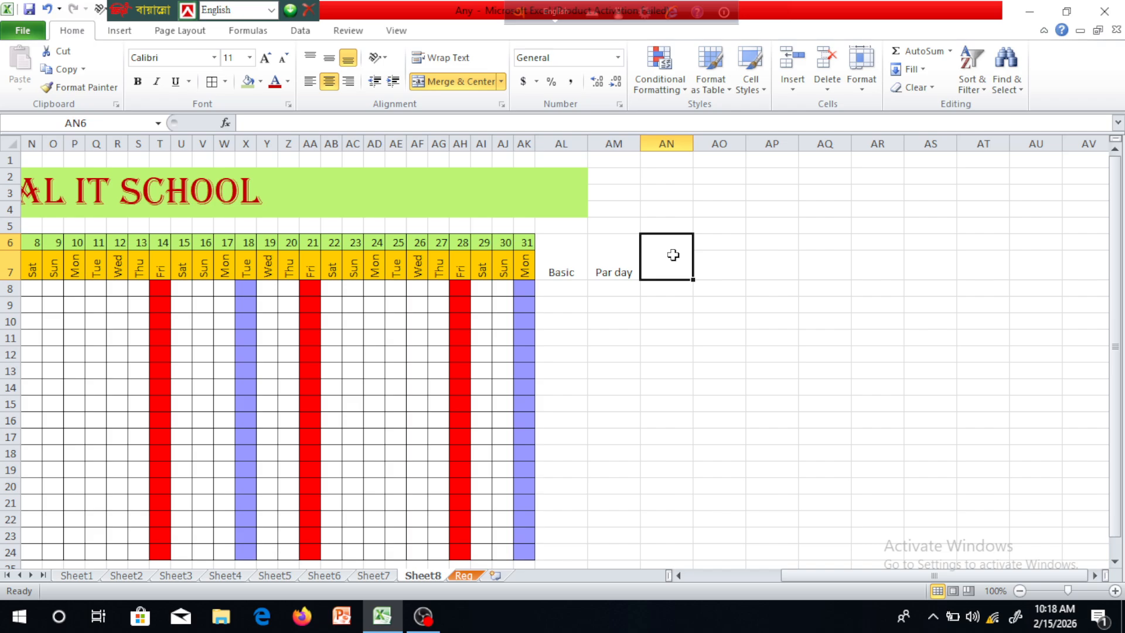
text(T)
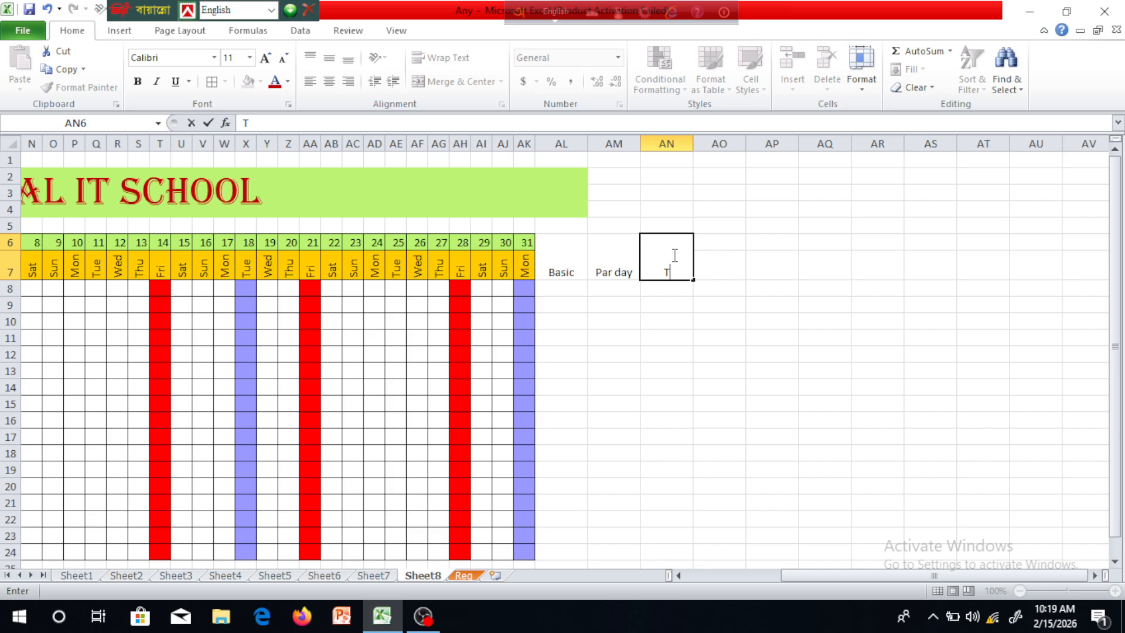
text(otal)
click(804, 387)
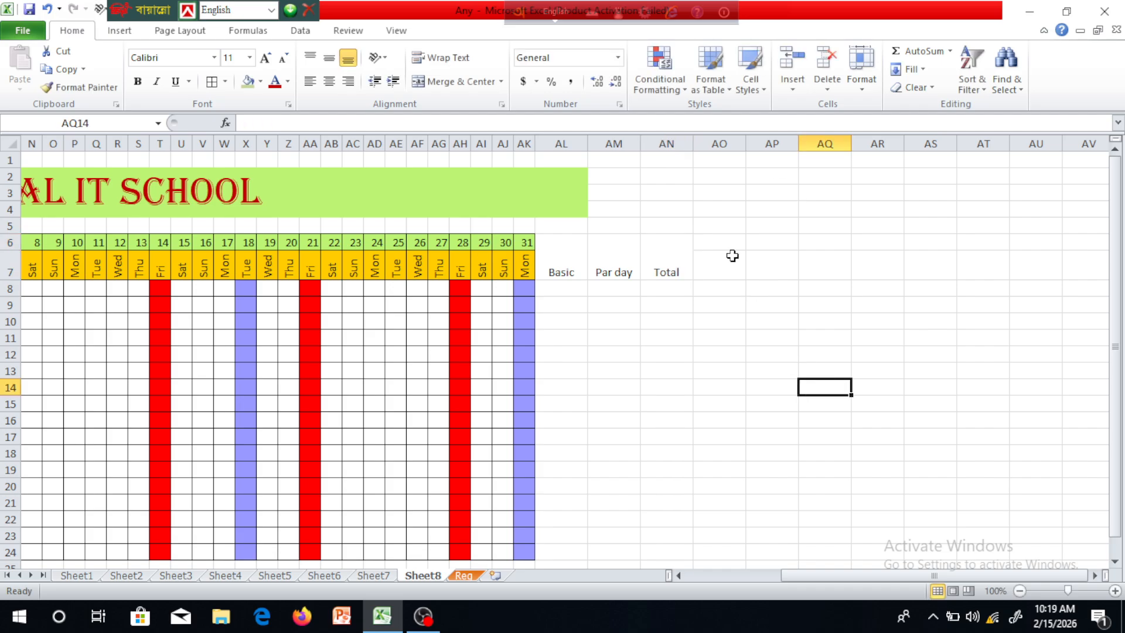
Merge and center AO6:AO7, the header space directly after the Total column.
drag(733, 244, 734, 260)
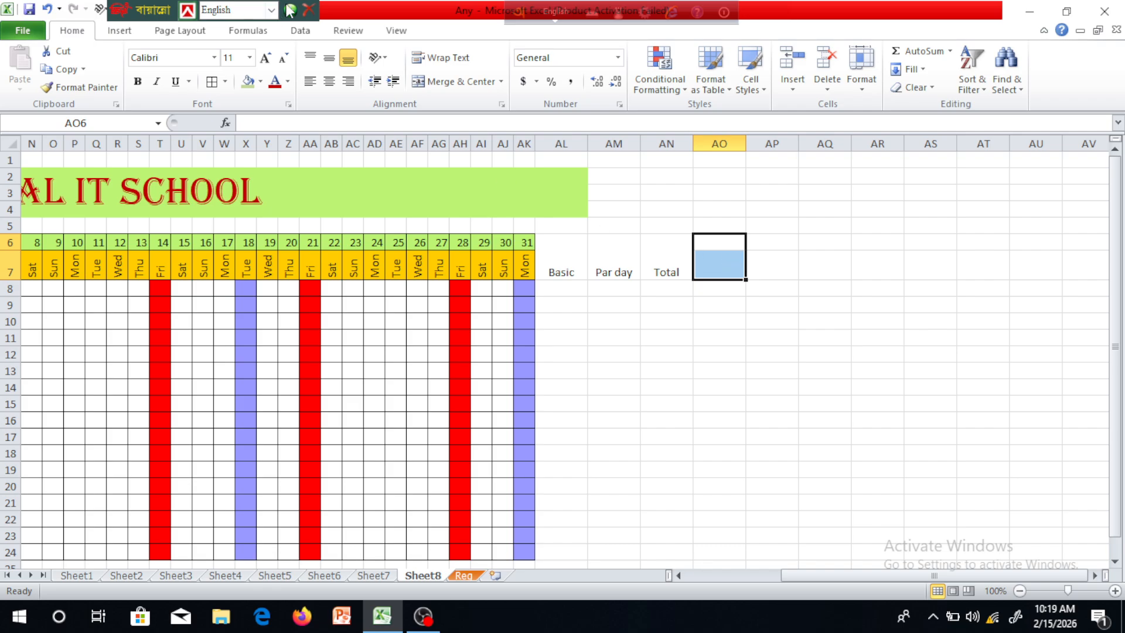
click(460, 82)
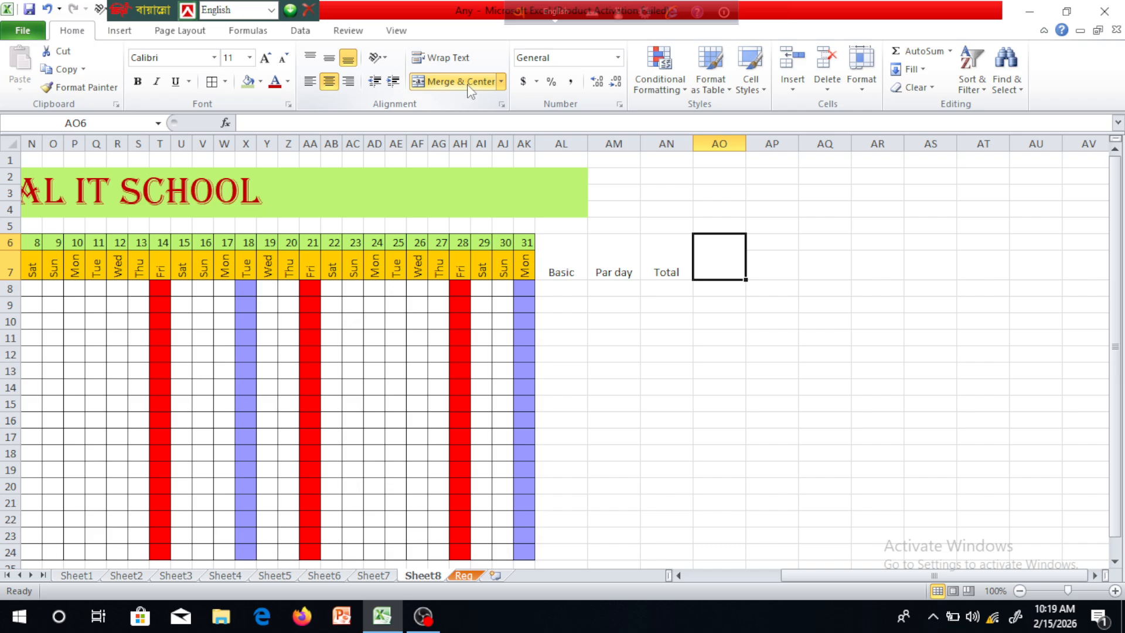
Extend the Total heading in AN6 to read "Total Parsent" and fit column AN's width to it.
double_click(680, 274)
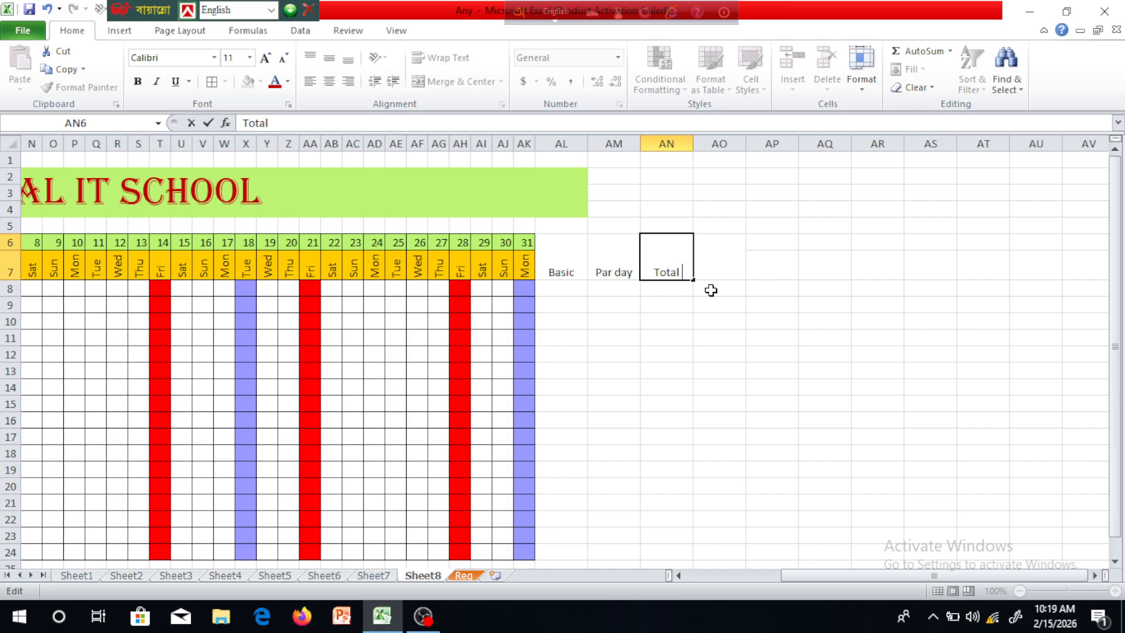
text(Parse)
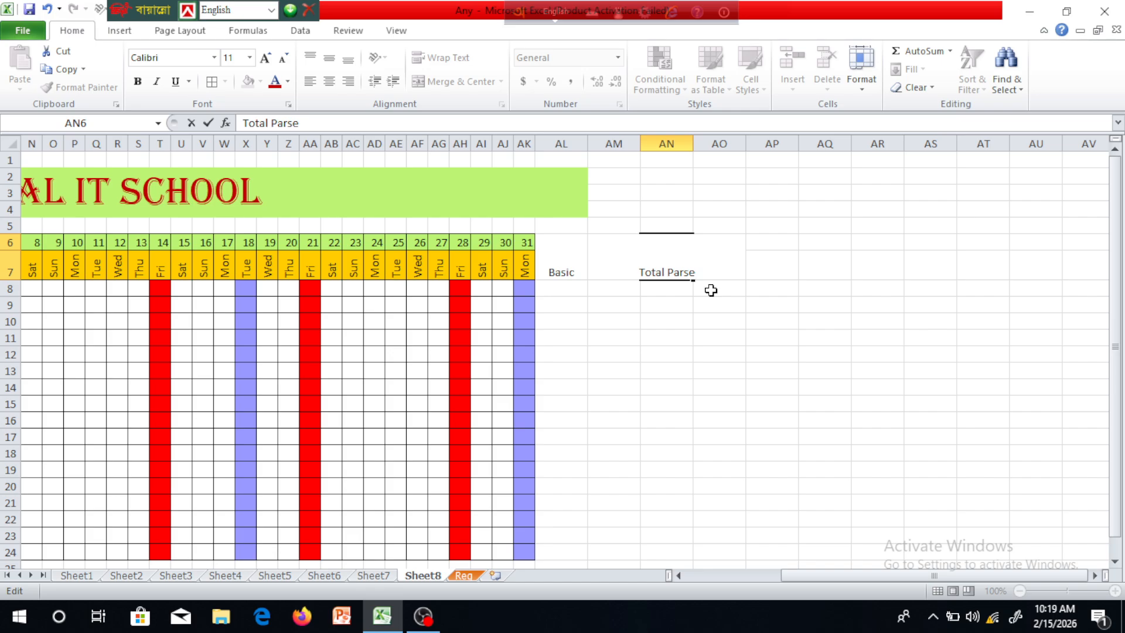
text(nt)
click(783, 366)
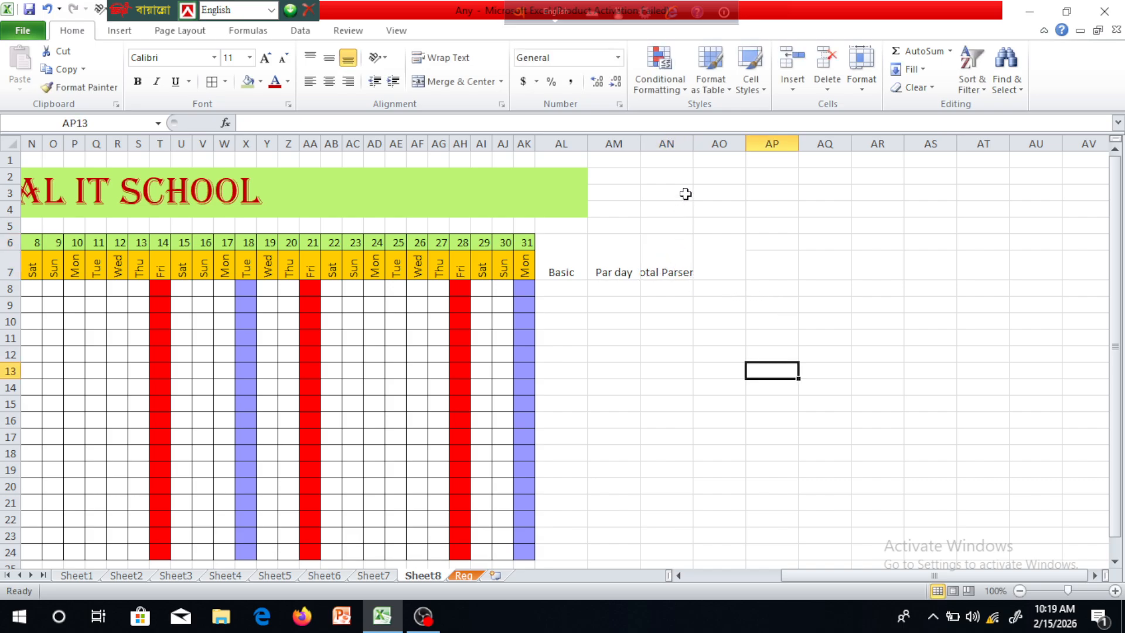
double_click(691, 146)
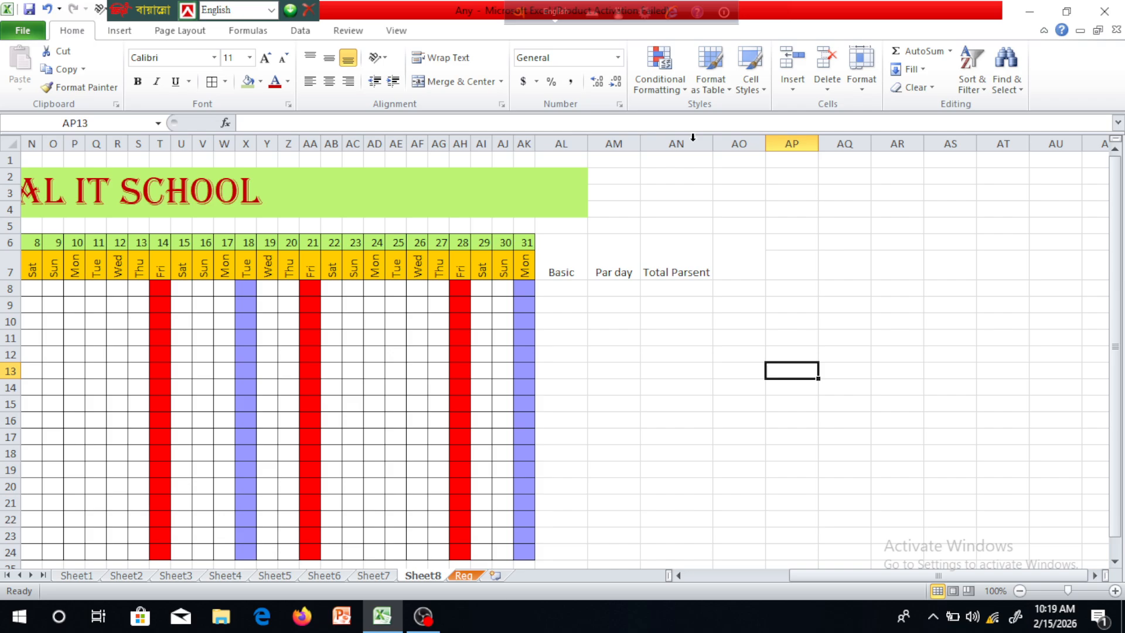
click(790, 453)
Enter the heading "Total Absent" in the merged cell AO6 and fit column AO's width to it.
click(743, 259)
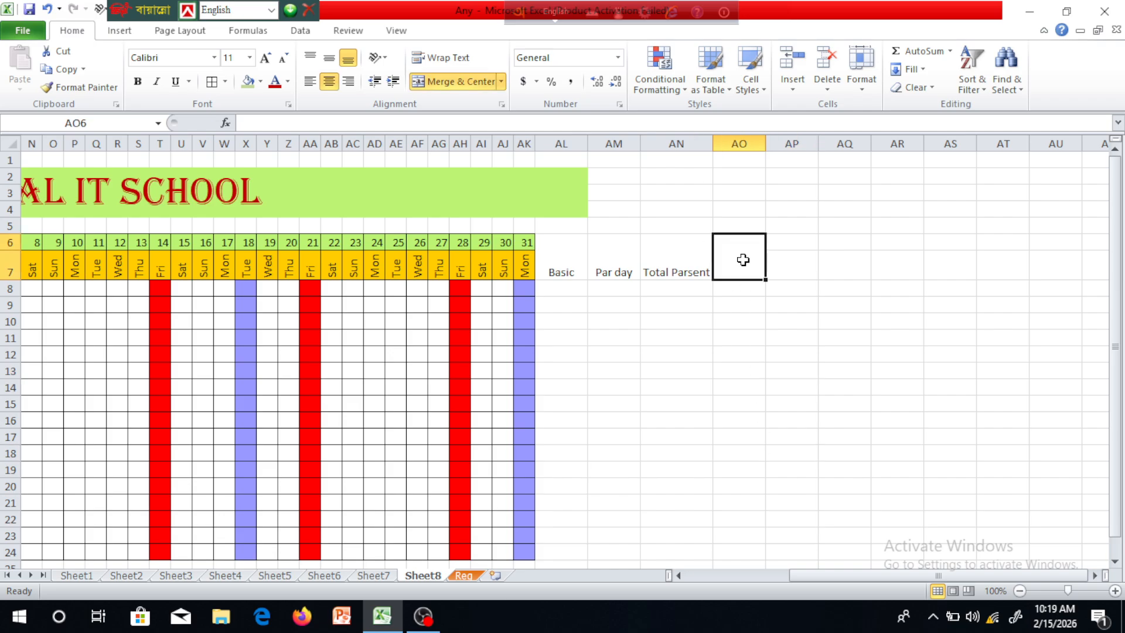
text(To)
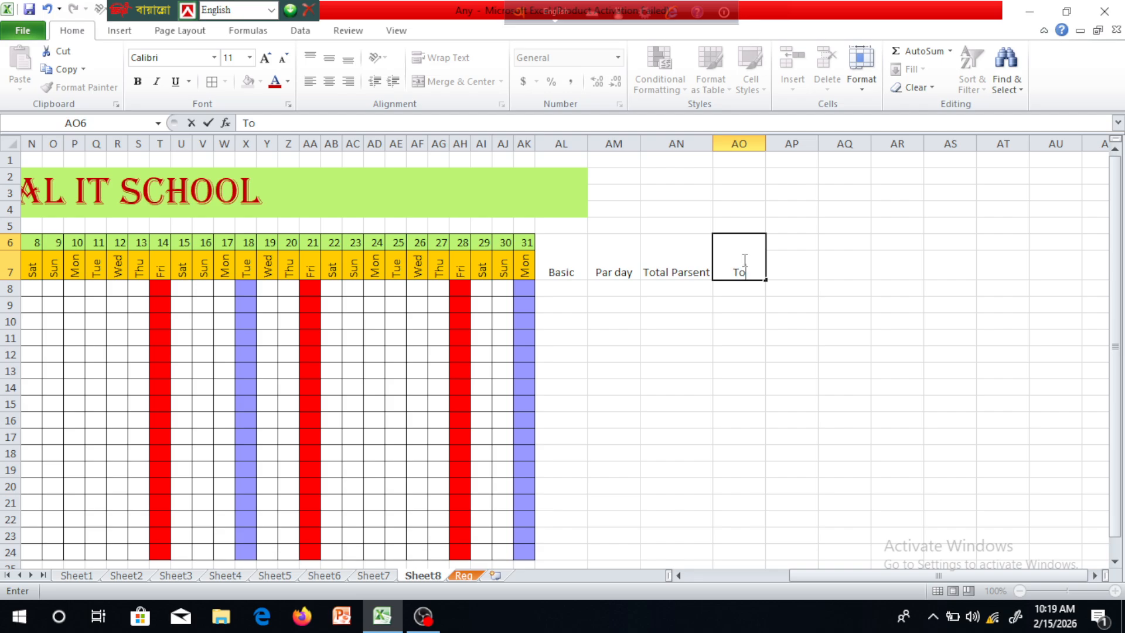
text(tal Absent)
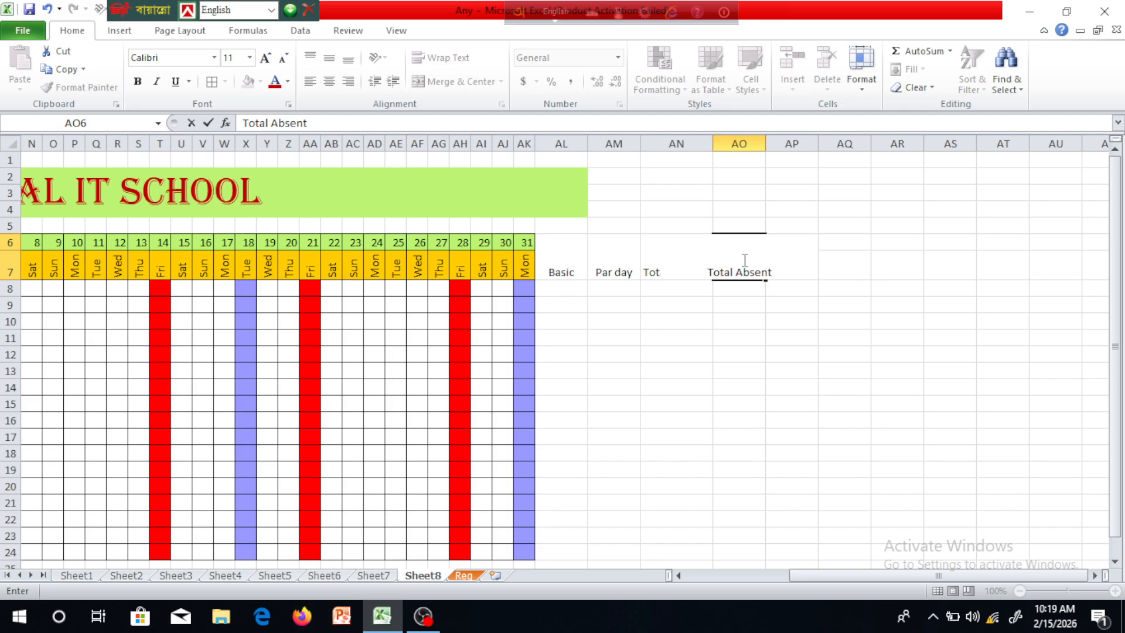
click(831, 353)
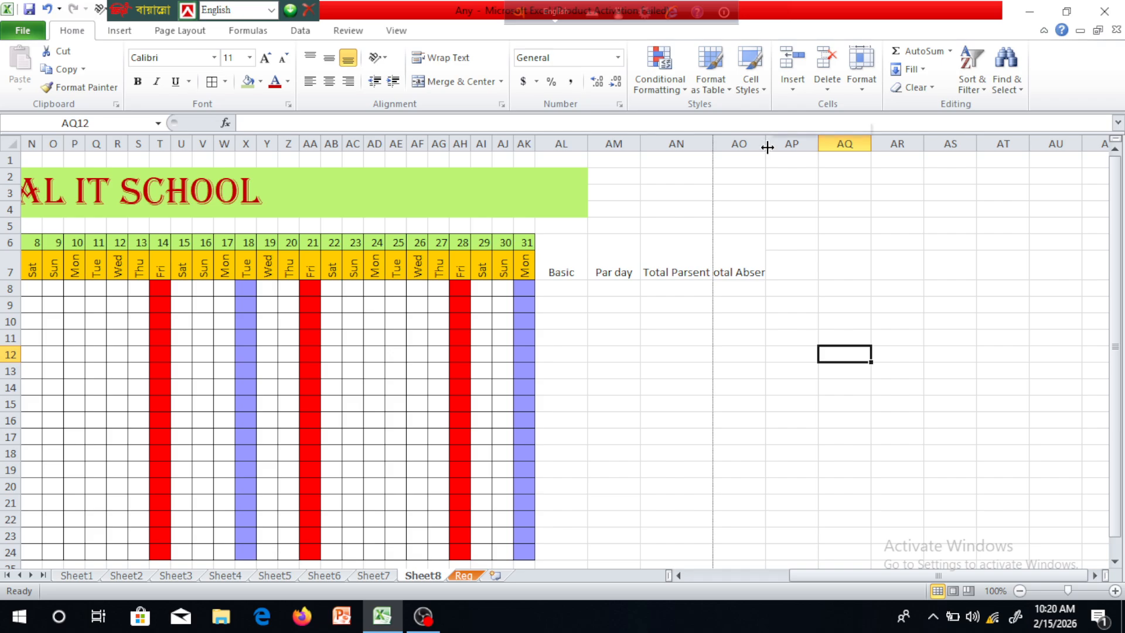
double_click(765, 146)
click(800, 290)
Merge and center AP6:AP7 and enter the heading "Off Day".
drag(806, 240, 809, 267)
click(456, 82)
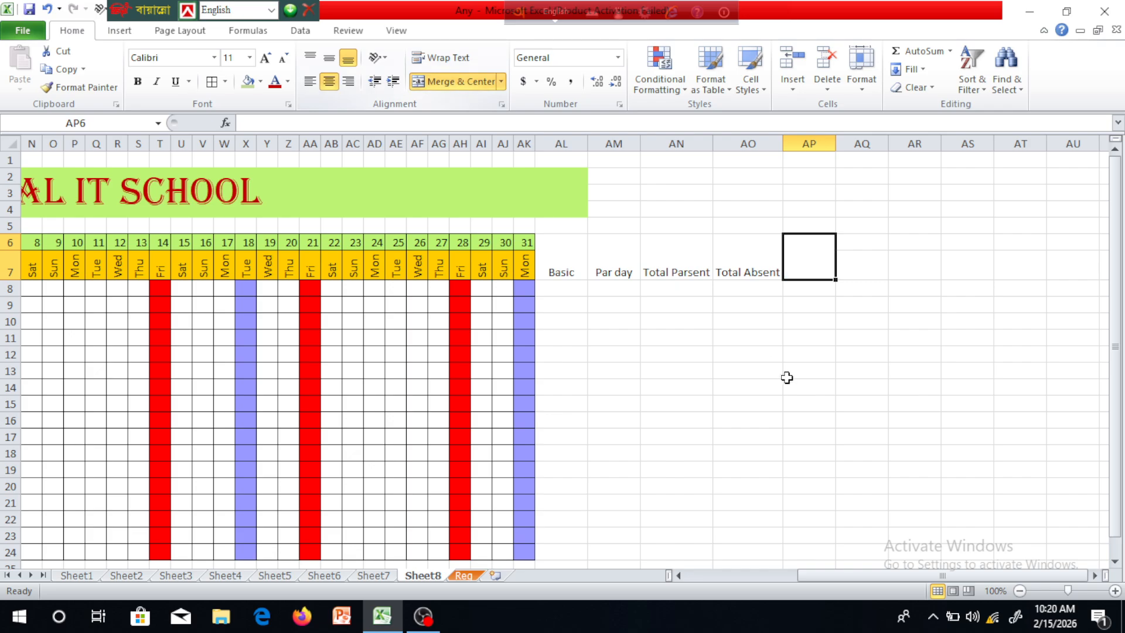
click(788, 375)
click(811, 259)
text(O)
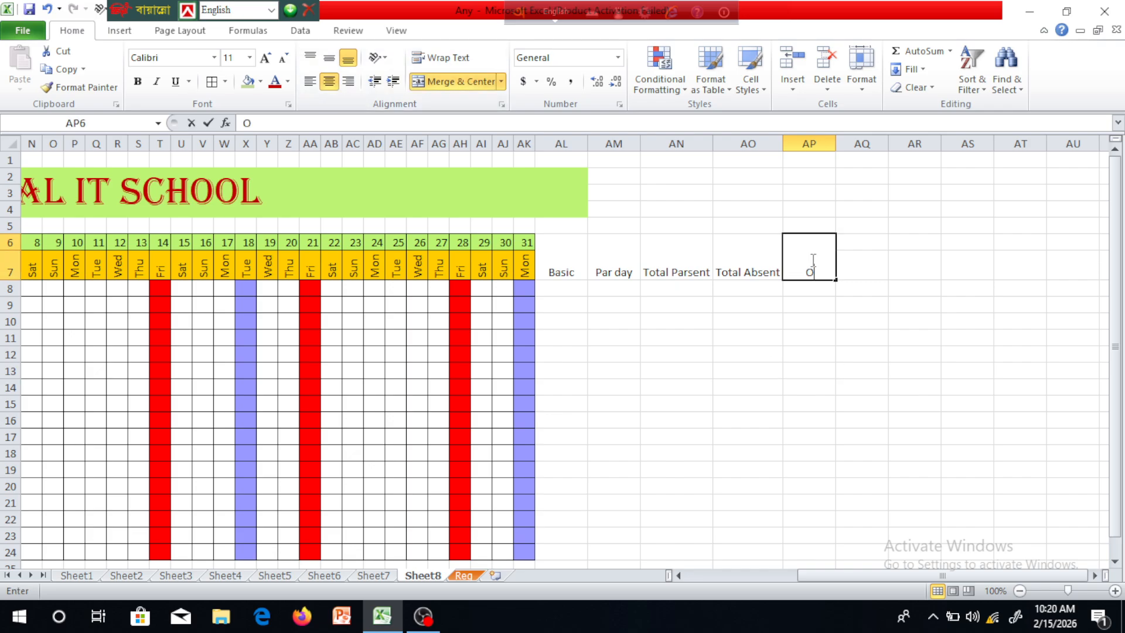
text(ff Day)
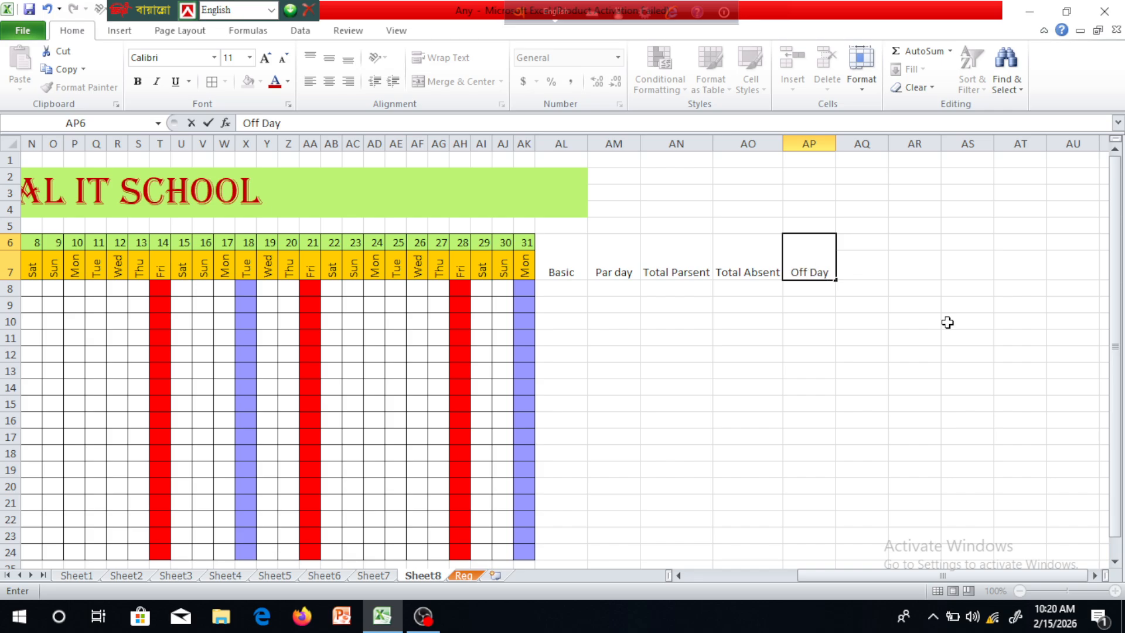
click(937, 374)
Merge and center AQ6:AQ7 and enter the heading "Total Paid".
drag(870, 242, 873, 265)
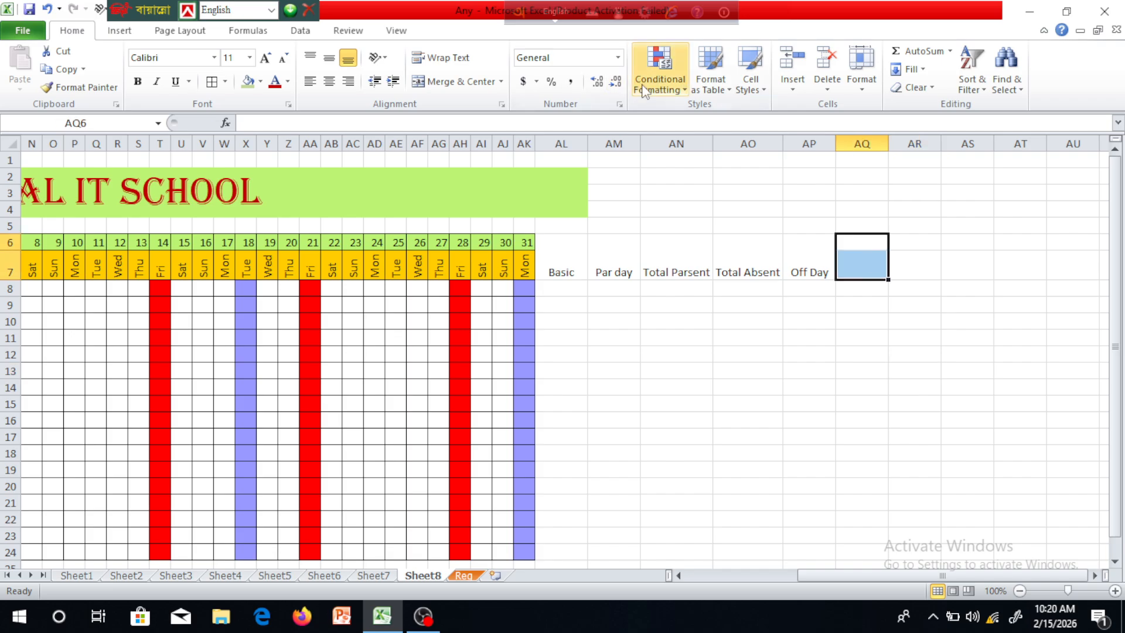
click(465, 87)
click(736, 384)
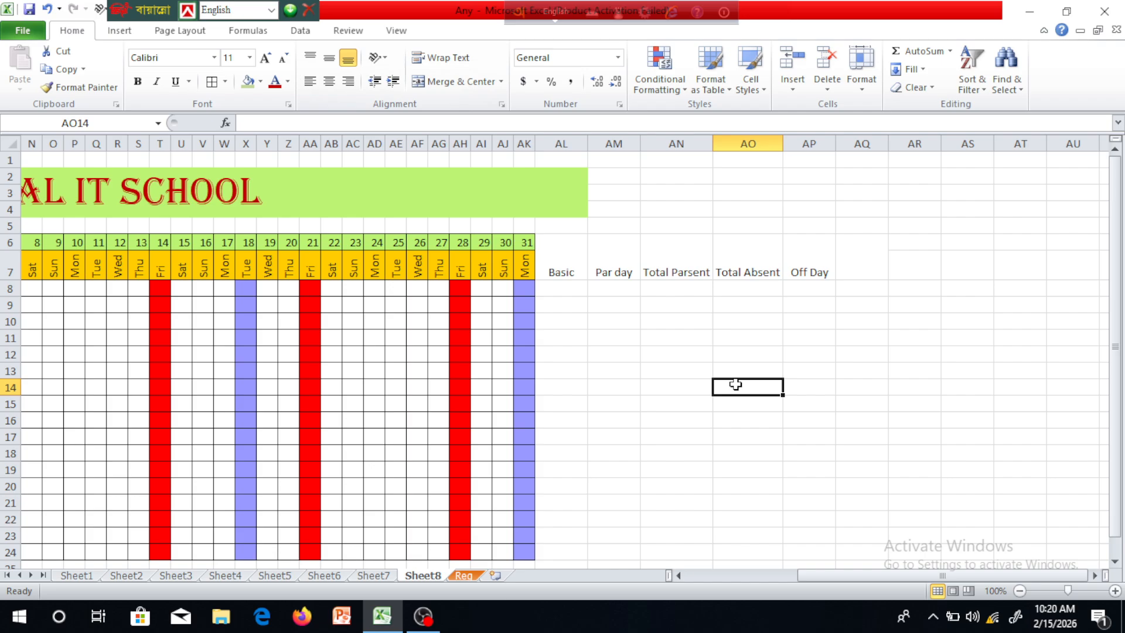
click(855, 264)
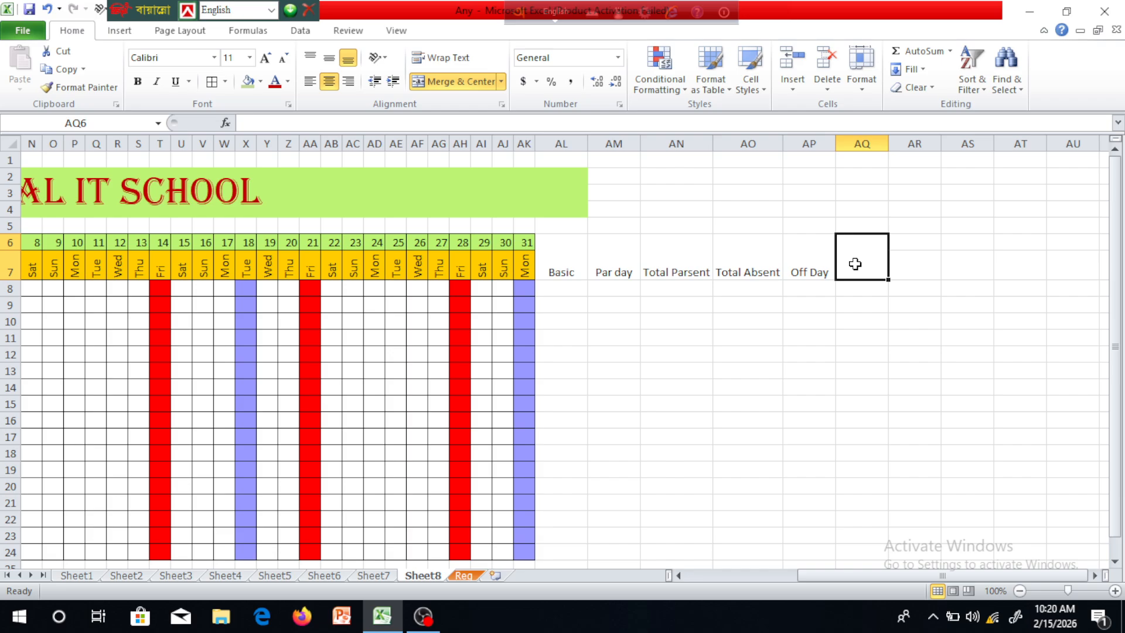
text(Tot)
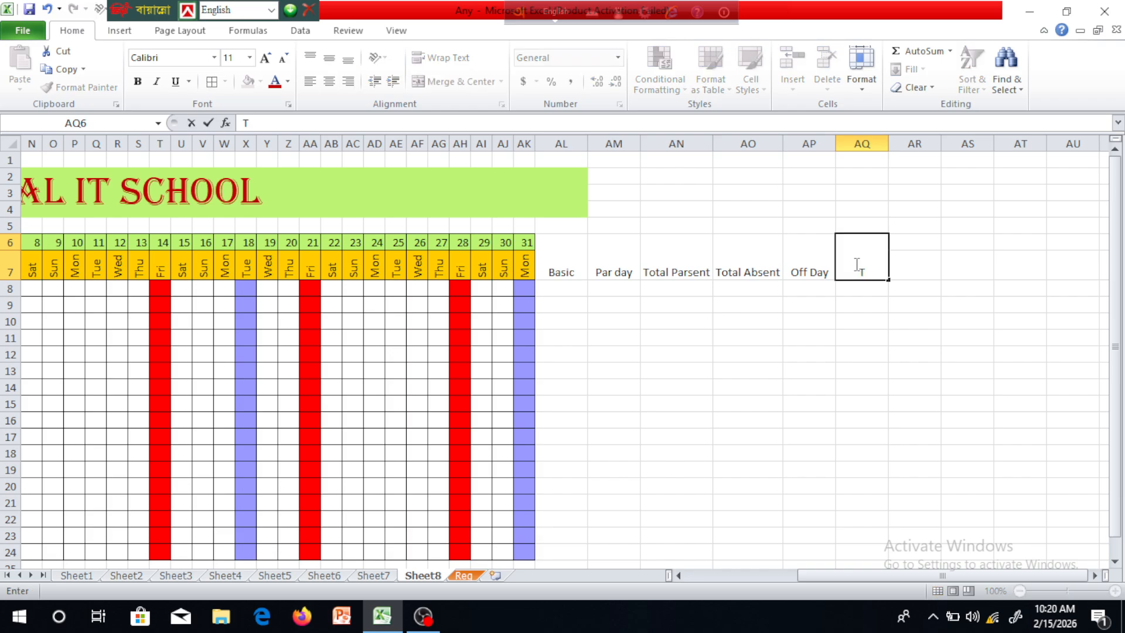
text(al Paid)
click(910, 359)
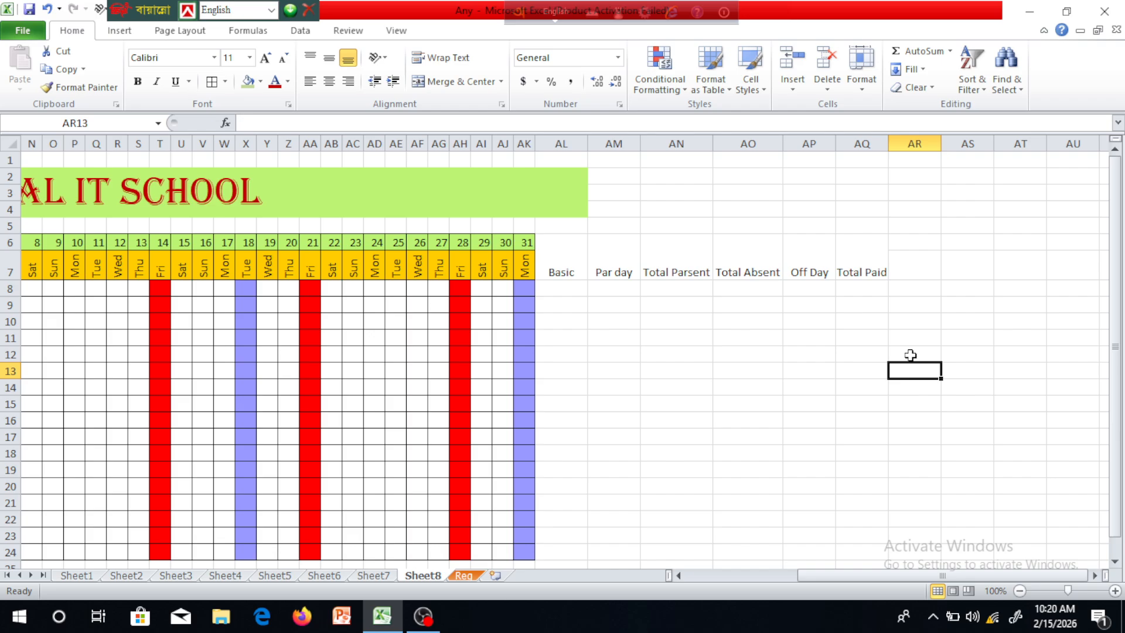
Merge and center AR6:AR7 and enter the partial heading "Total Paid Sa".
click(922, 243)
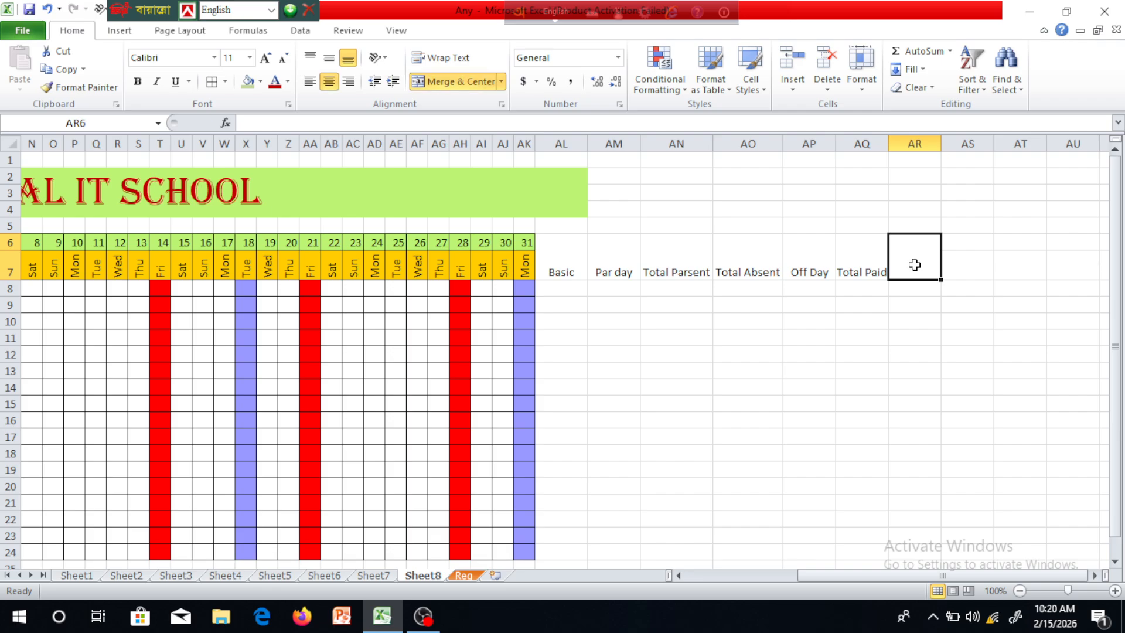
text(Total)
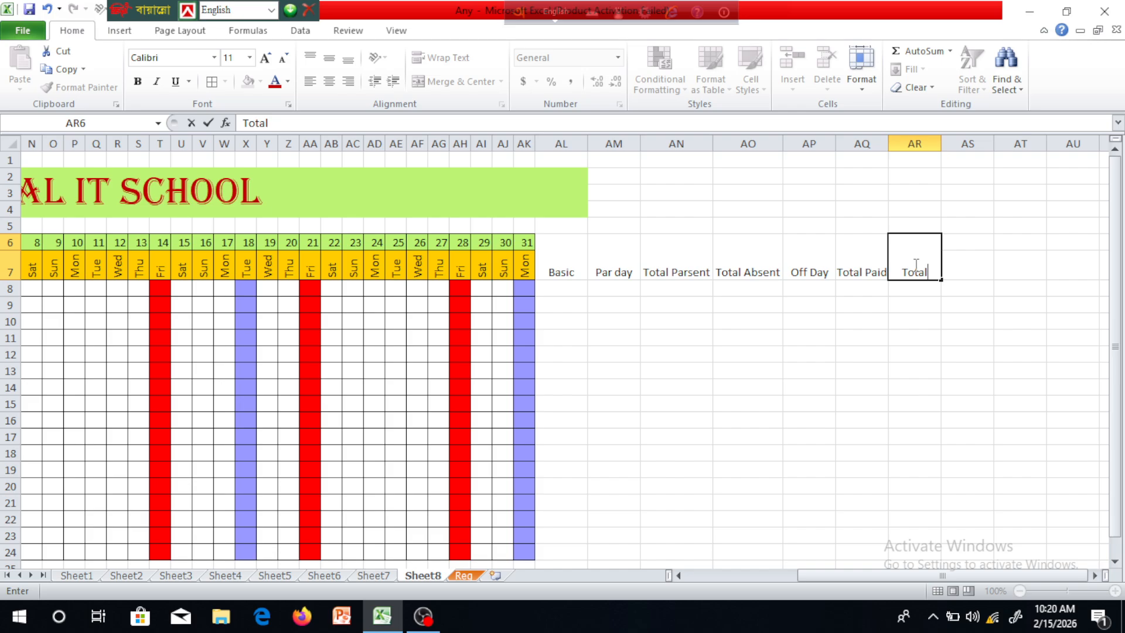
text( Paid)
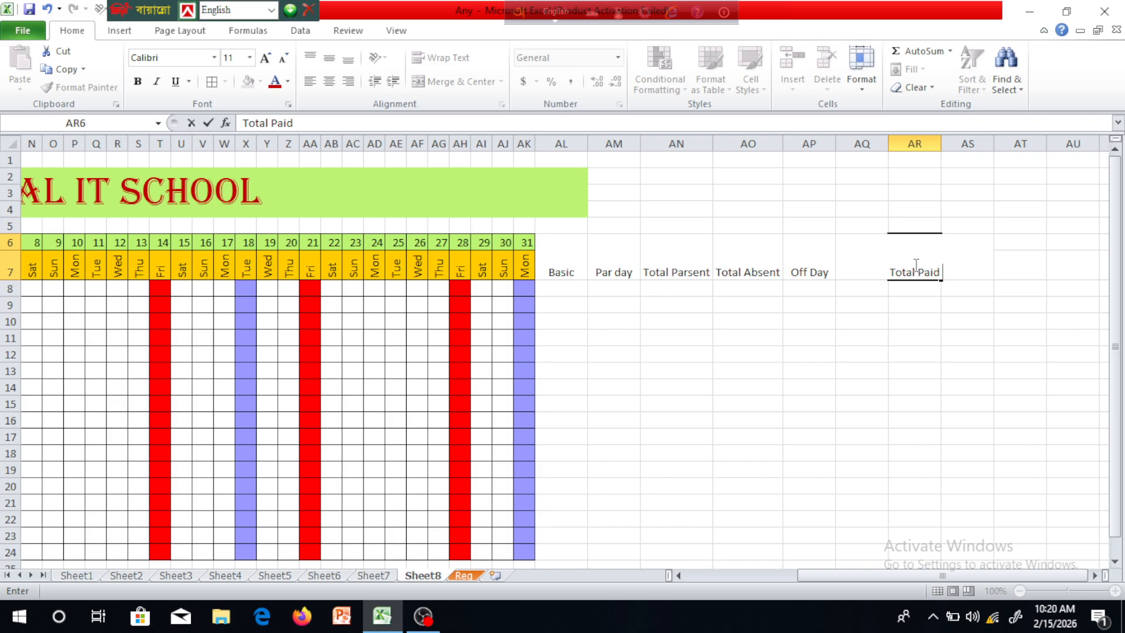
text( S)
text(a)
click(982, 450)
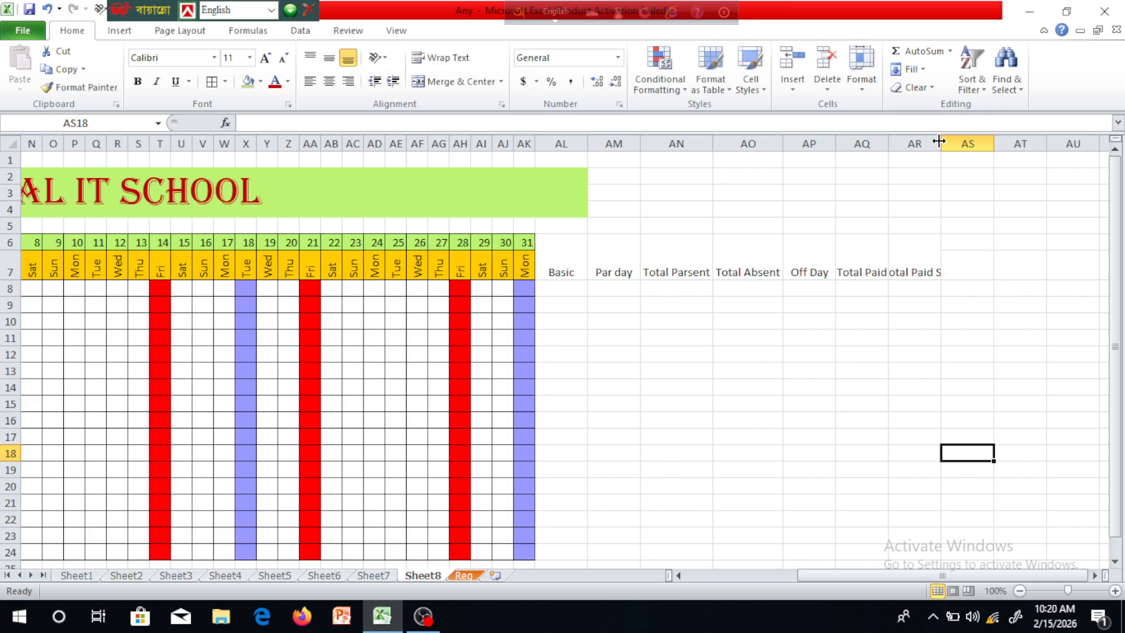
Complete the heading in AR6 as "Total Paid Salary" and fit column AR's width to it.
drag(939, 141, 959, 143)
click(955, 274)
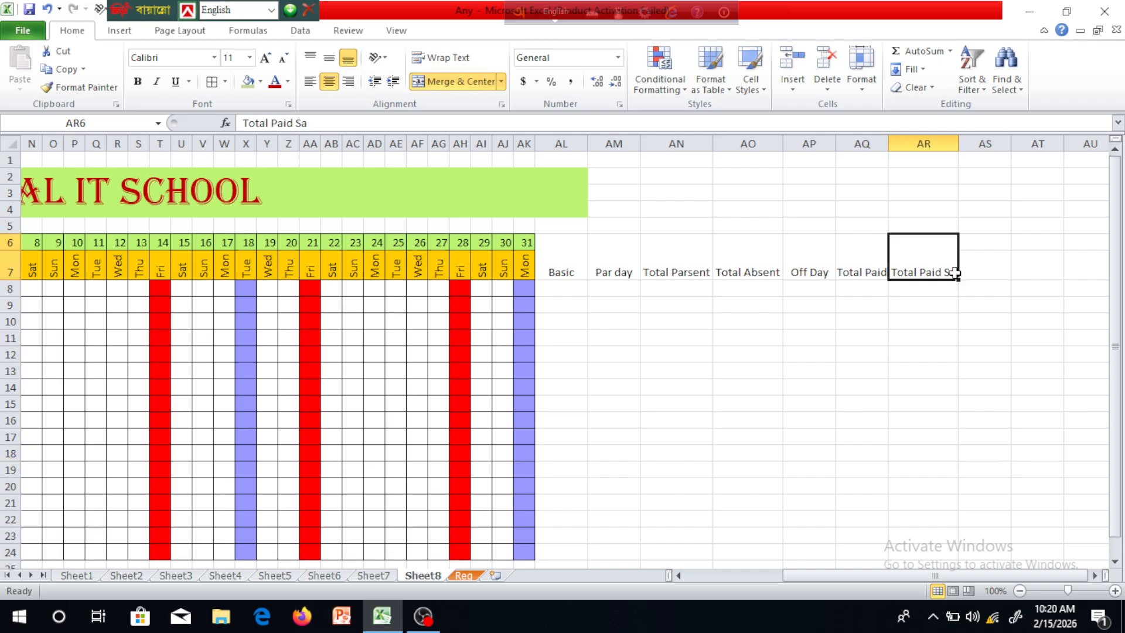
double_click(954, 269)
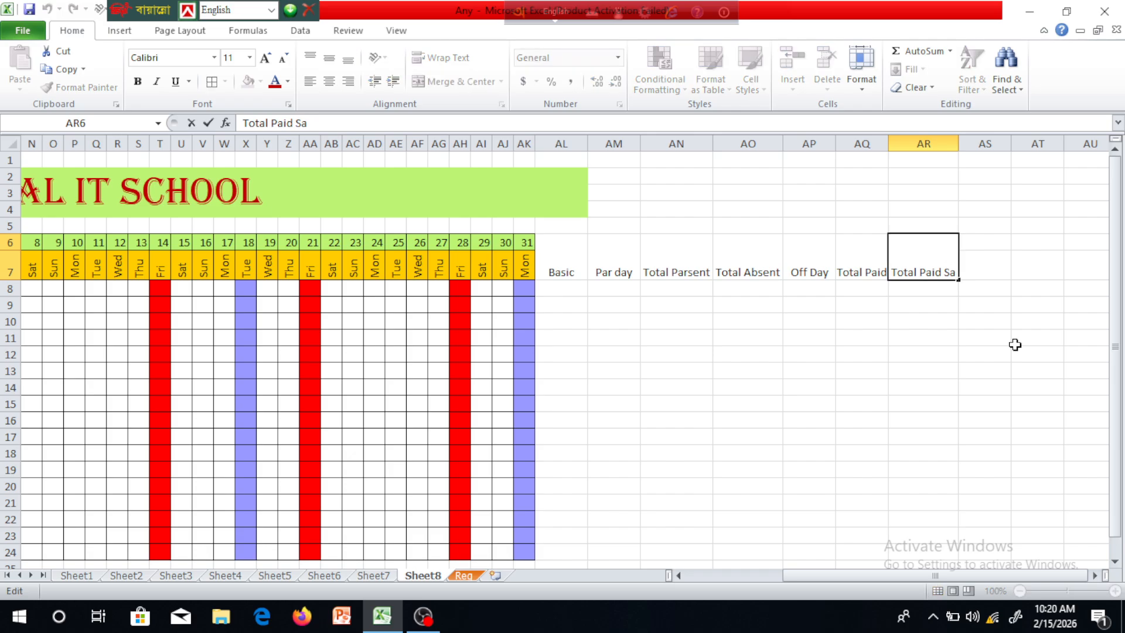
text(lary)
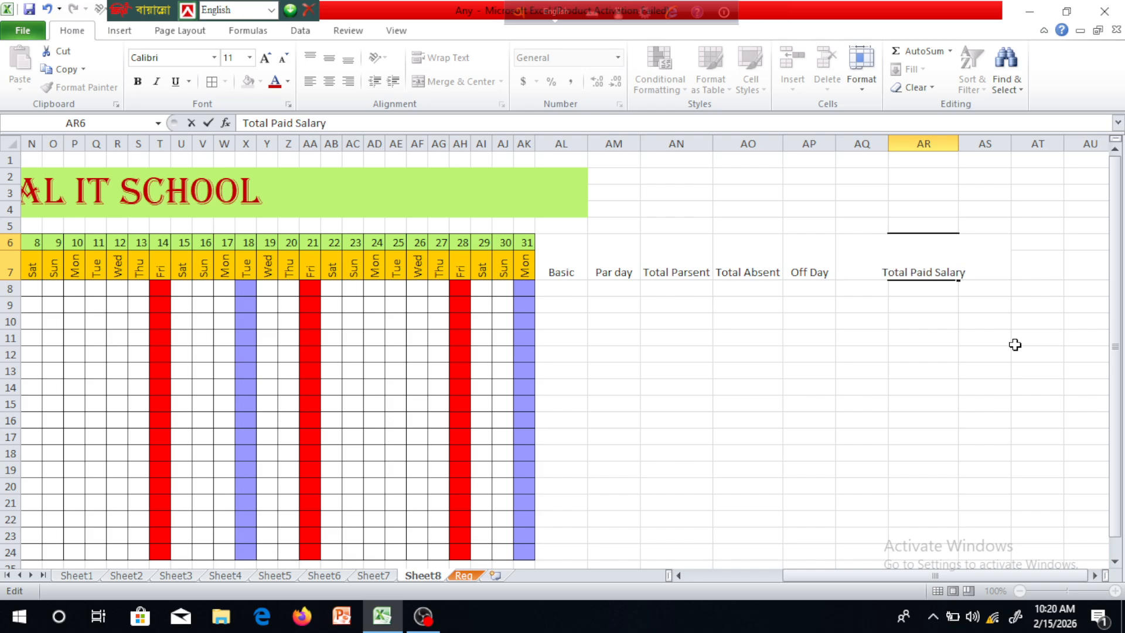
click(900, 367)
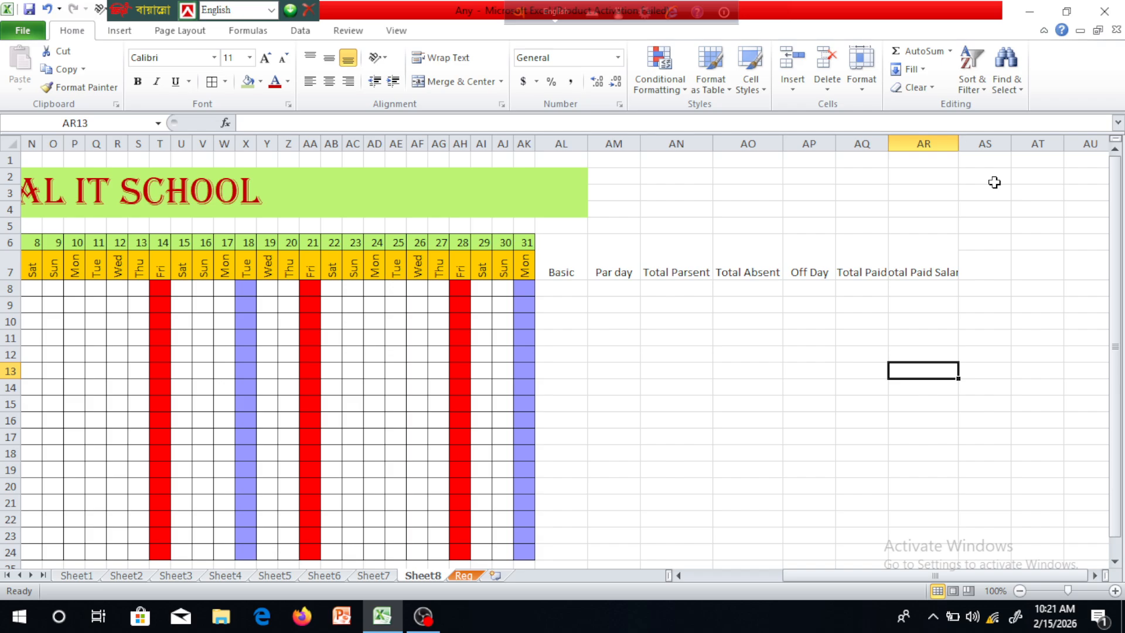
double_click(960, 138)
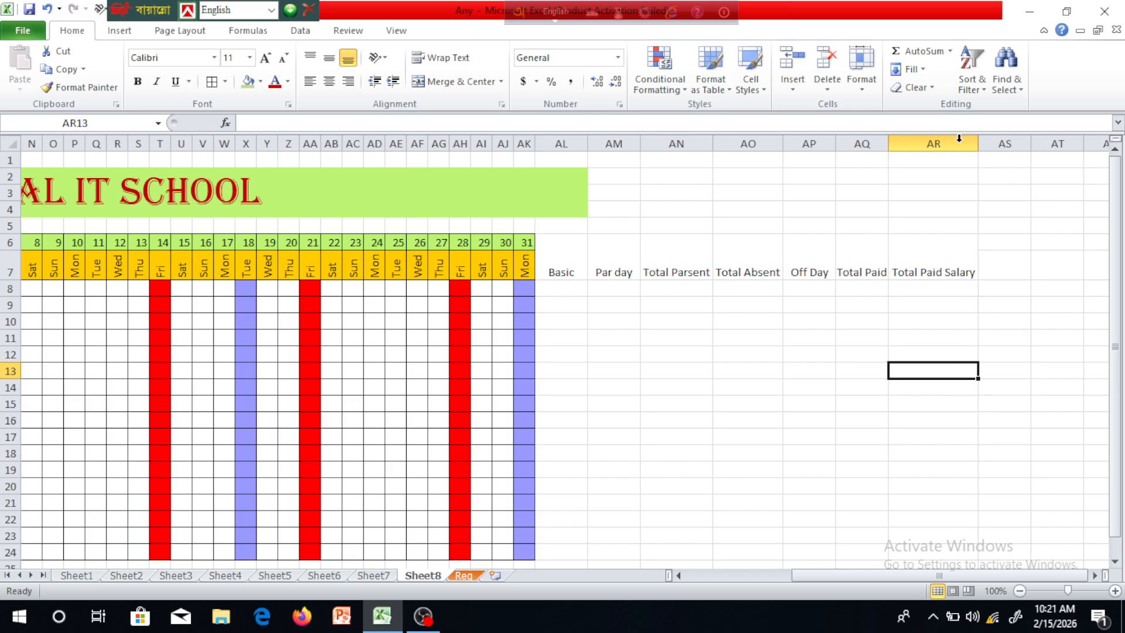
Merge and center AS6:AS7 and enter the heading "H-Rant".
click(1011, 244)
drag(1011, 243, 1010, 271)
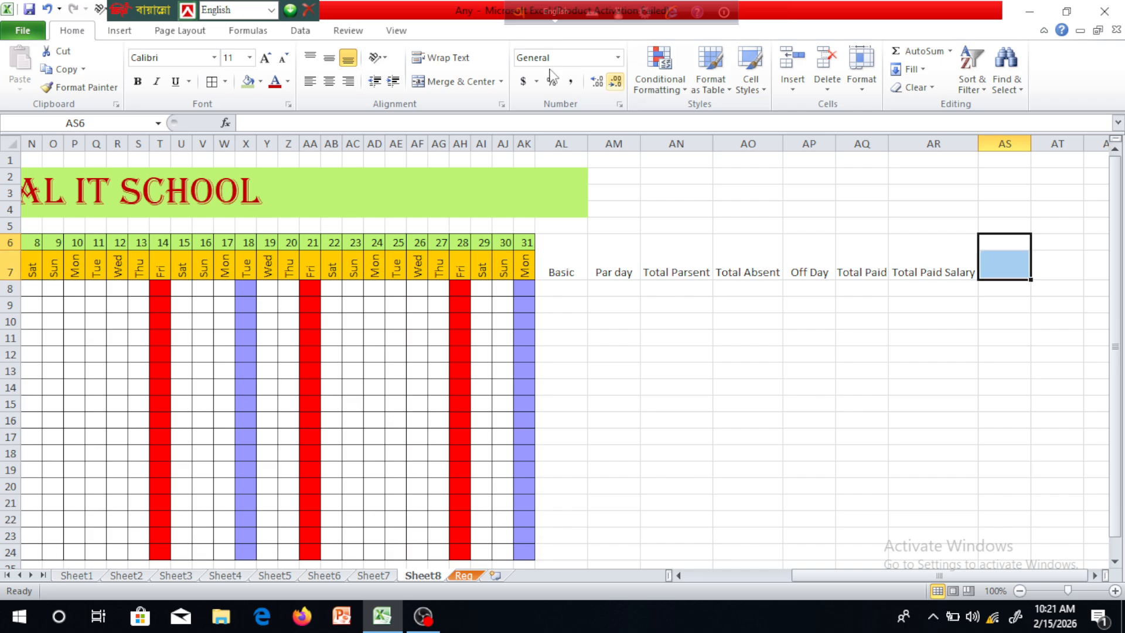
click(423, 81)
click(862, 370)
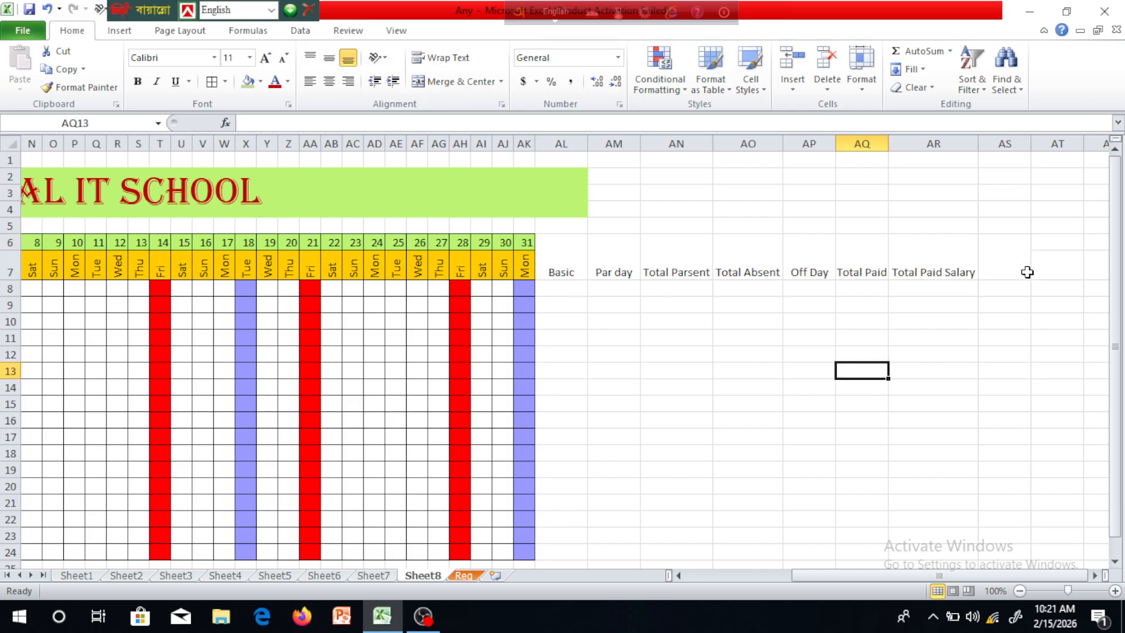
click(1013, 264)
text(H)
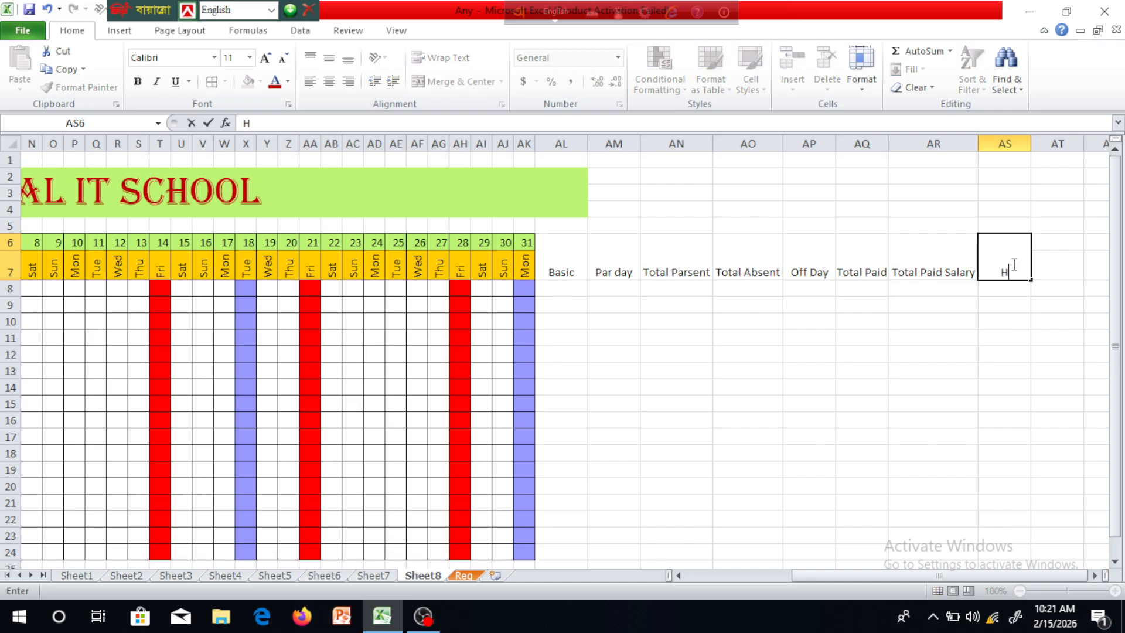
text(-Rant)
click(933, 354)
Merge and center AT6:AT7 and enter the heading "M-Cost".
drag(1058, 242, 1070, 266)
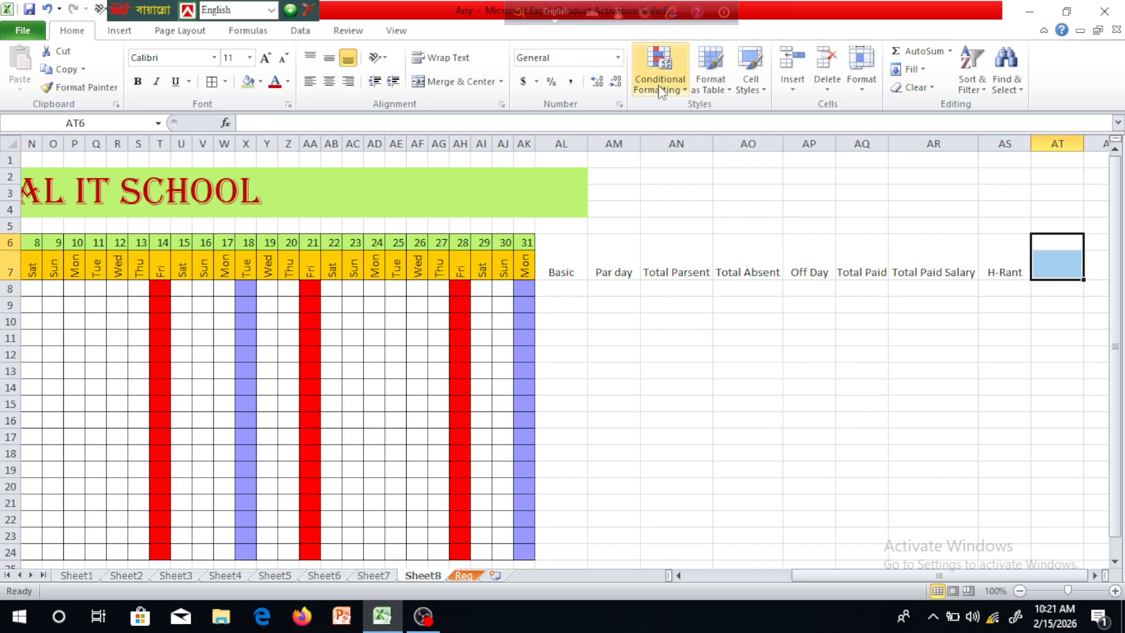
click(451, 81)
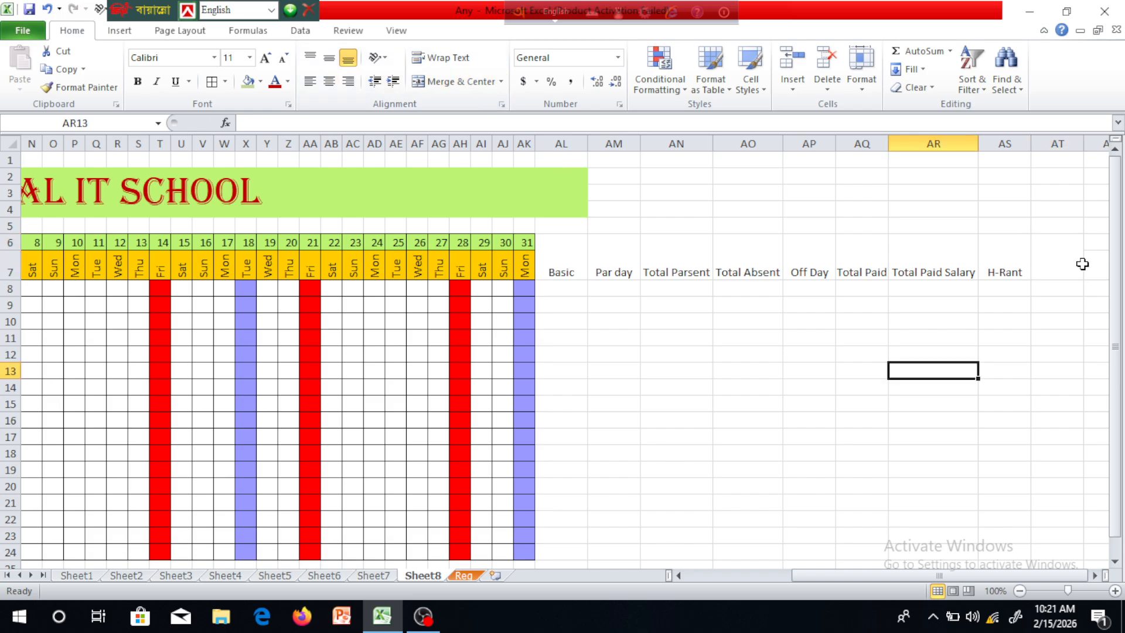
text(M-)
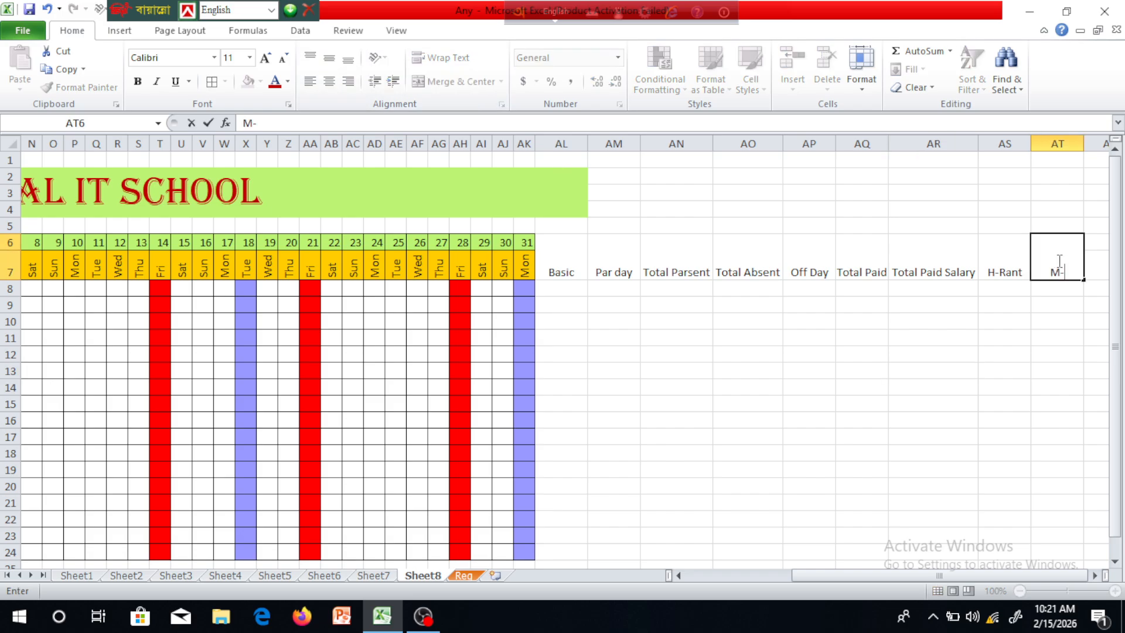
text(Cost)
click(1052, 387)
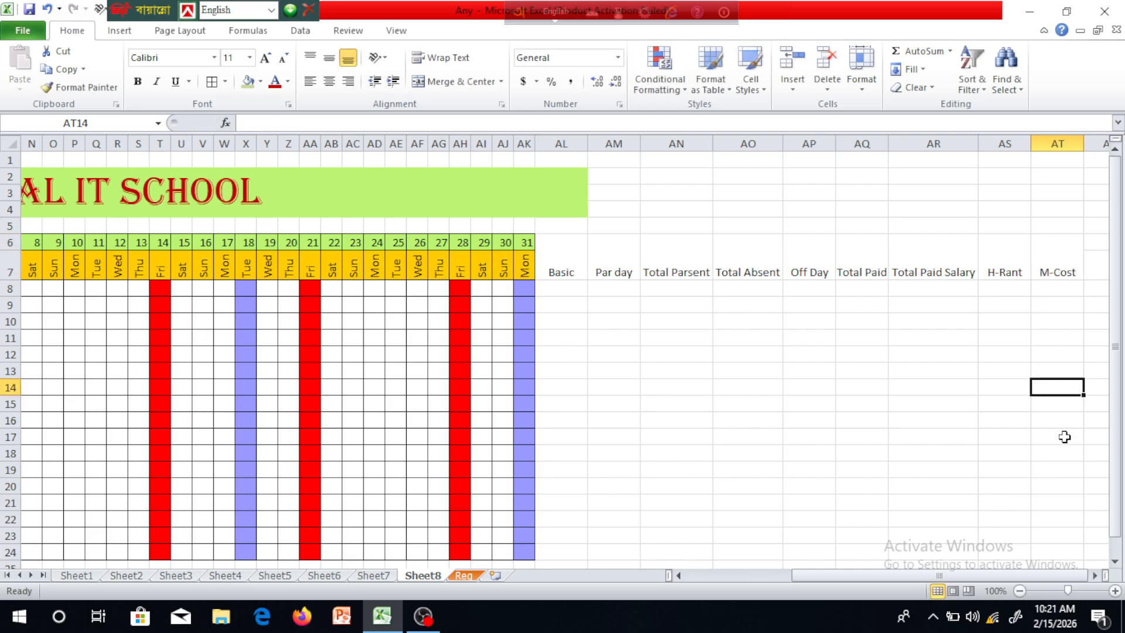
click(1095, 576)
scroll(1095, 576, right, 6)
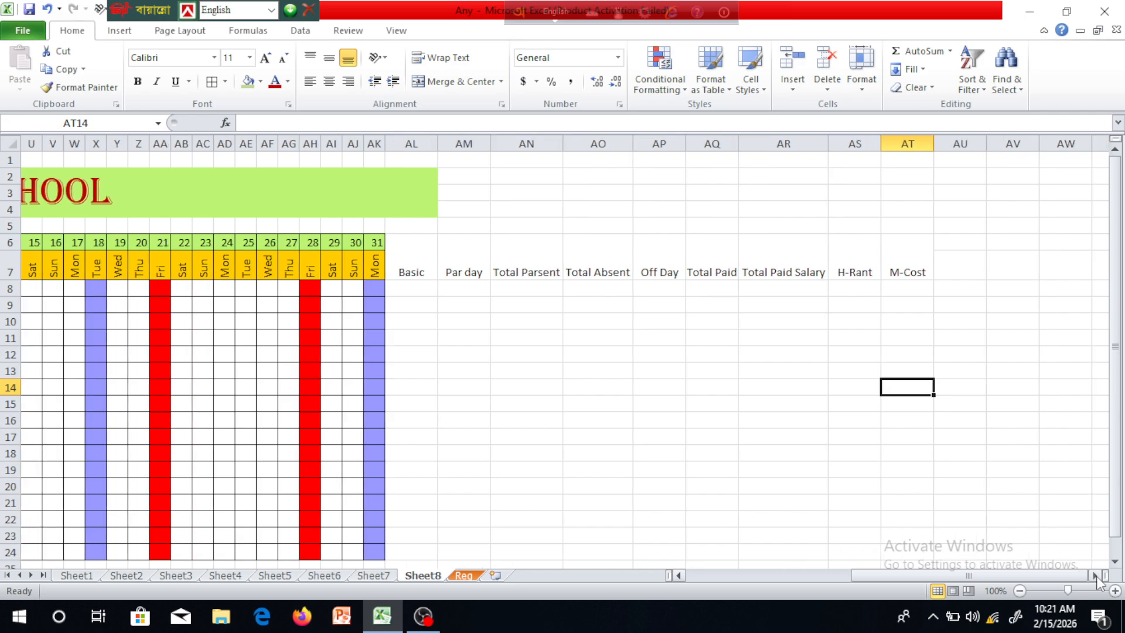
Merge and center AU6:AU7 and enter the heading "Gross".
click(994, 438)
drag(961, 244, 962, 263)
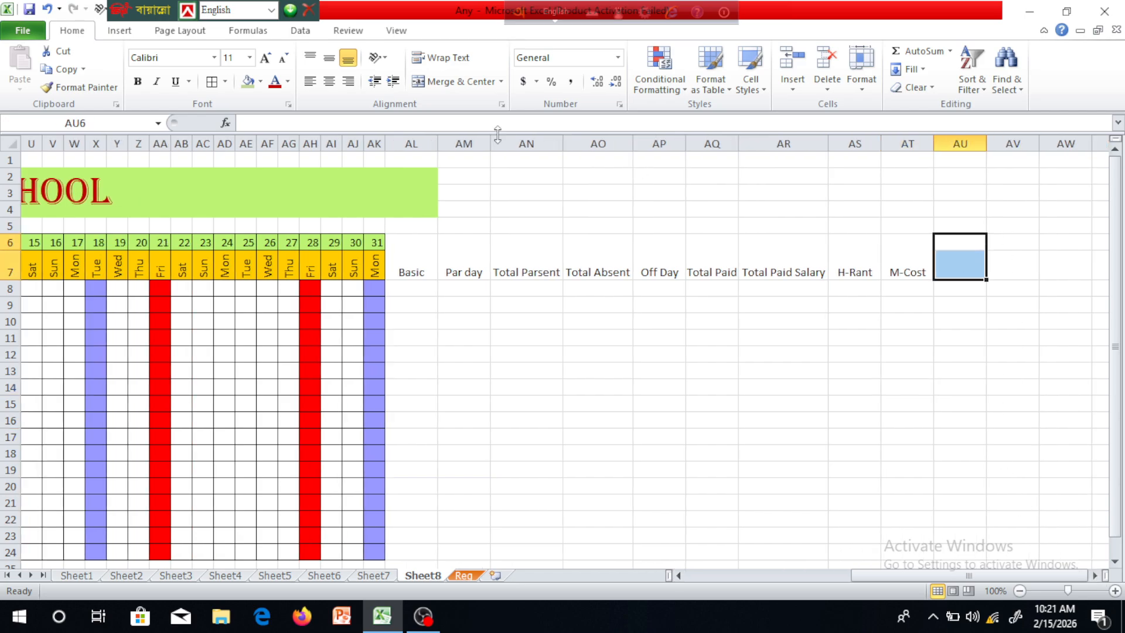
click(460, 82)
click(959, 436)
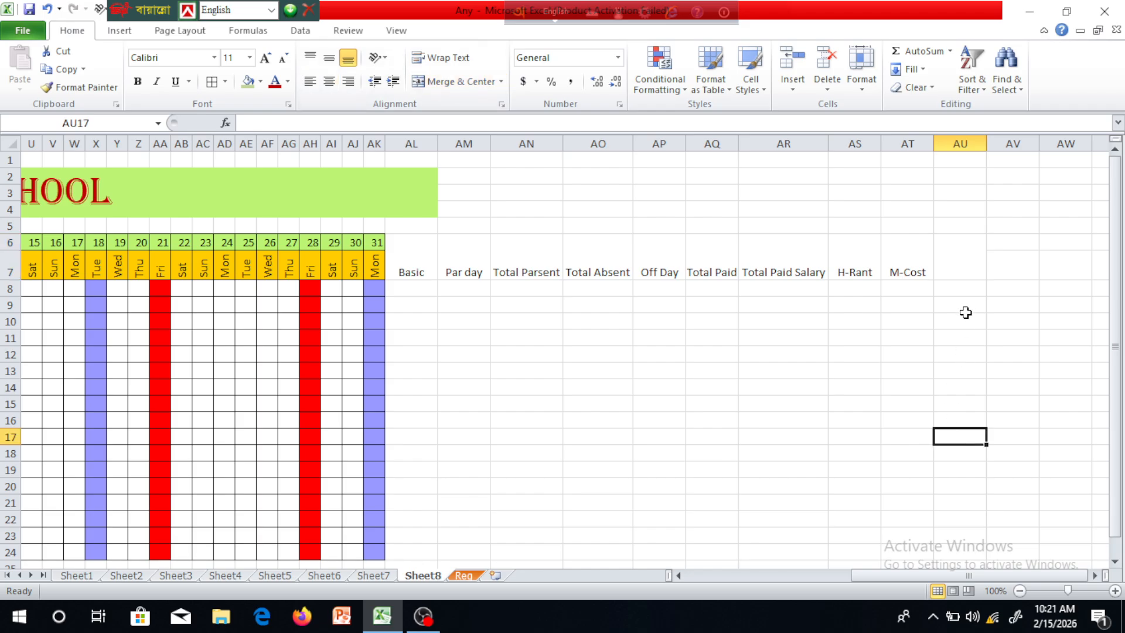
click(960, 267)
text(G)
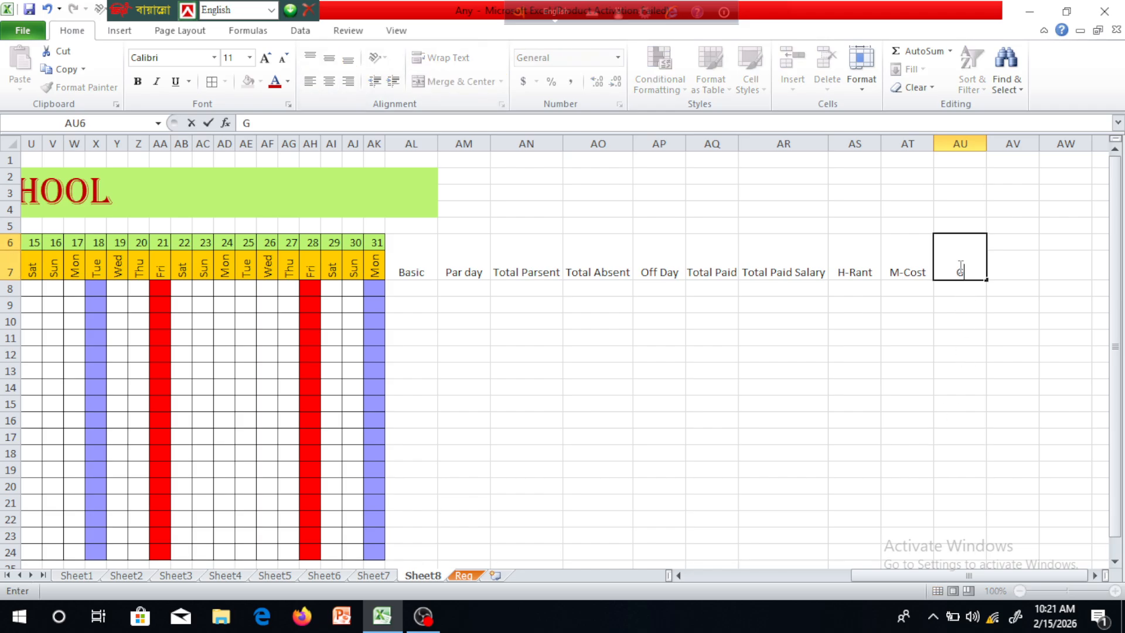
text(ross)
click(1021, 371)
Merge and center AV6:AV7 and enter the heading "PF".
drag(1022, 247, 1025, 263)
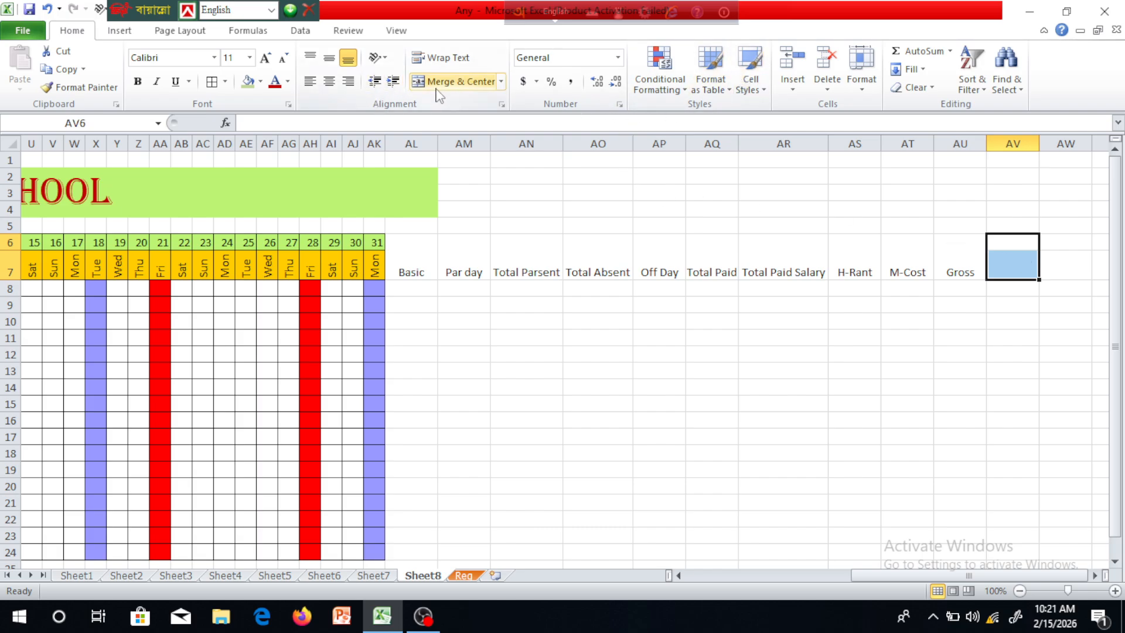
click(454, 81)
click(823, 331)
click(1005, 269)
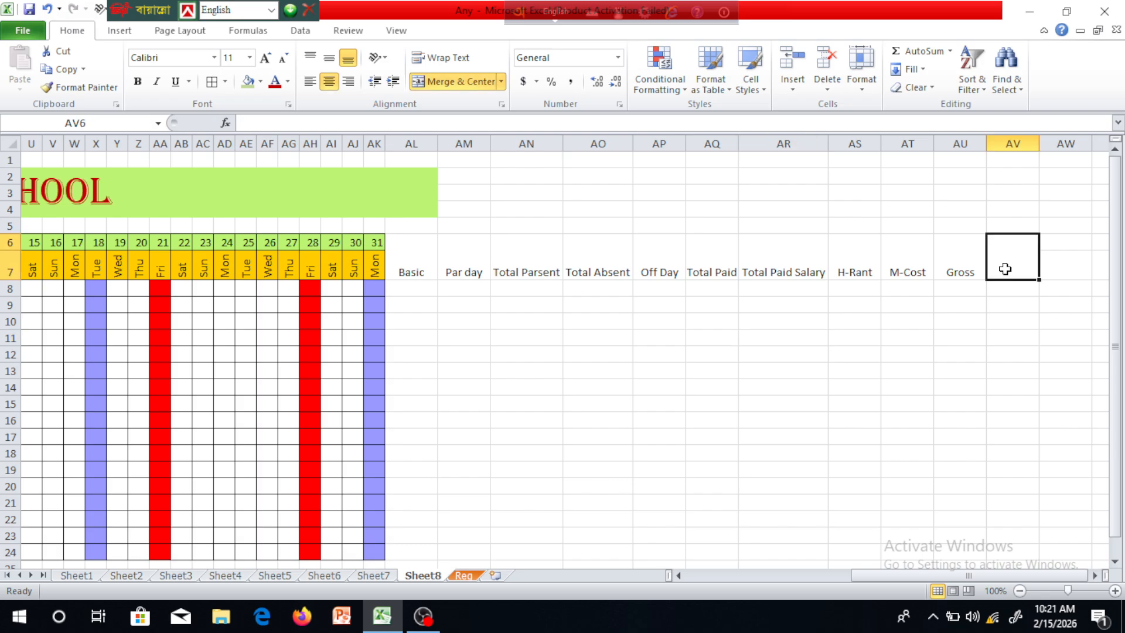
text(PF)
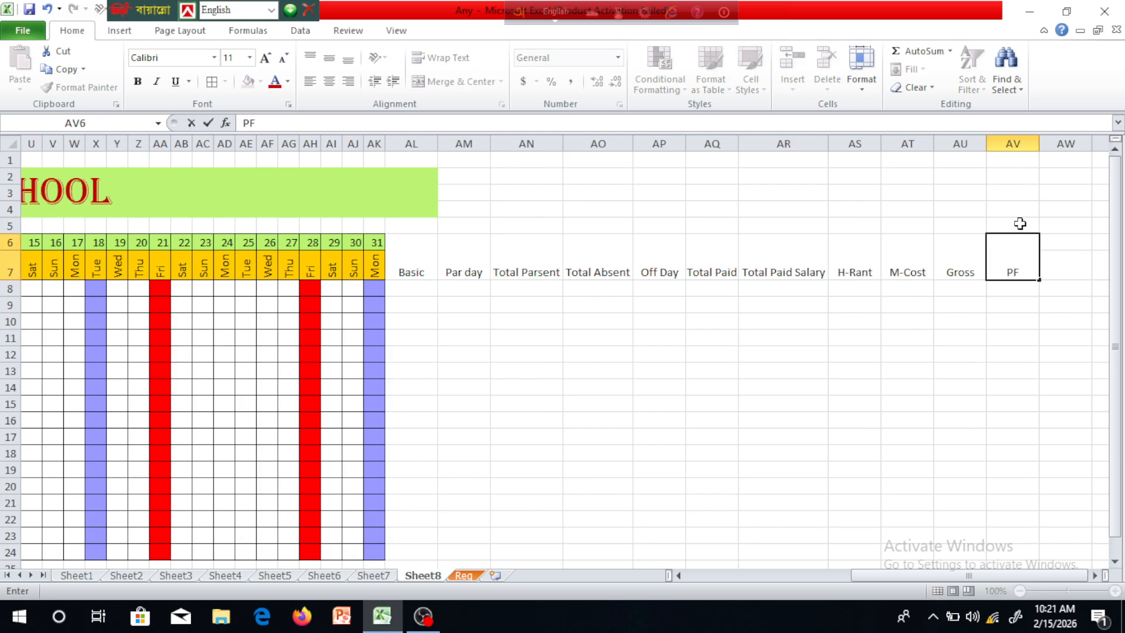
click(1002, 336)
Merge and center AW6:AW7 and enter the heading "In Hand Cash".
drag(1058, 246, 1067, 259)
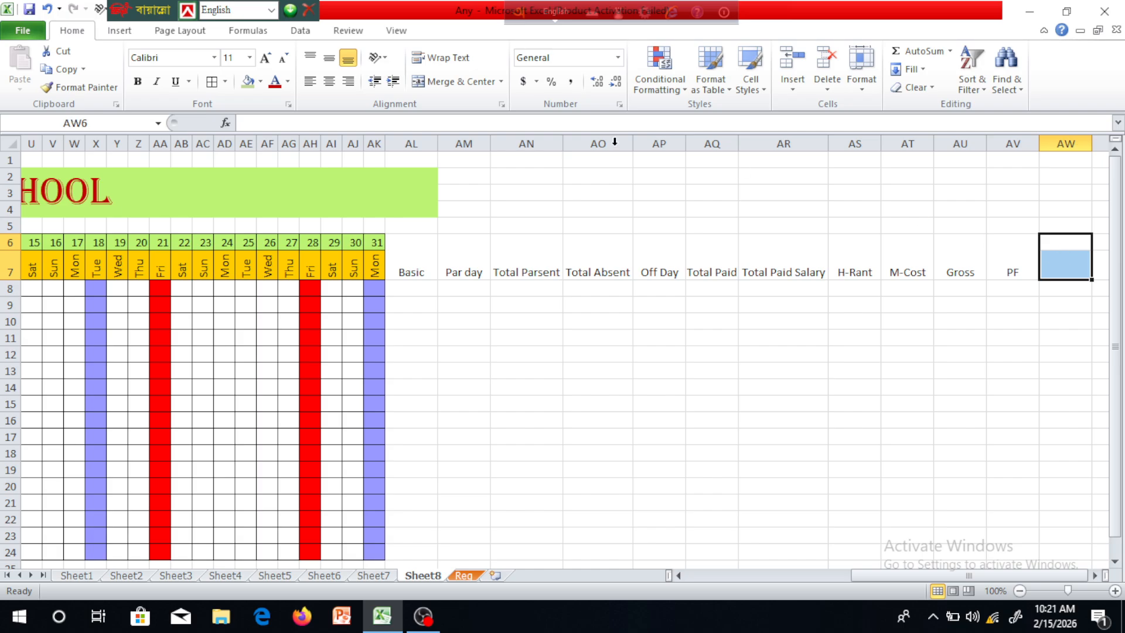
click(463, 82)
click(958, 401)
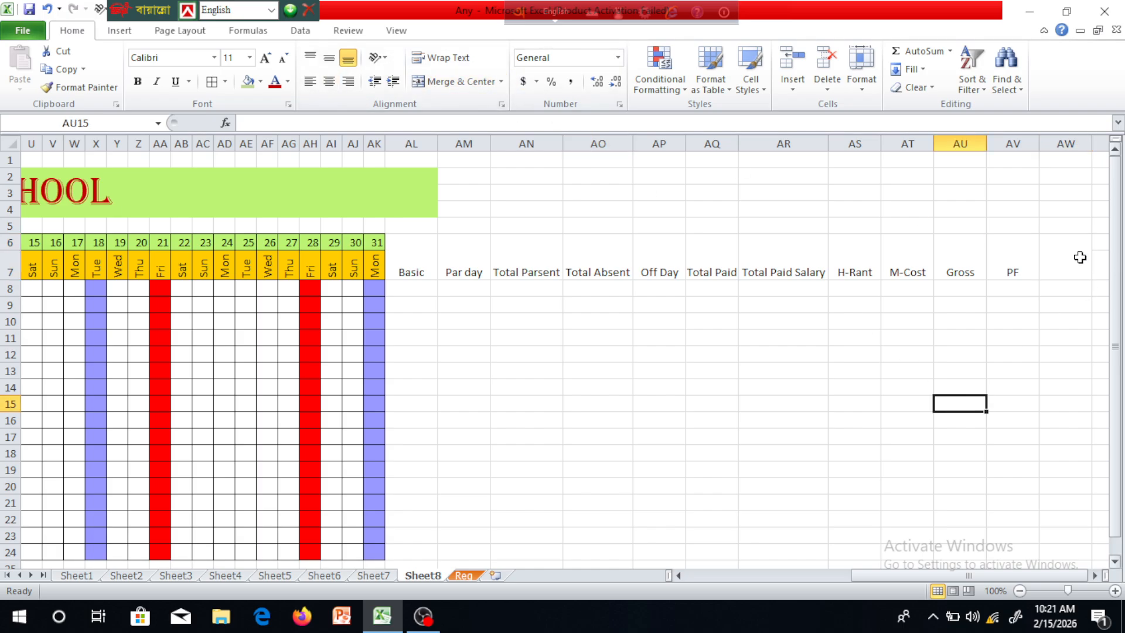
click(1077, 256)
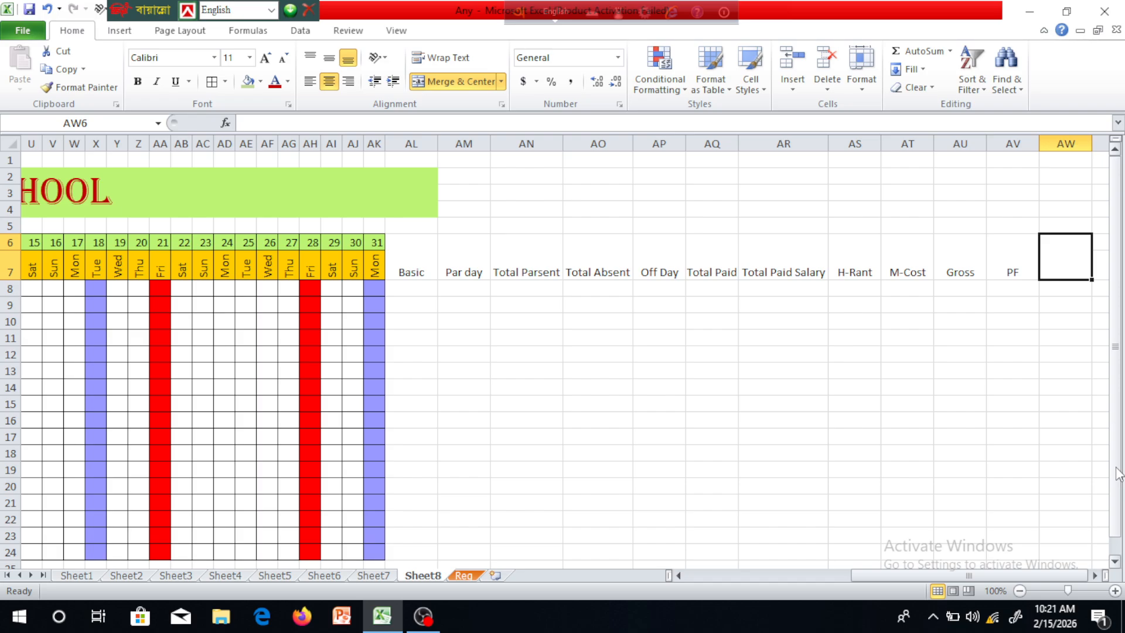
text(In)
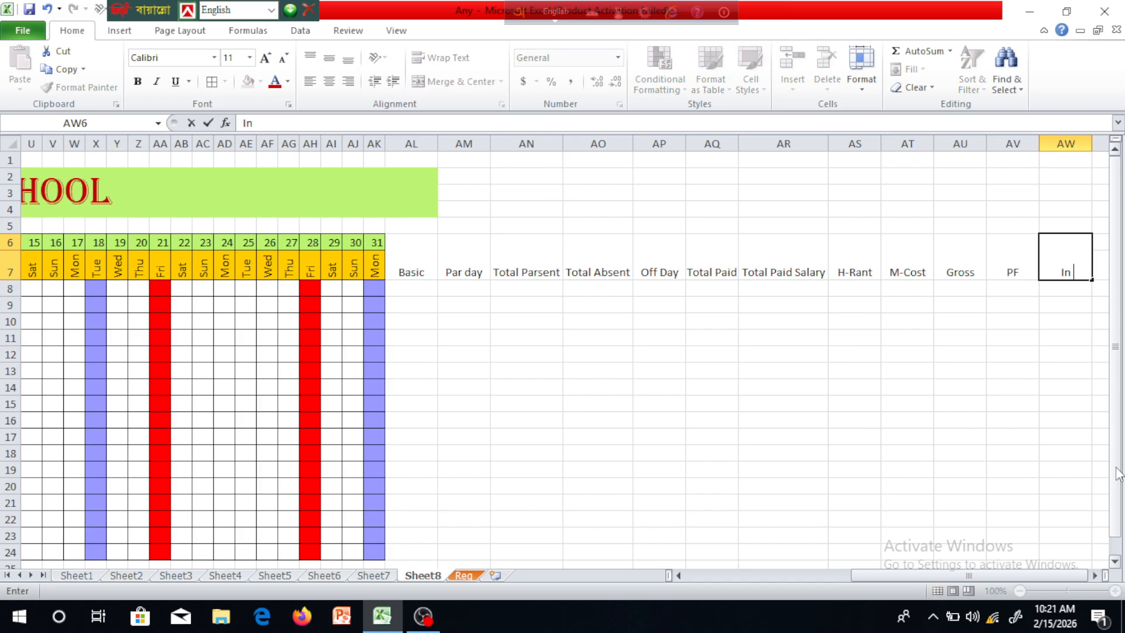
text( Hand C)
text(ash)
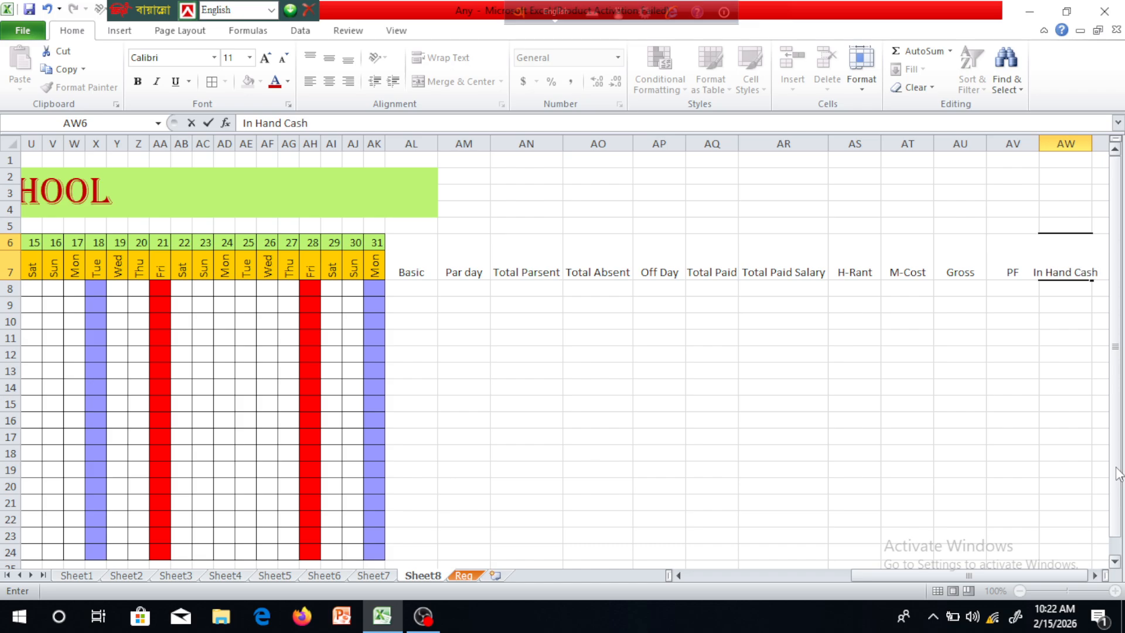
click(1030, 438)
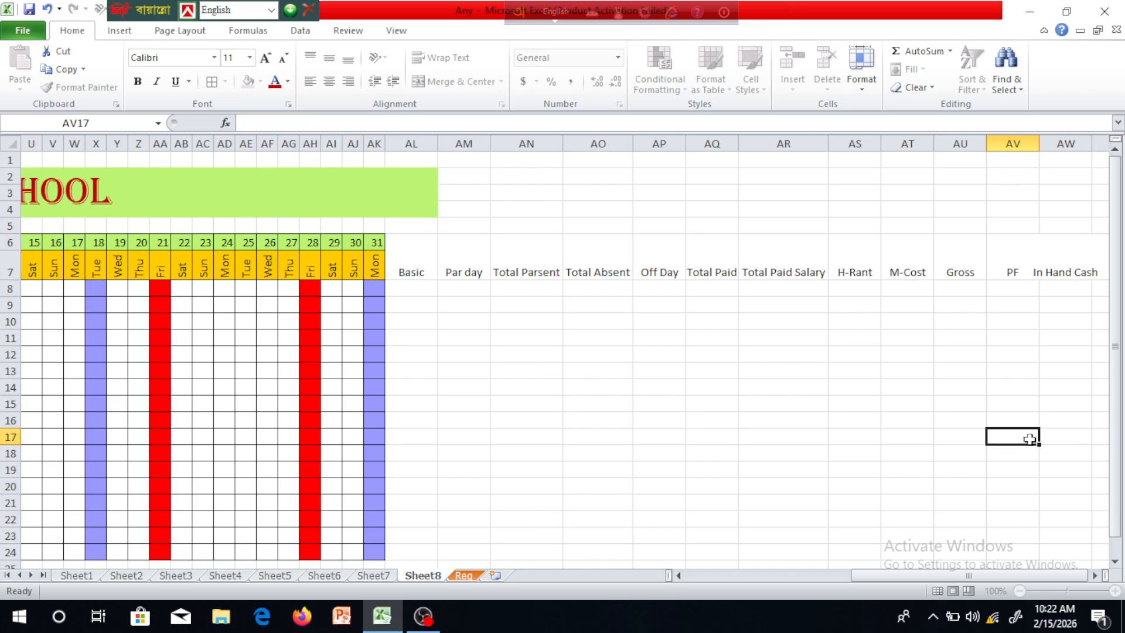
Merge and center AX6:AX7 and enter the heading "Sin".
click(1095, 576)
click(1095, 575)
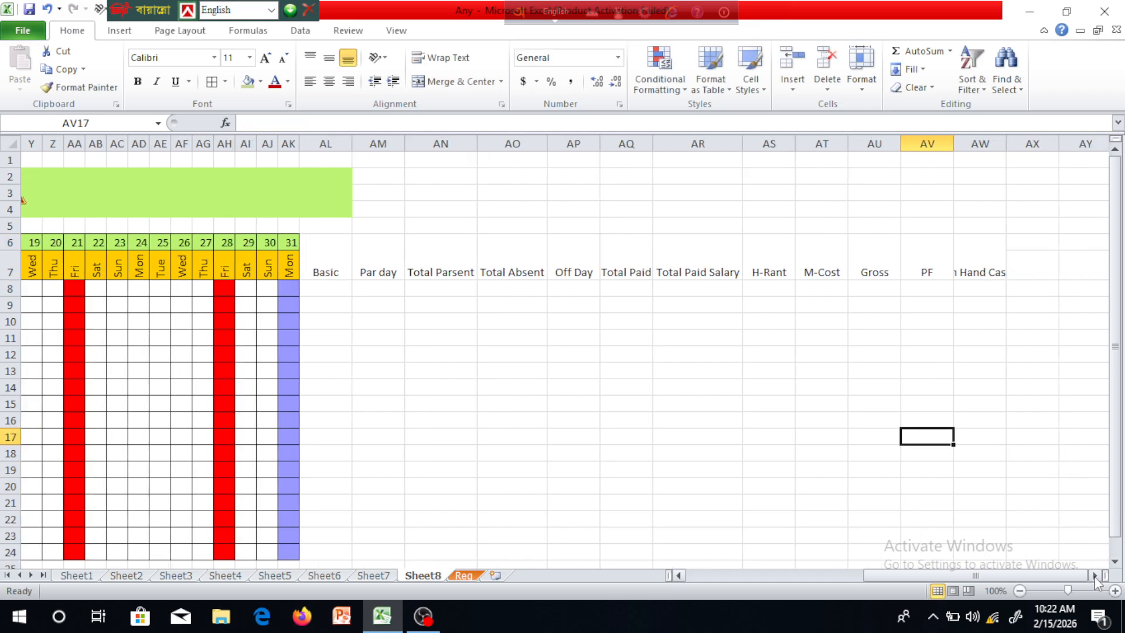
click(1095, 576)
click(1027, 305)
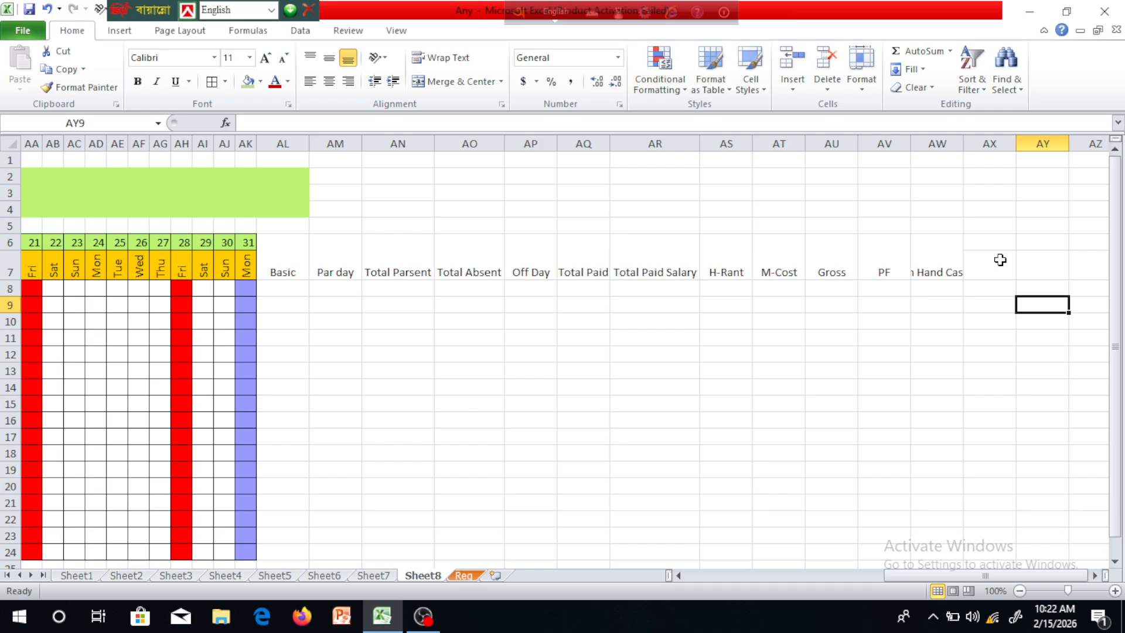
drag(999, 242, 999, 263)
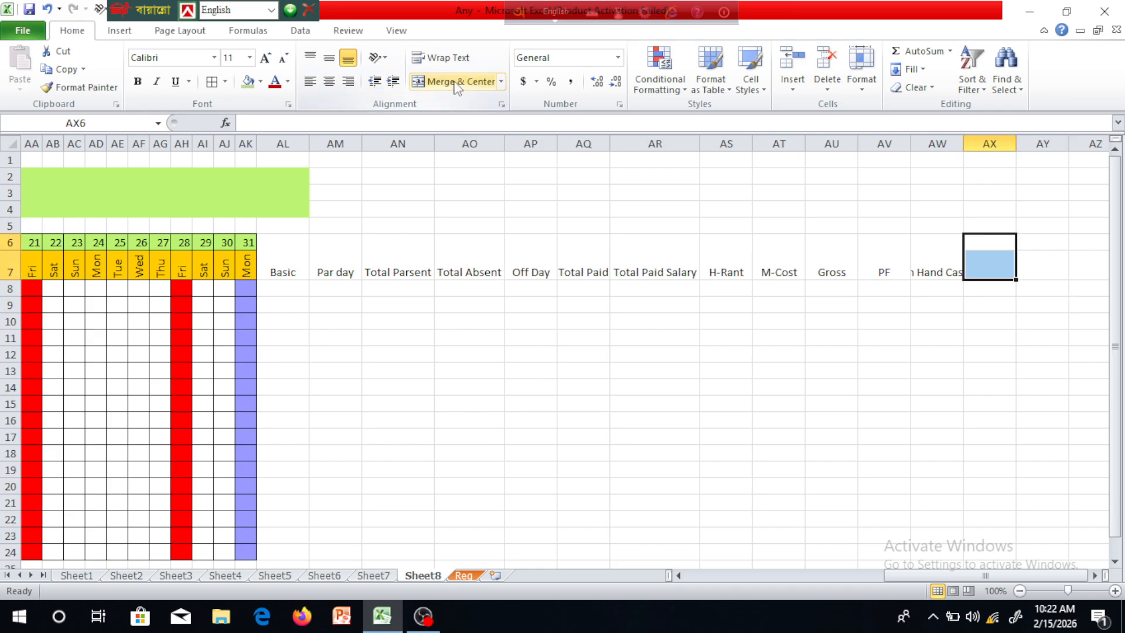
click(457, 82)
click(726, 404)
click(983, 258)
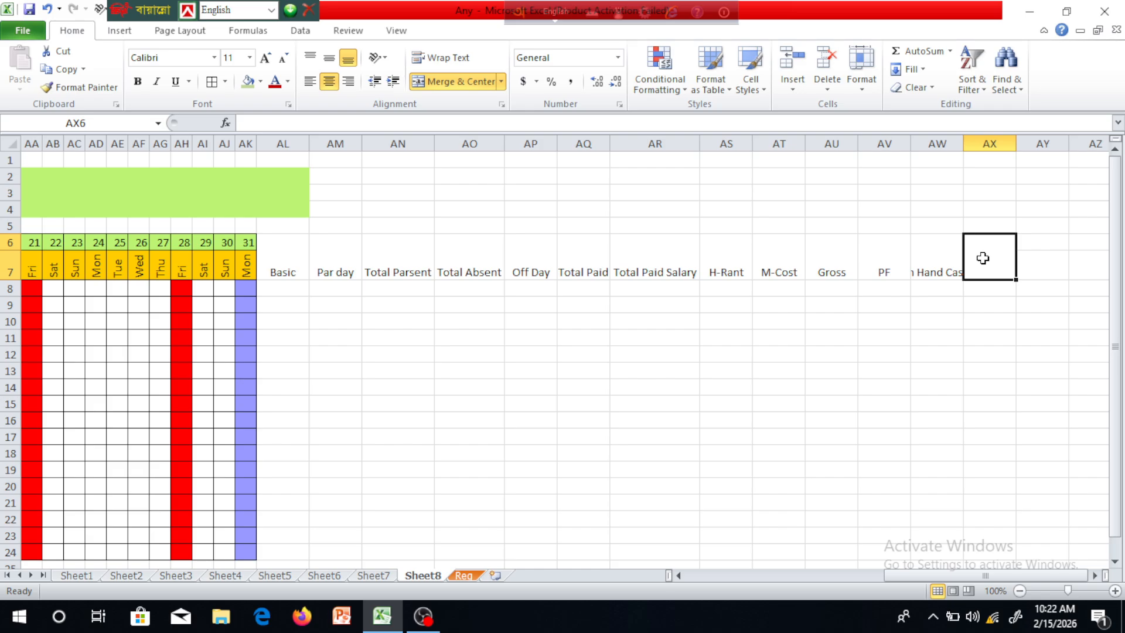
text(Si)
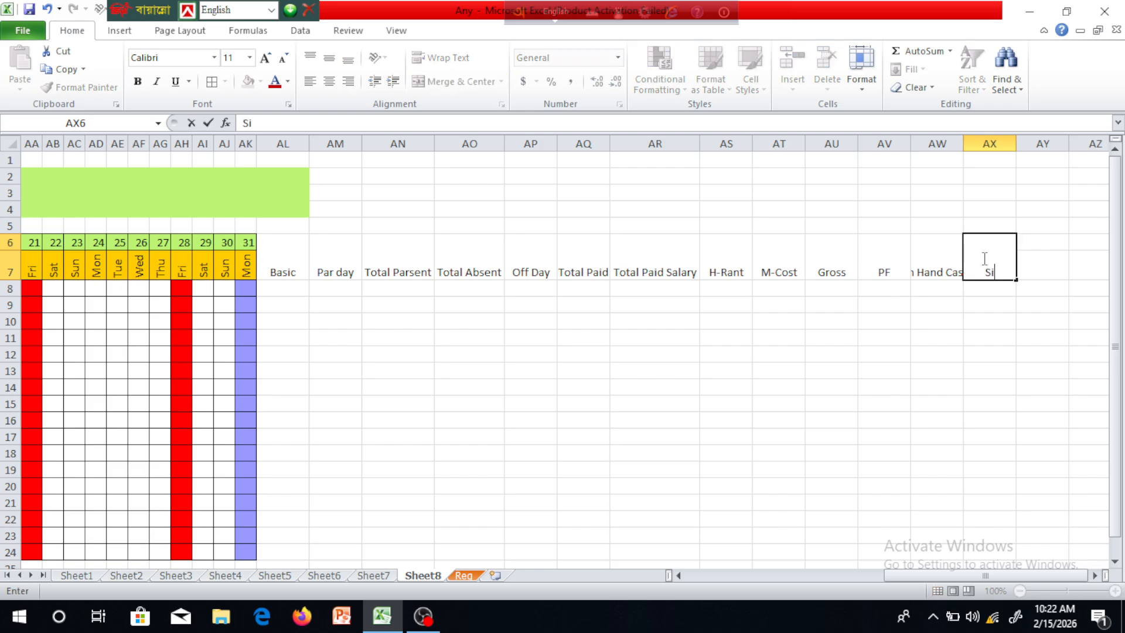
text(n)
click(844, 452)
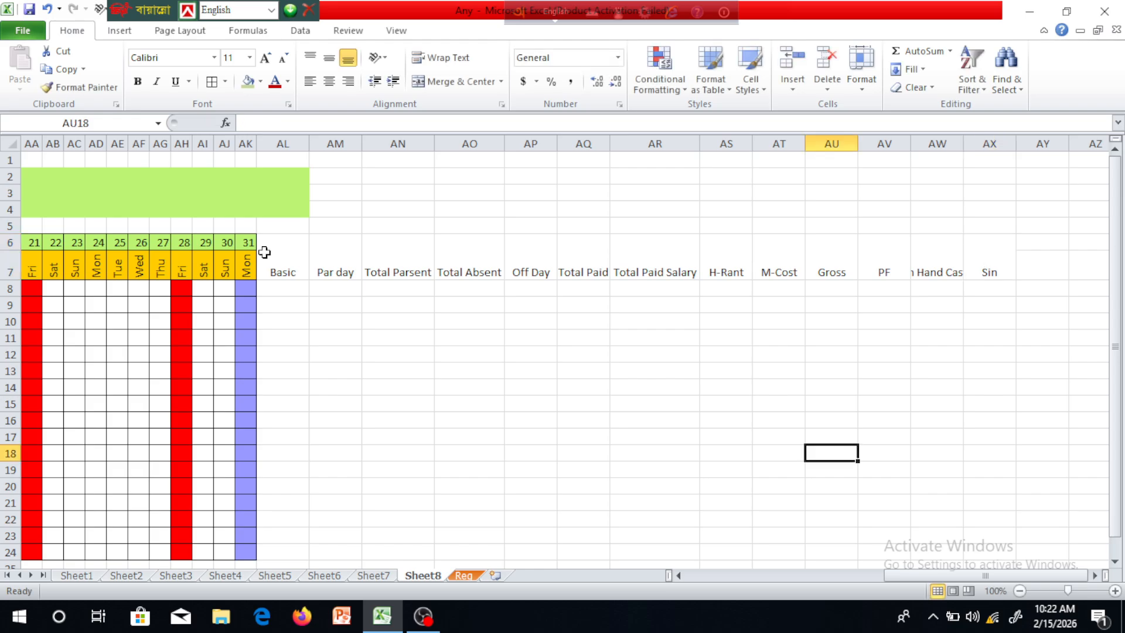
drag(276, 253, 888, 290)
click(937, 420)
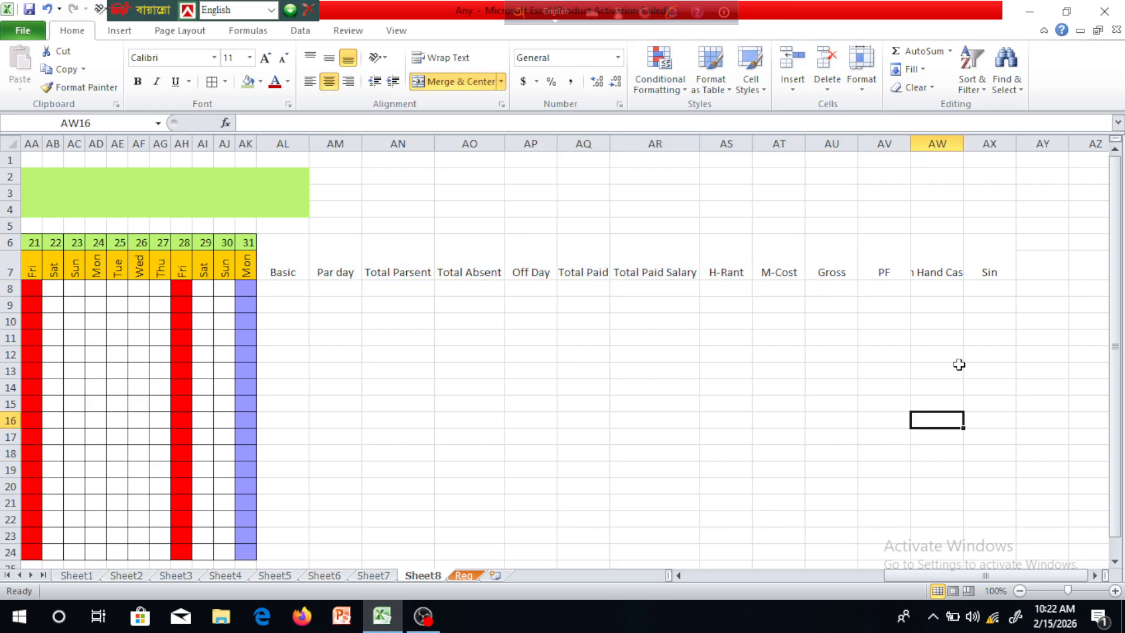
drag(1017, 145, 1077, 144)
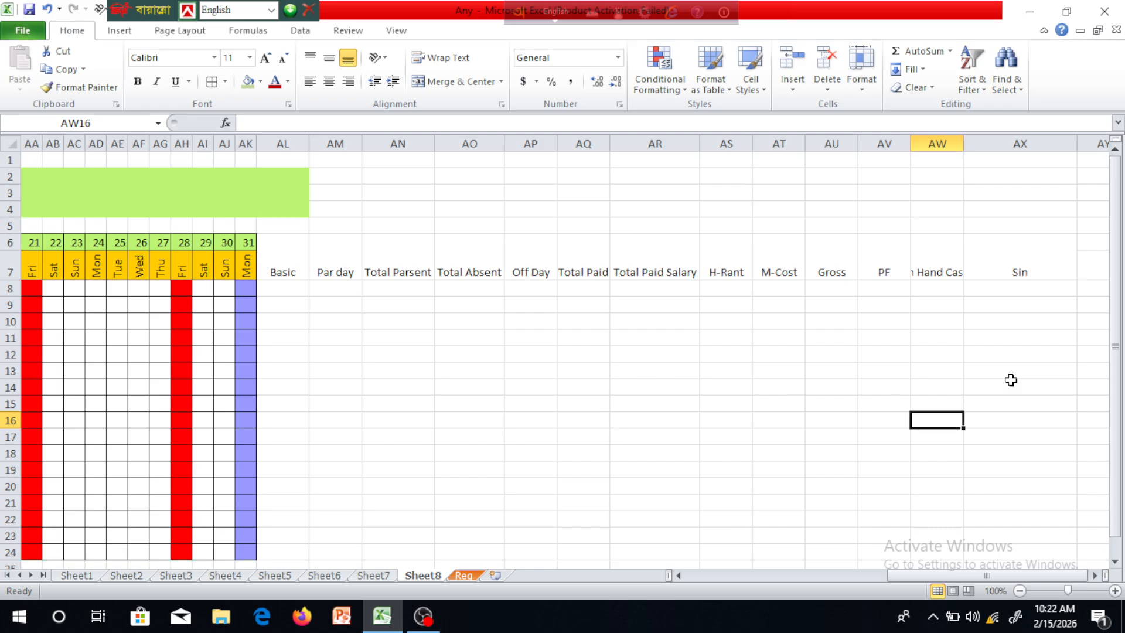
key(ctrl+z)
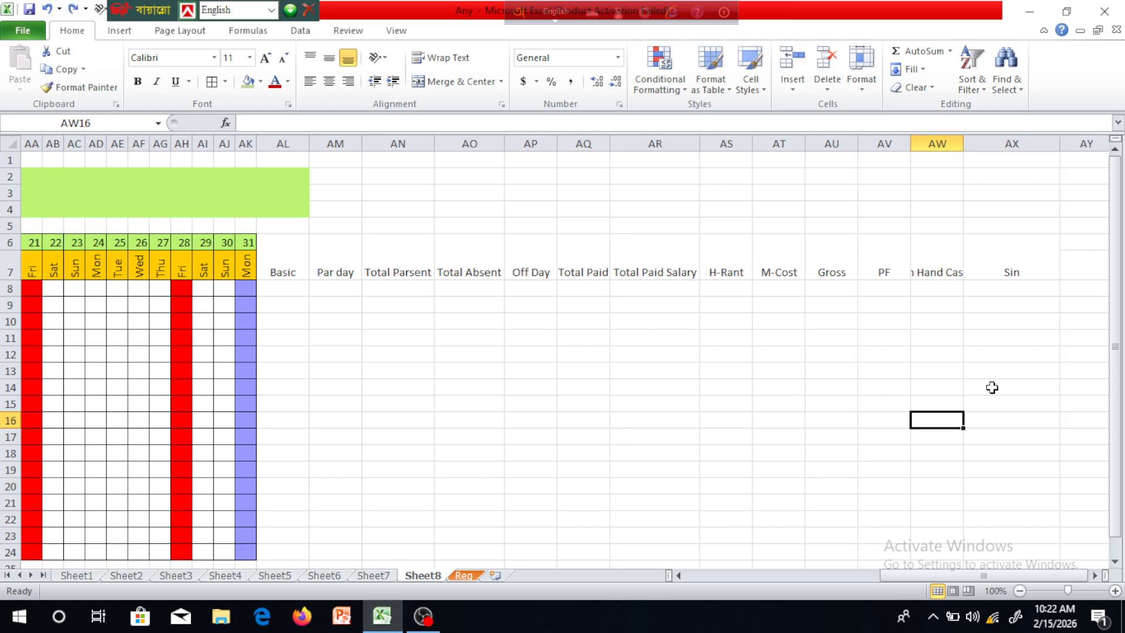
key(ctrl+z)
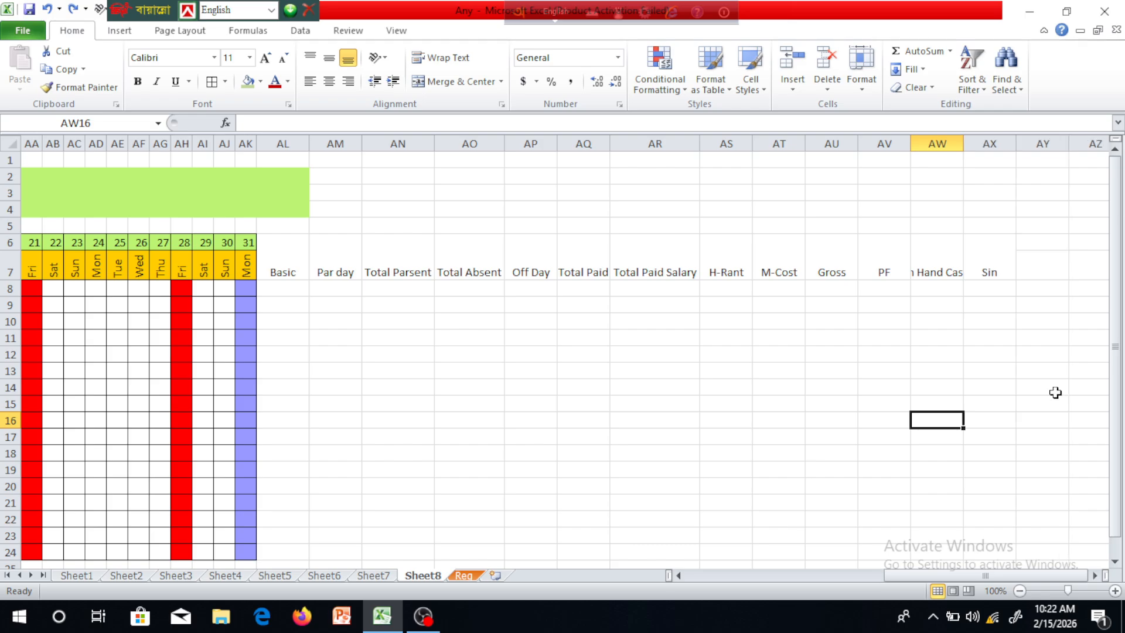
Extend the "Sin" heading across two columns by unmerging it and merging and centering AX6:AY7.
drag(991, 258, 1028, 250)
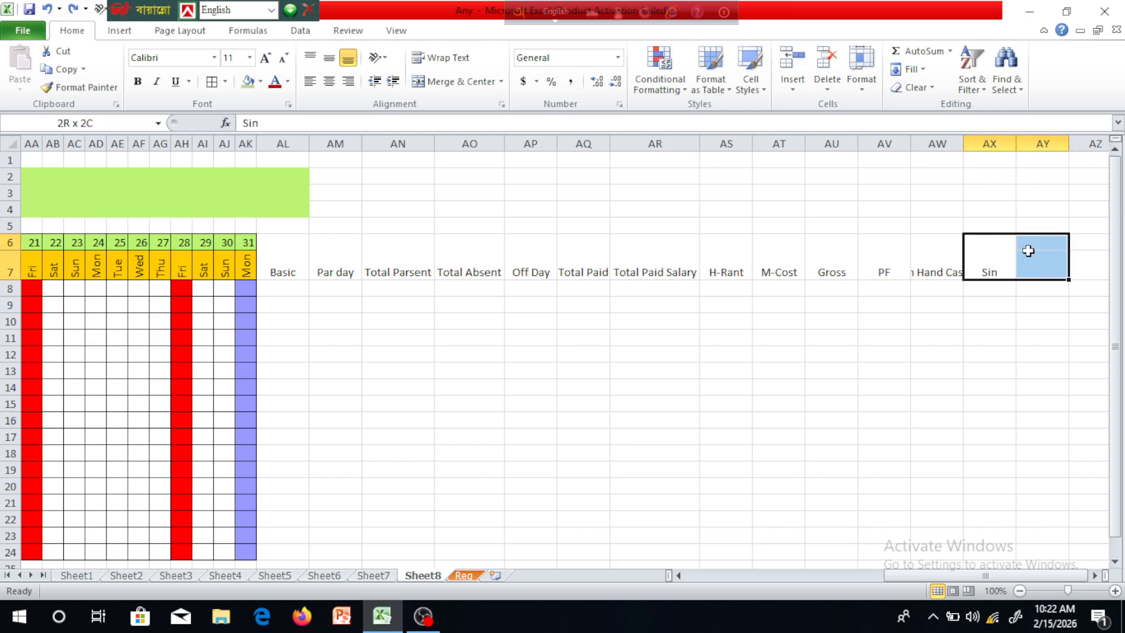
click(462, 81)
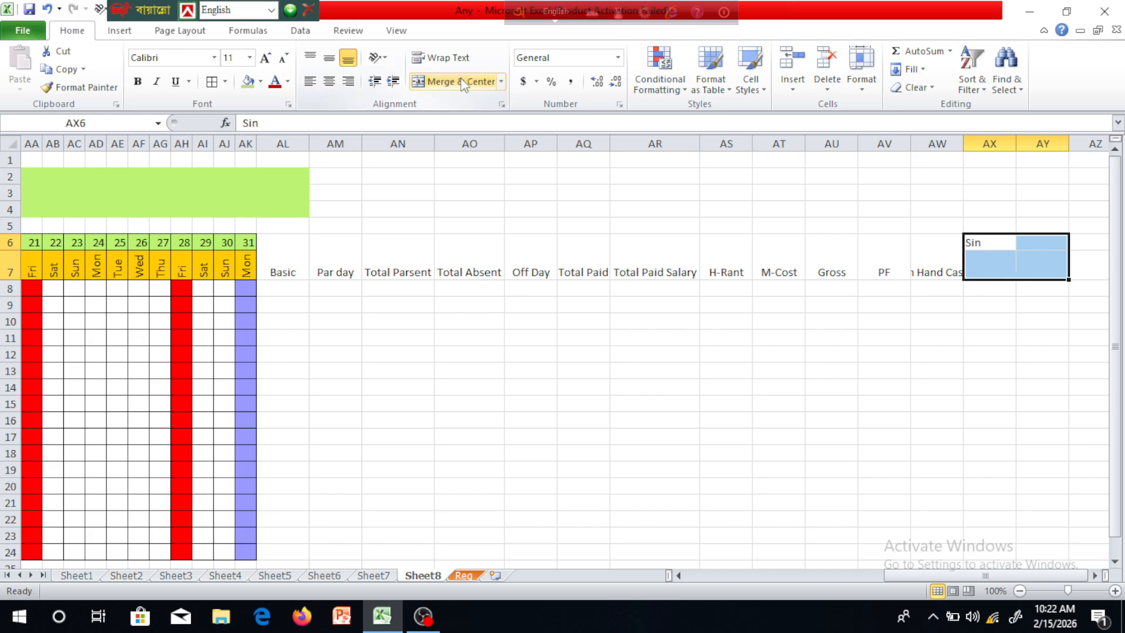
click(461, 82)
click(938, 453)
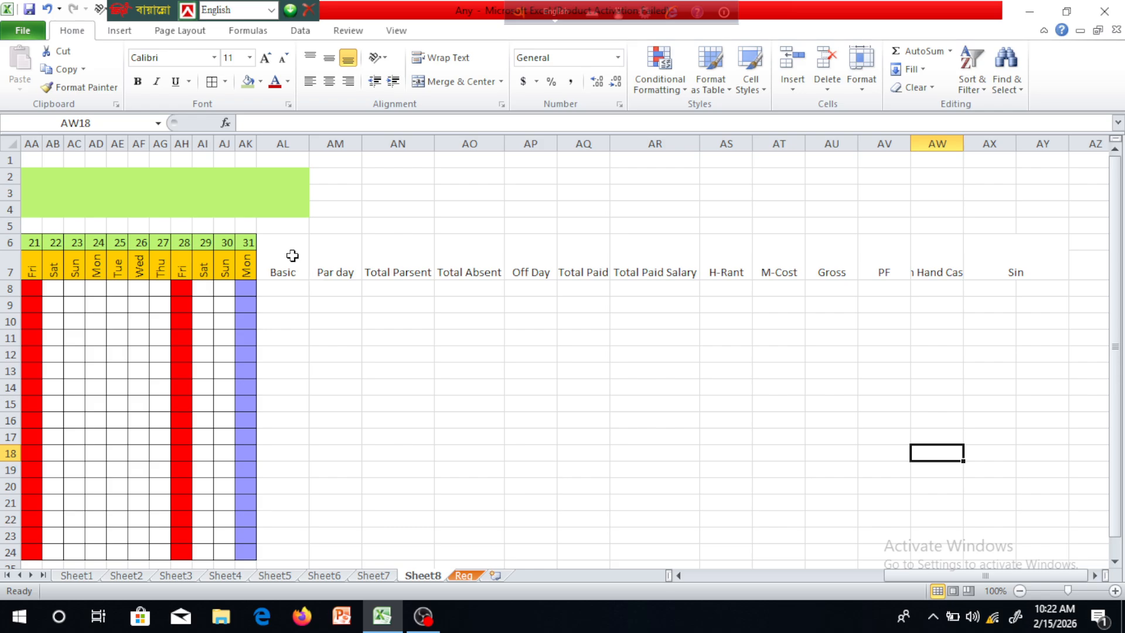
Apply all borders to the salary headings in AL6:AY7 and align their text vertically to the middle.
drag(937, 258, 1043, 264)
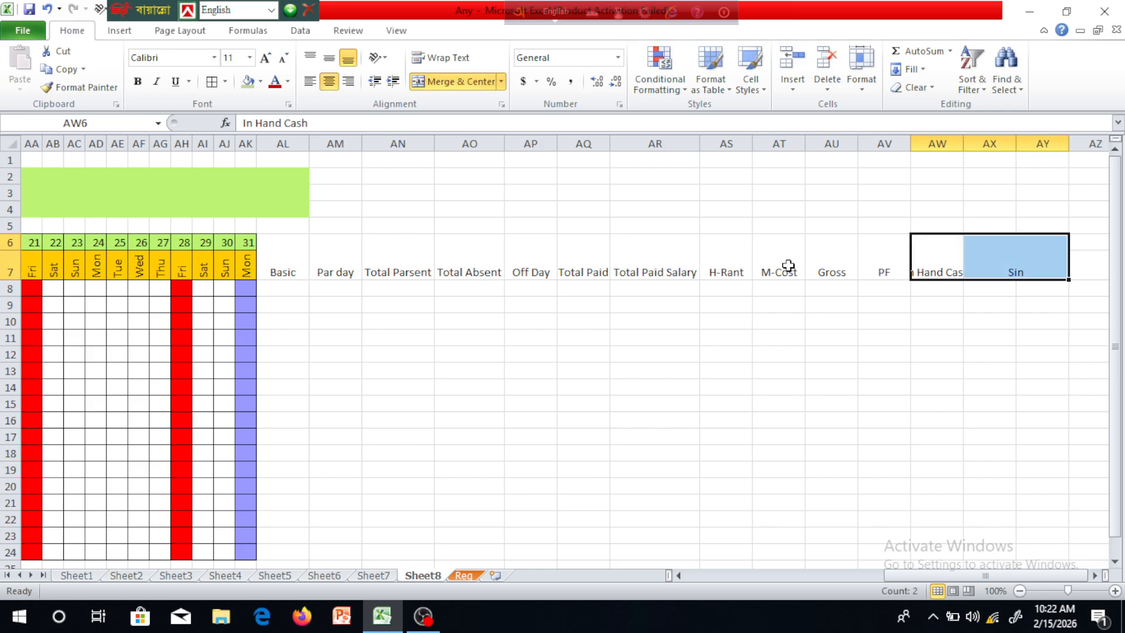
drag(283, 258, 1015, 252)
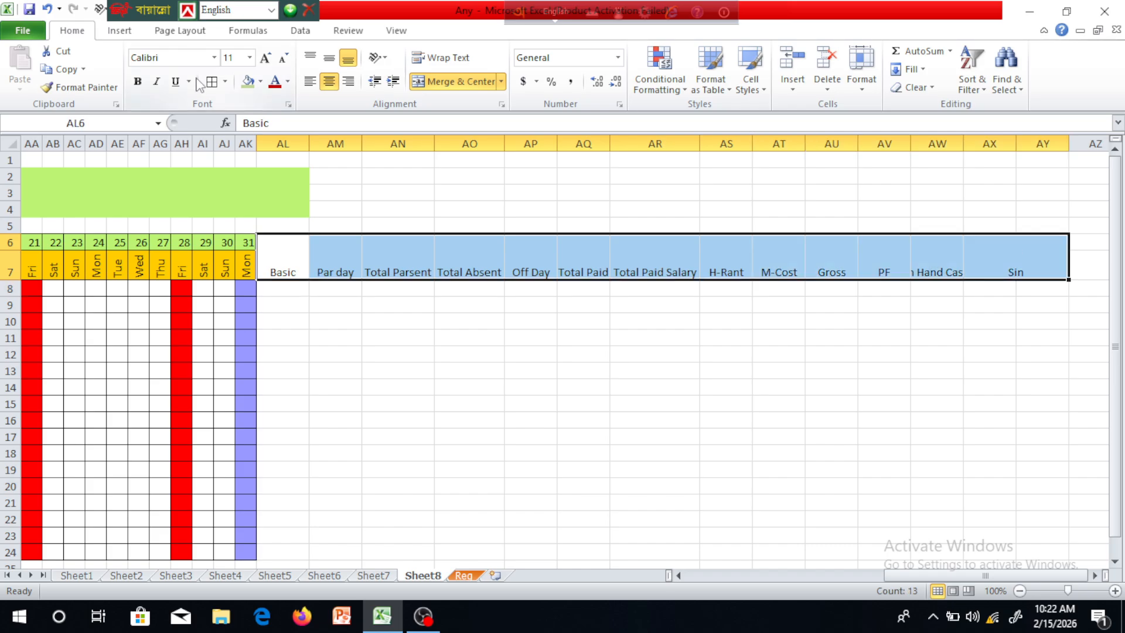
click(211, 82)
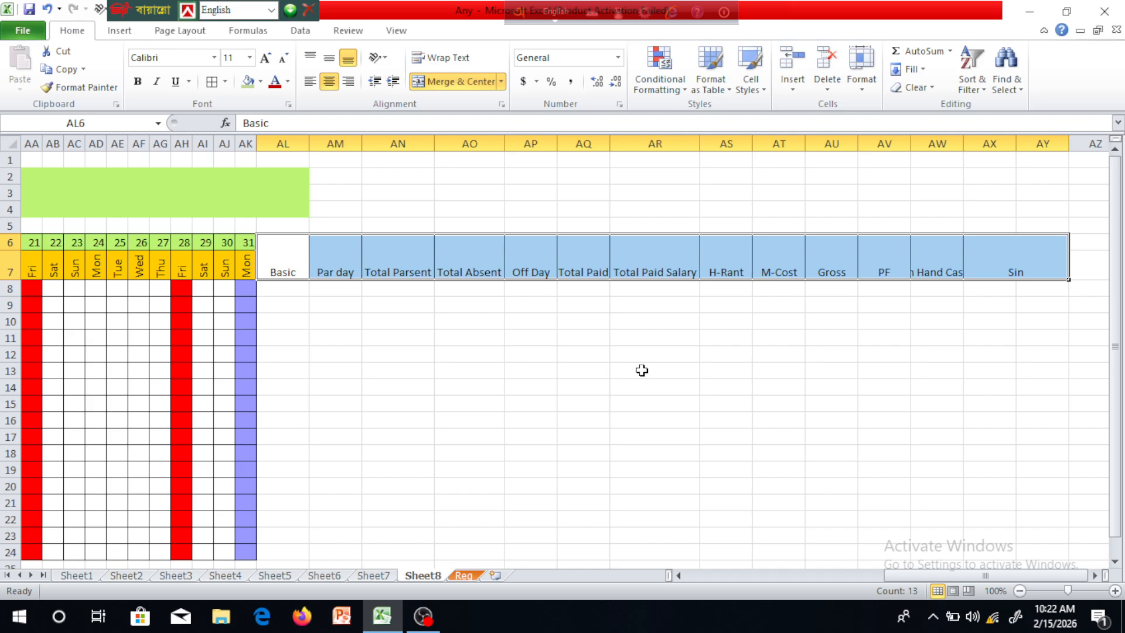
click(329, 59)
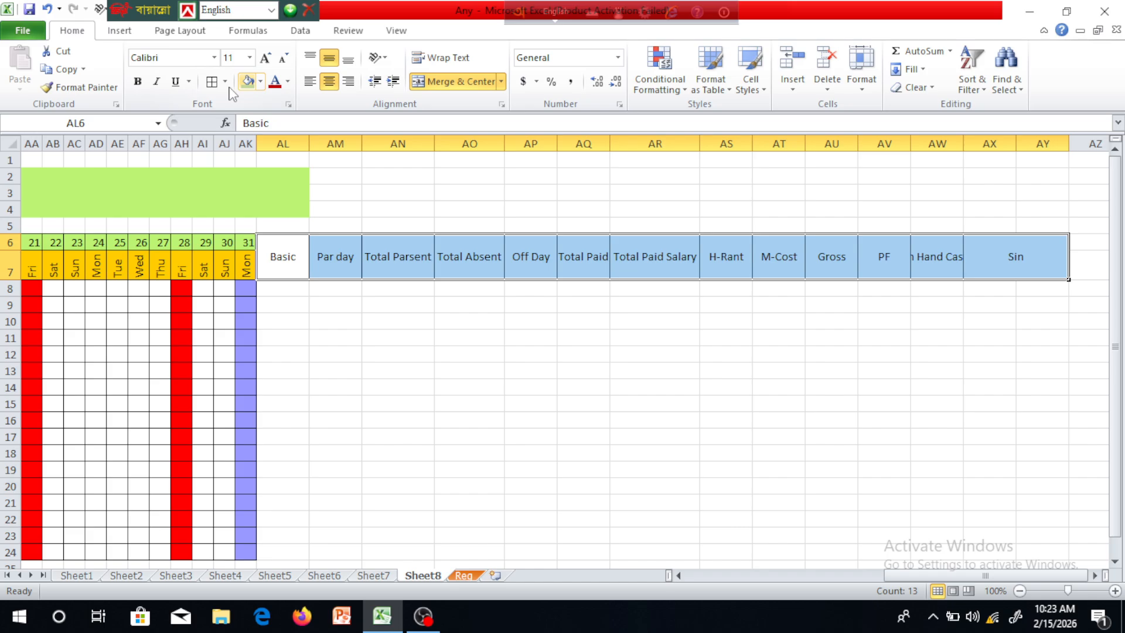
Fill the salary headings in AL6:AY7 with light orange.
click(260, 82)
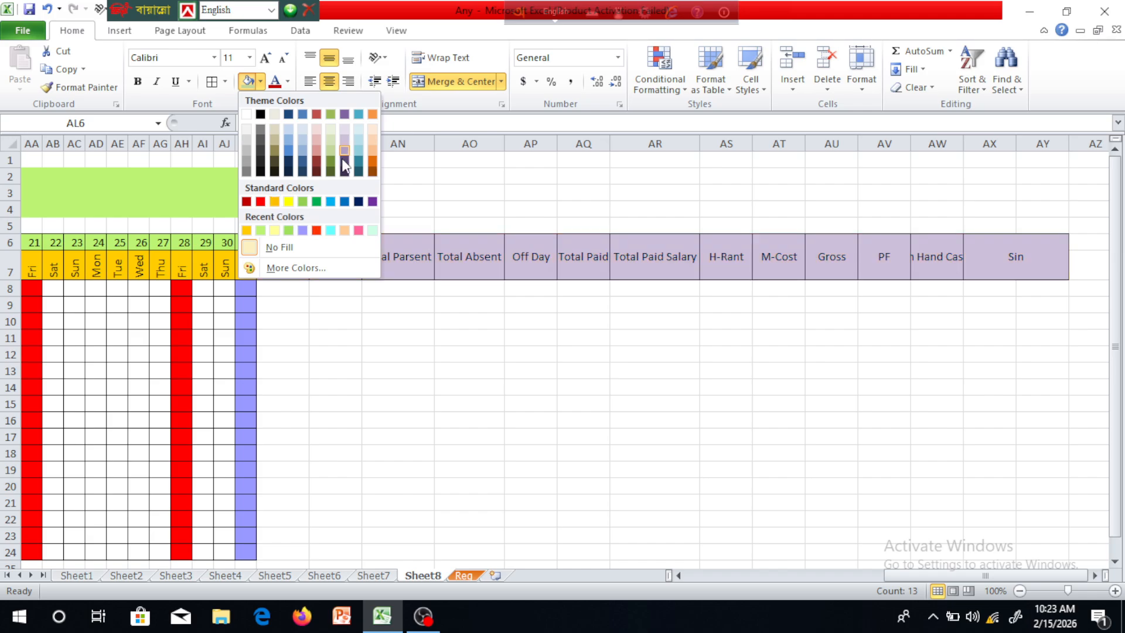
click(373, 149)
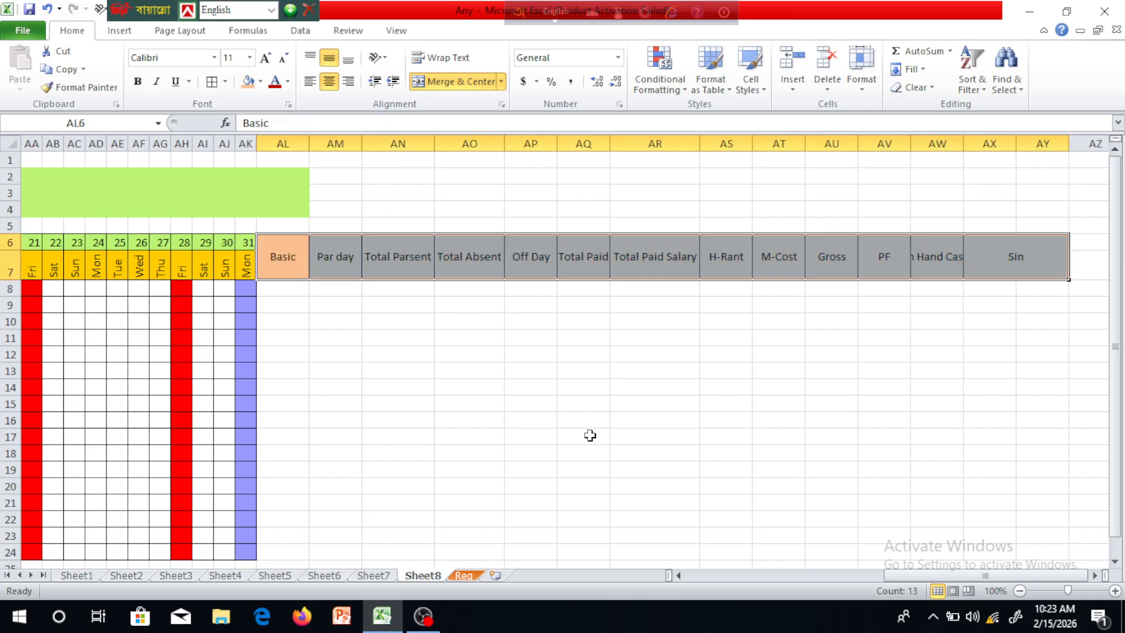
click(589, 436)
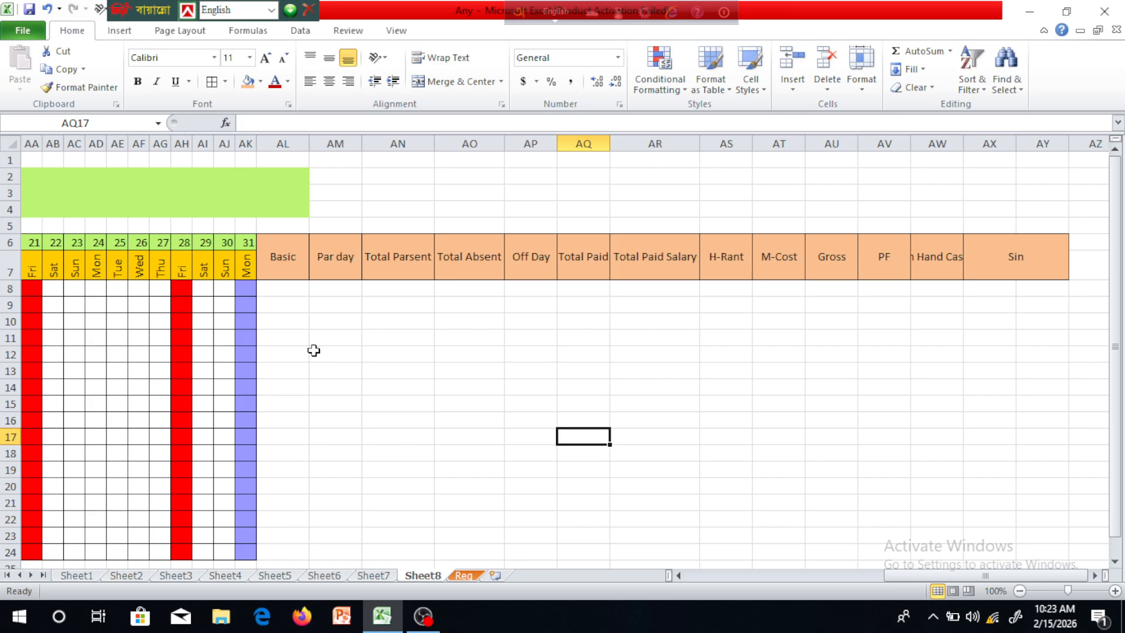
Apply all borders to the empty salary cells in AL8:AY24.
drag(283, 288, 1043, 547)
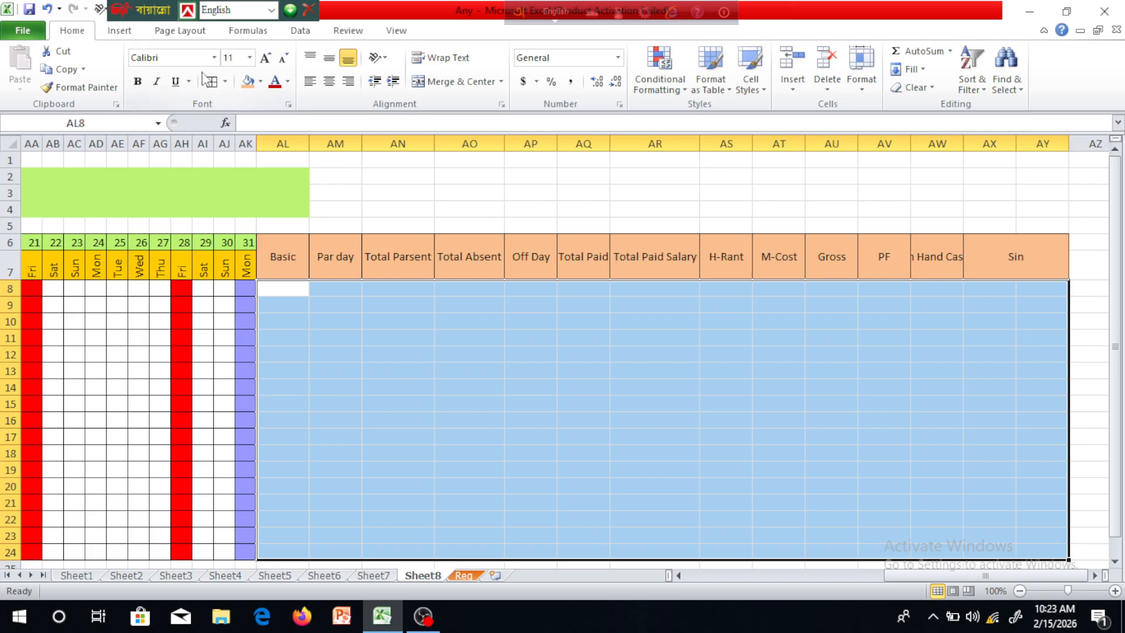
click(212, 81)
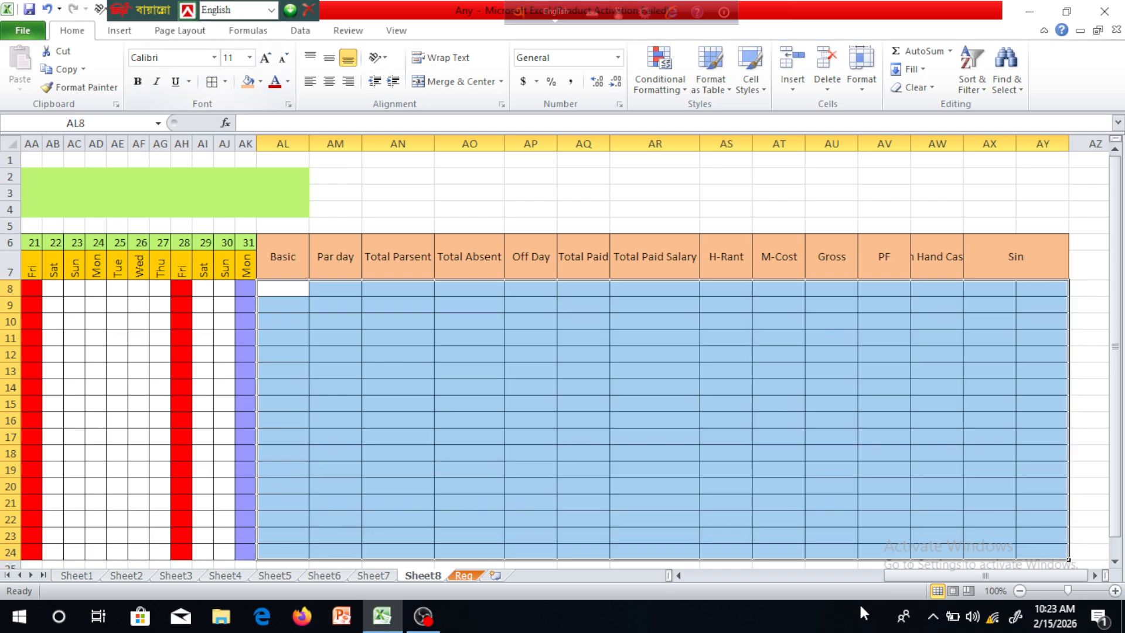
click(779, 519)
Merge the empty cells under the "Sin" heading across in each row of AX8:AY24.
drag(985, 286, 1053, 551)
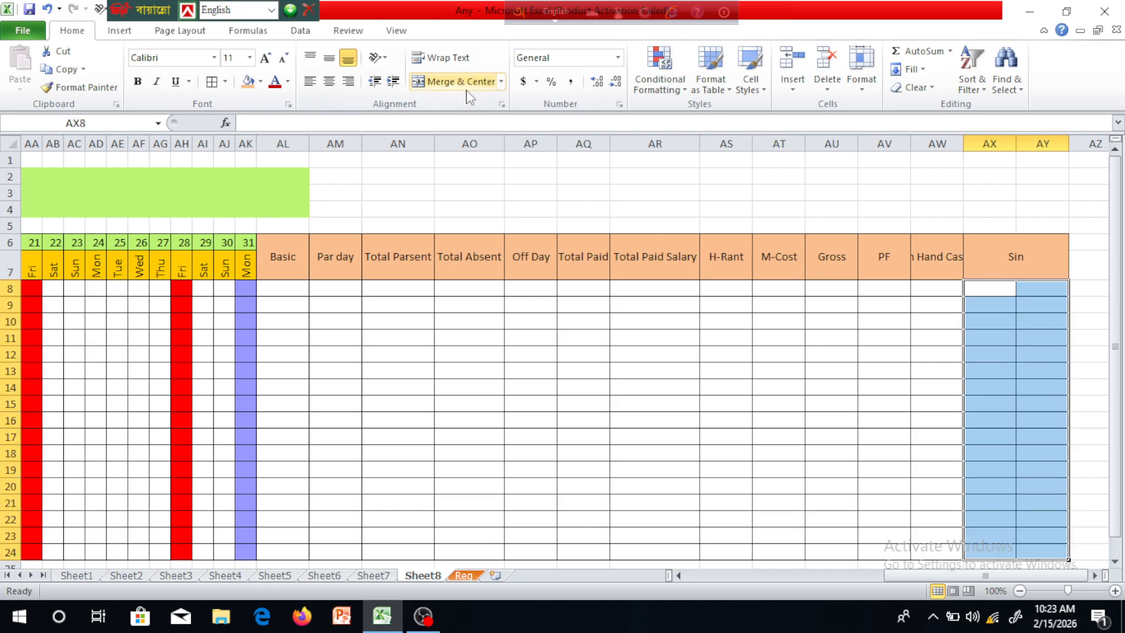
click(500, 82)
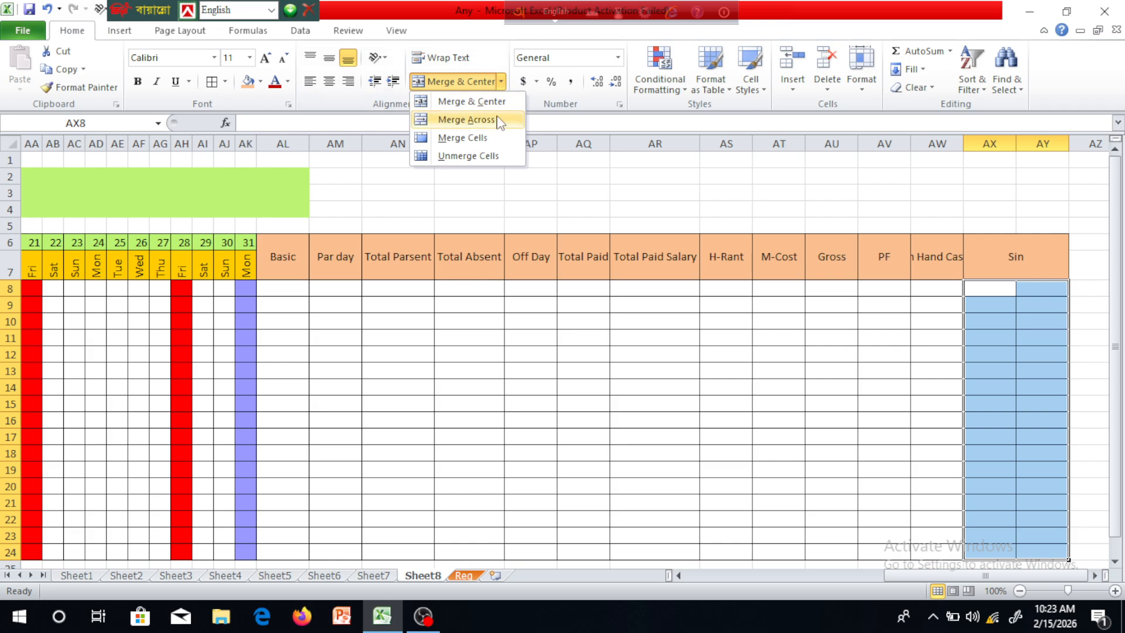
click(499, 118)
click(762, 490)
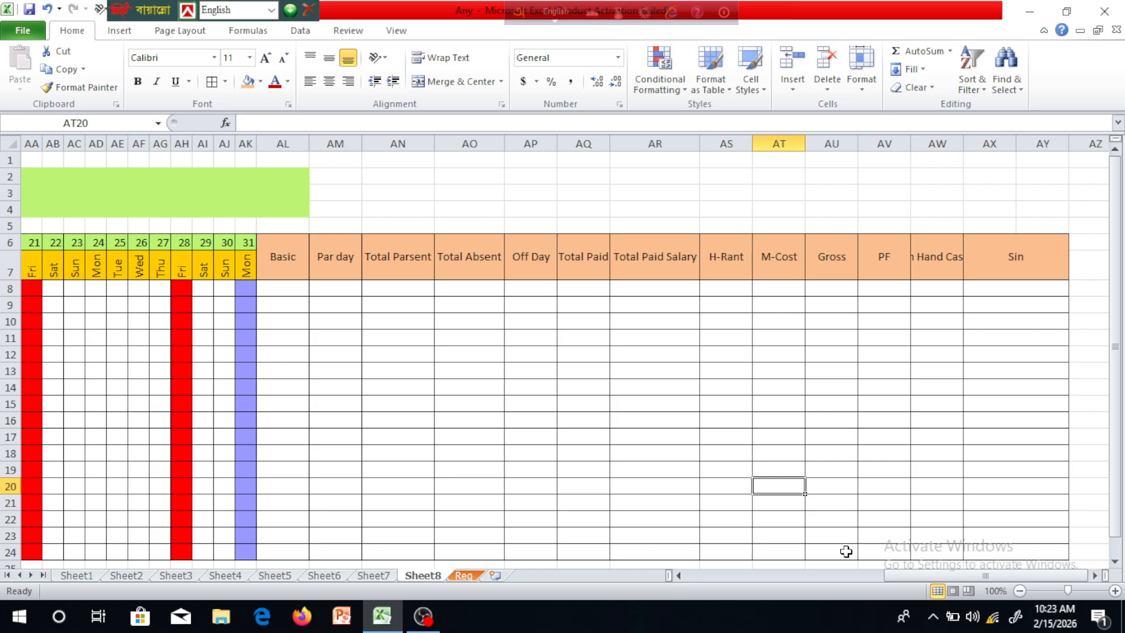
Extend the "Global It School" banner over the salary columns by merging and centering C2:AY4.
drag(199, 193, 1041, 209)
click(460, 82)
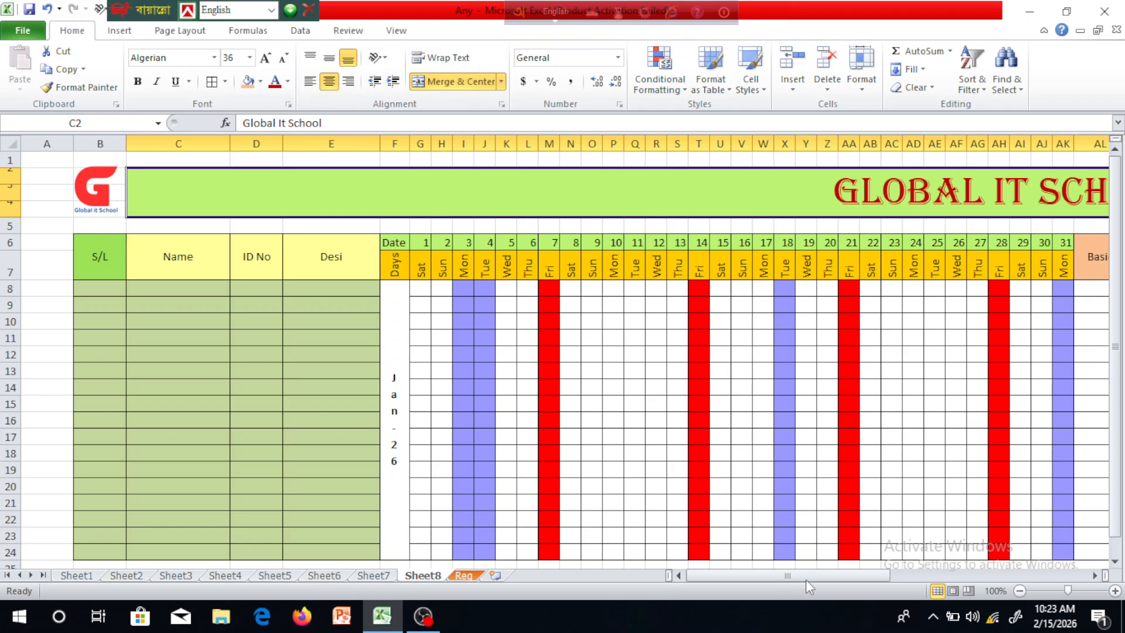
drag(807, 587, 1006, 577)
click(958, 469)
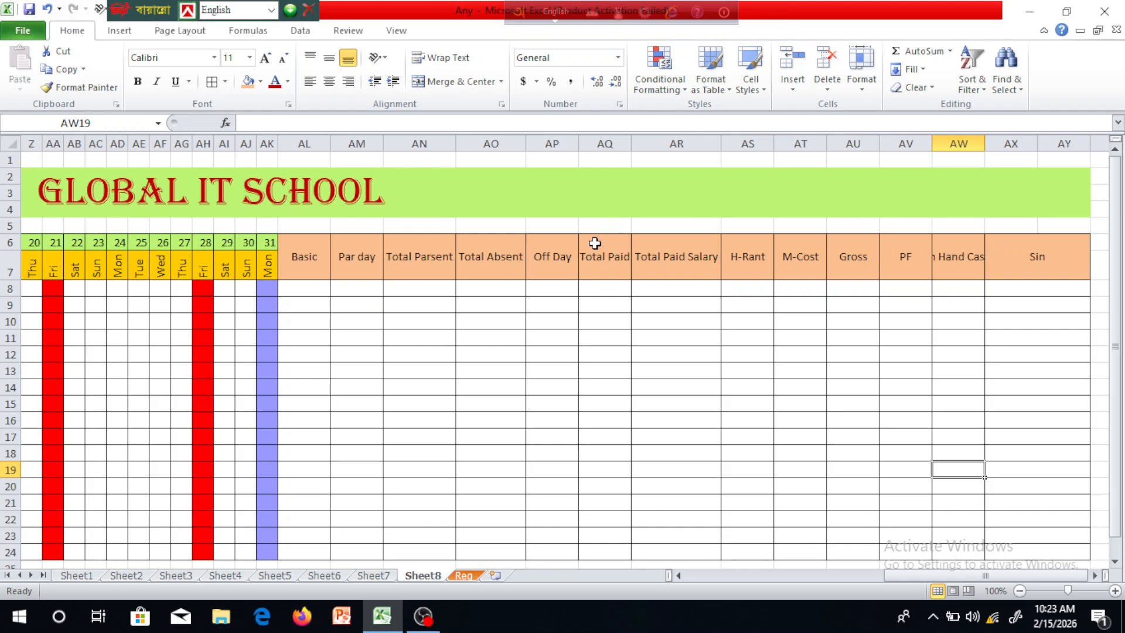
Apply outside borders to the extended "Global It School" banner.
click(575, 204)
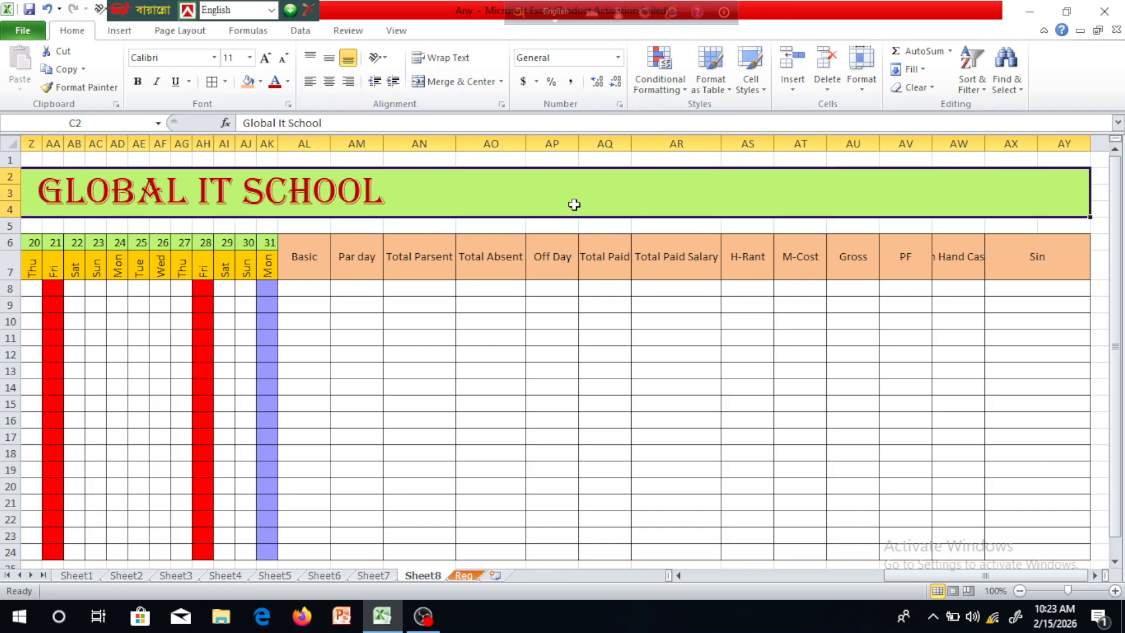
click(225, 81)
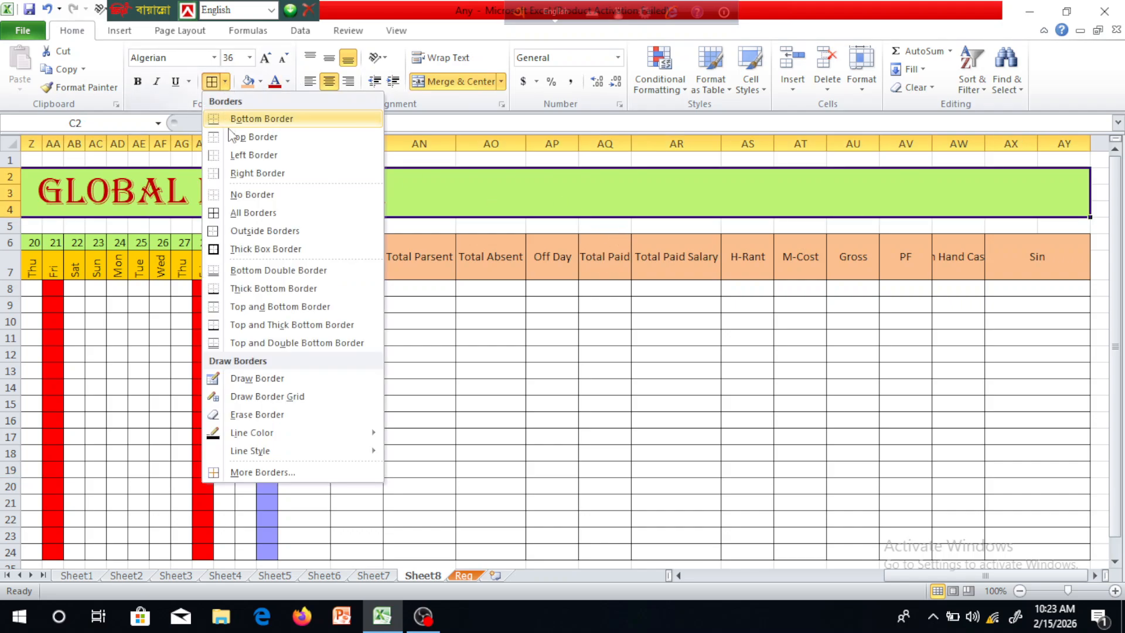
click(250, 233)
click(720, 435)
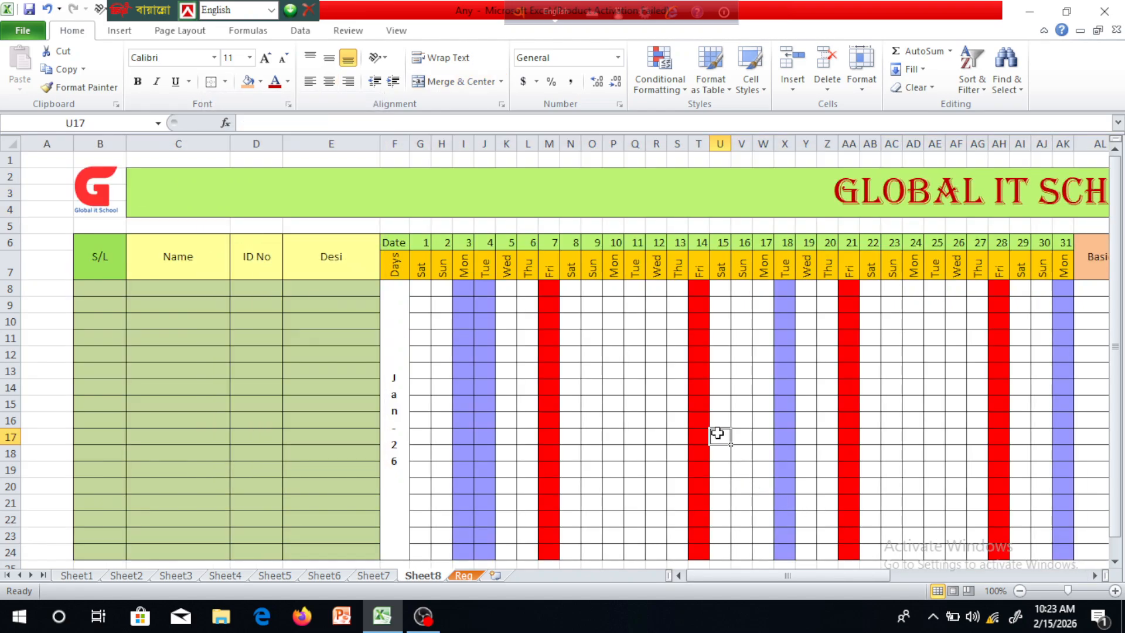
Examine the layout of the whole sheet at 50% zoom and set the zoom to 90%.
scroll(762, 375, down, 2)
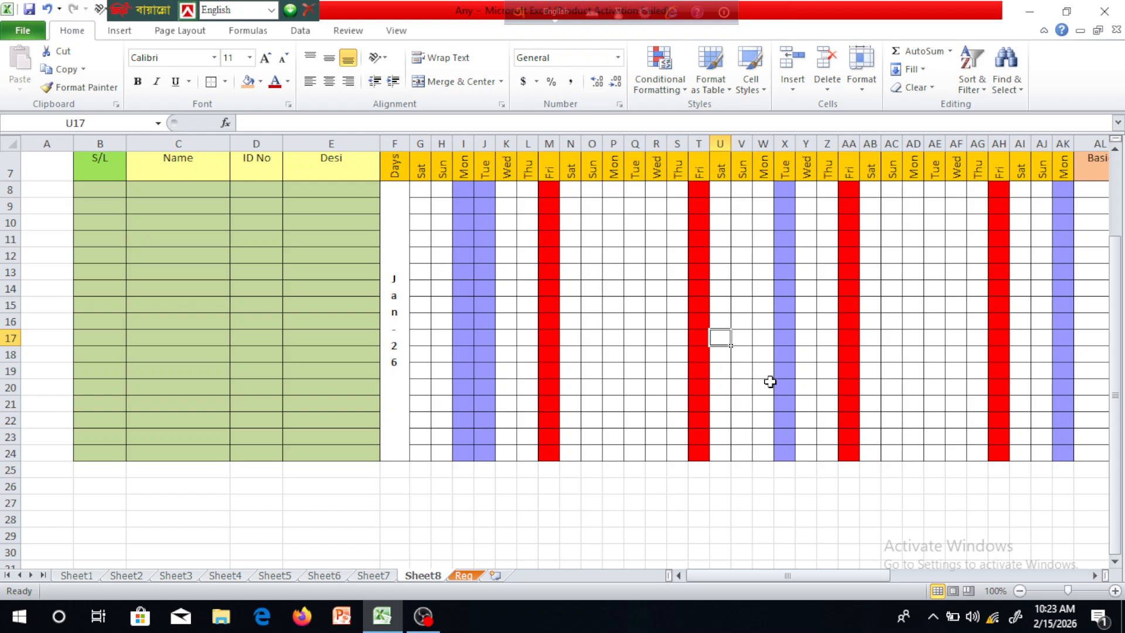
scroll(769, 382, up, 2)
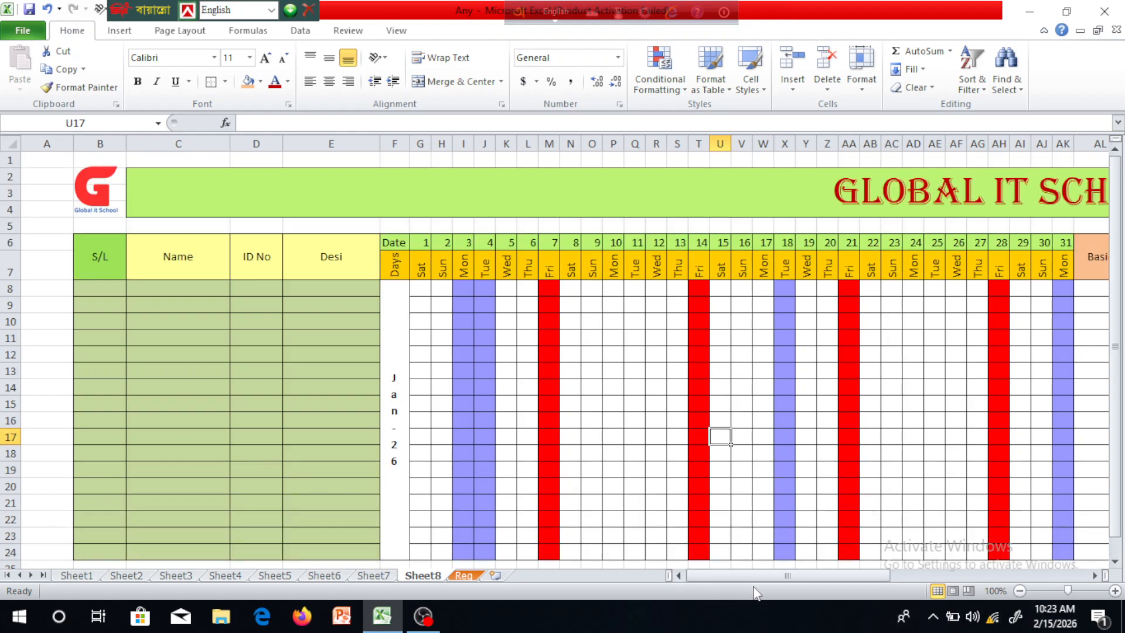
click(1021, 591)
click(1021, 592)
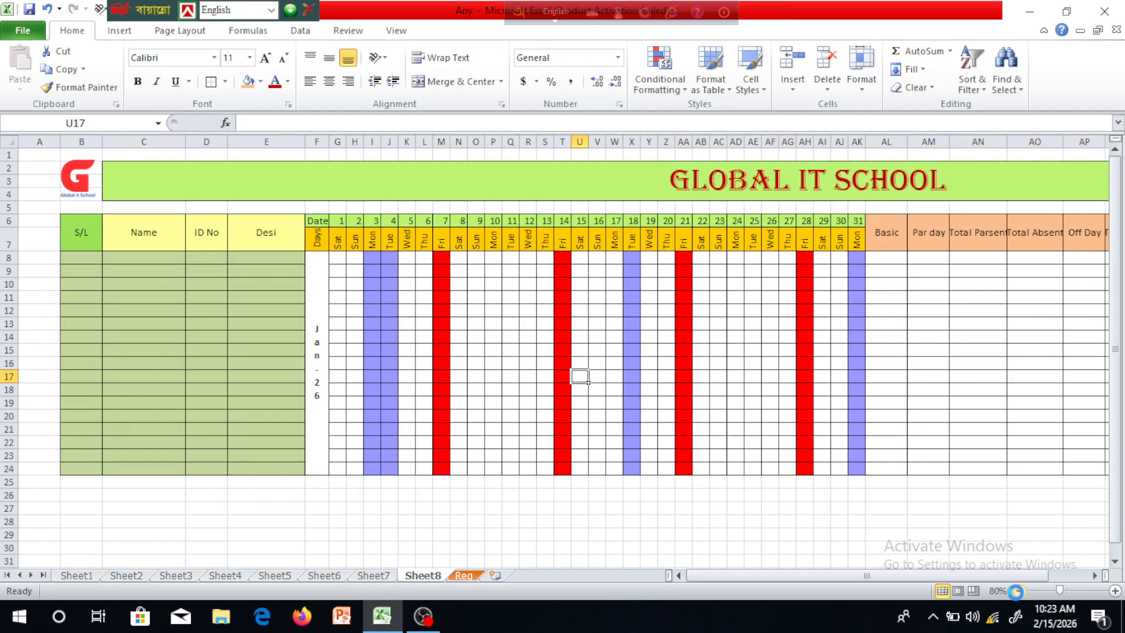
click(1021, 592)
click(1020, 592)
click(1021, 592)
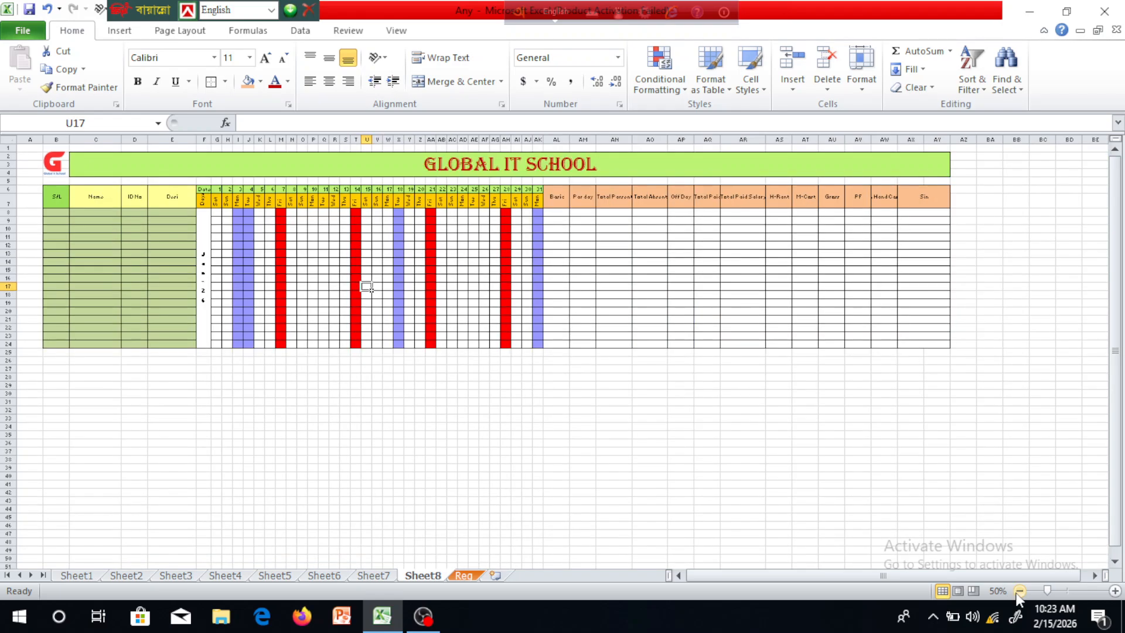
click(1116, 591)
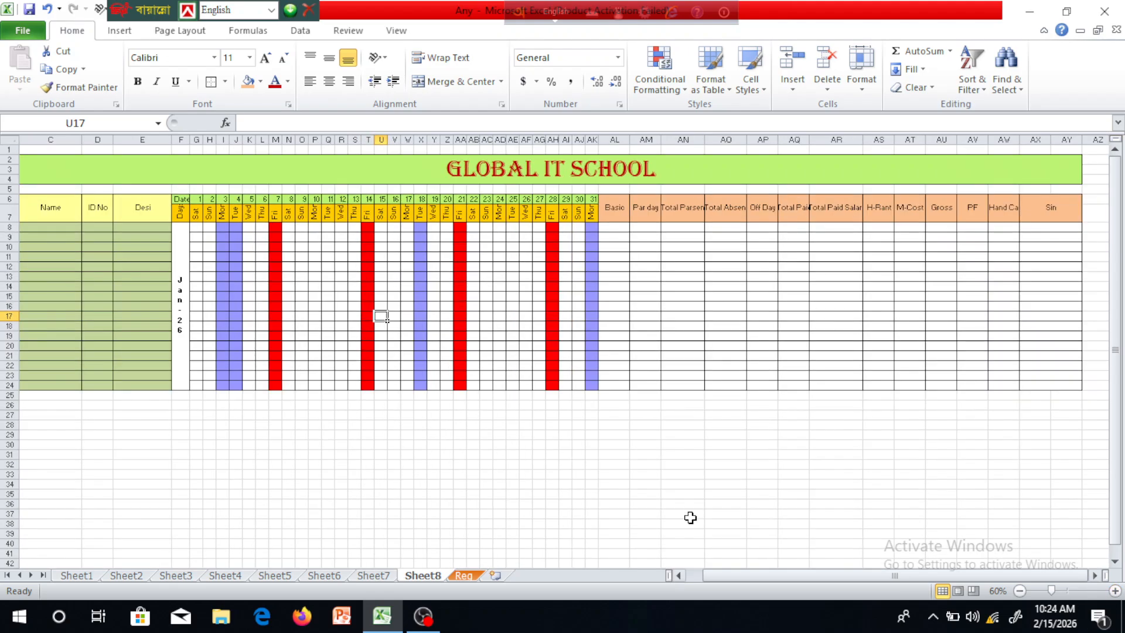
scroll(812, 579, left, 1)
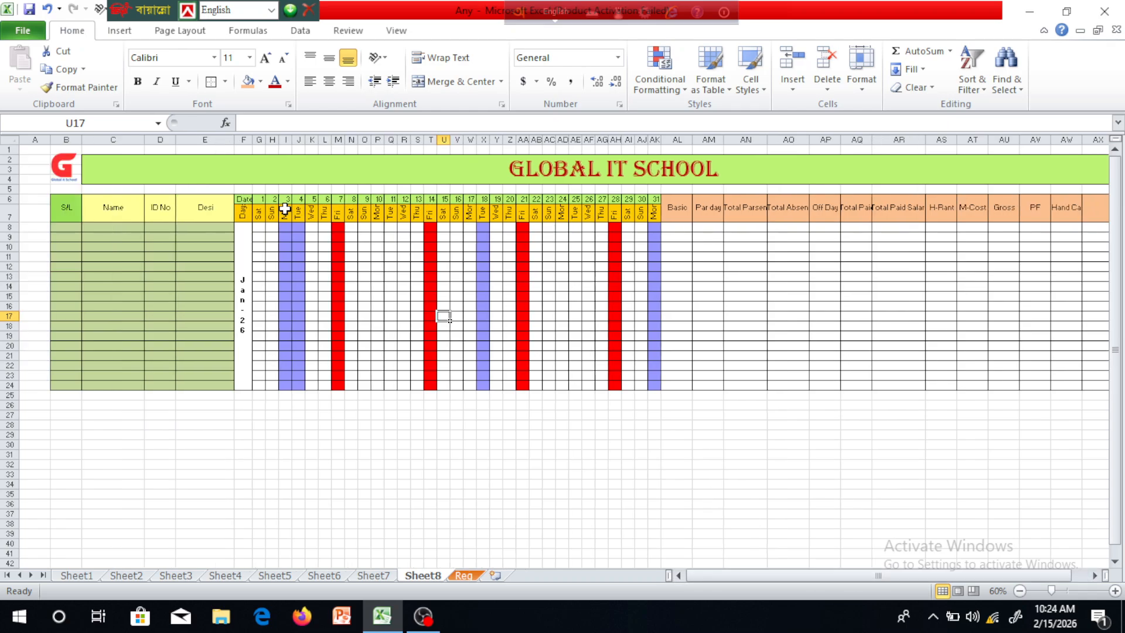
click(1115, 591)
click(1116, 591)
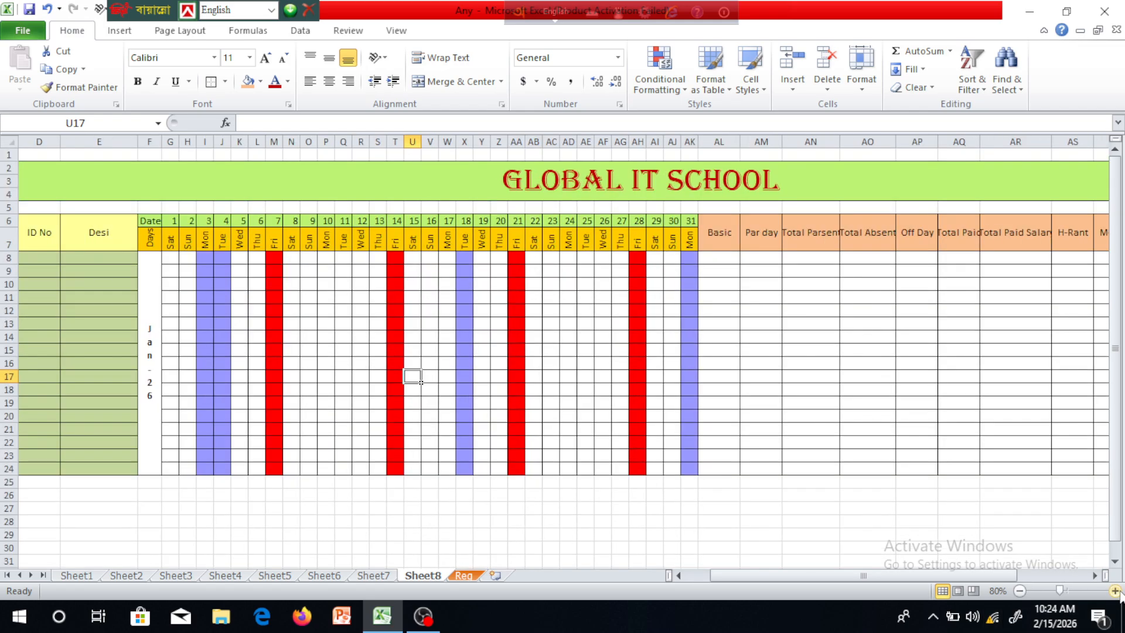
click(1115, 591)
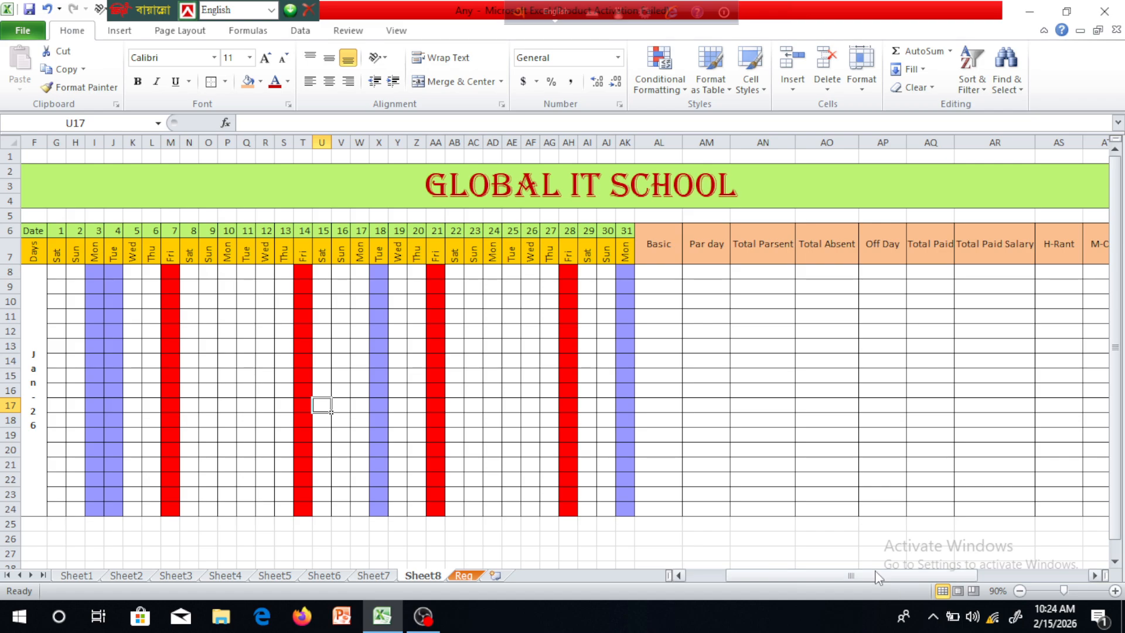
Look over the sheet's columns from "S/L" through the day columns to the "Sin" column.
drag(884, 572, 783, 581)
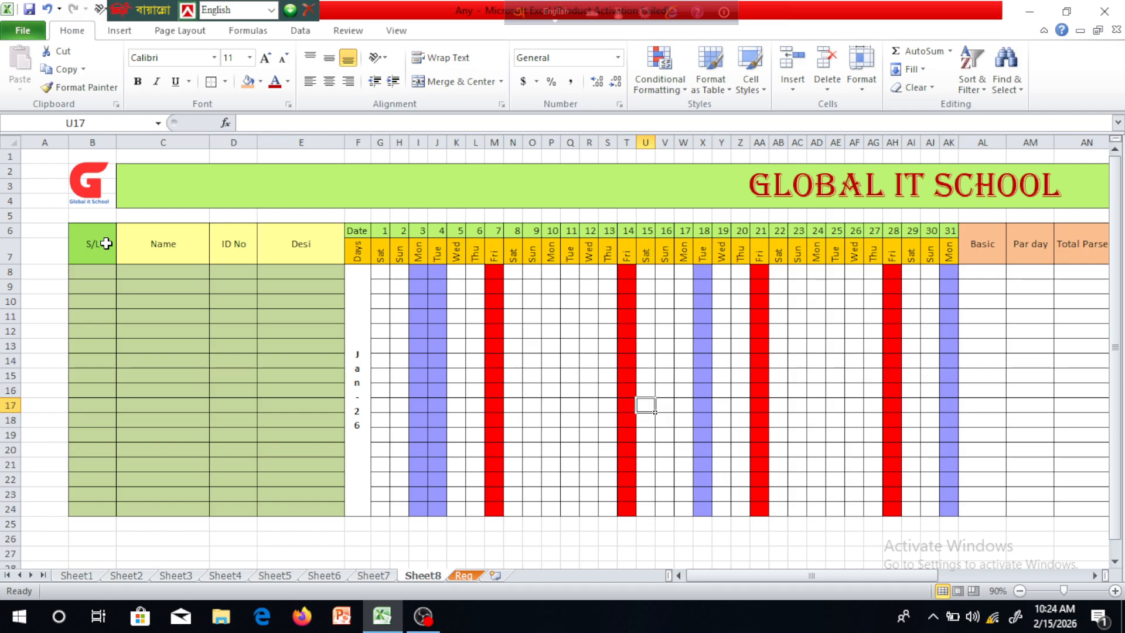
click(145, 330)
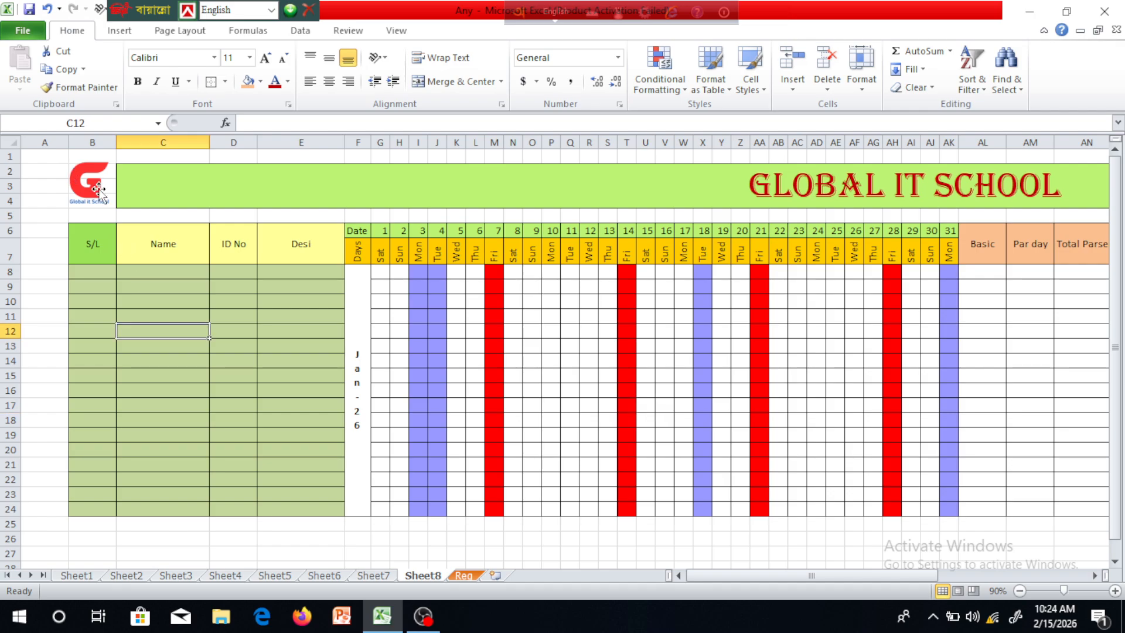
click(240, 189)
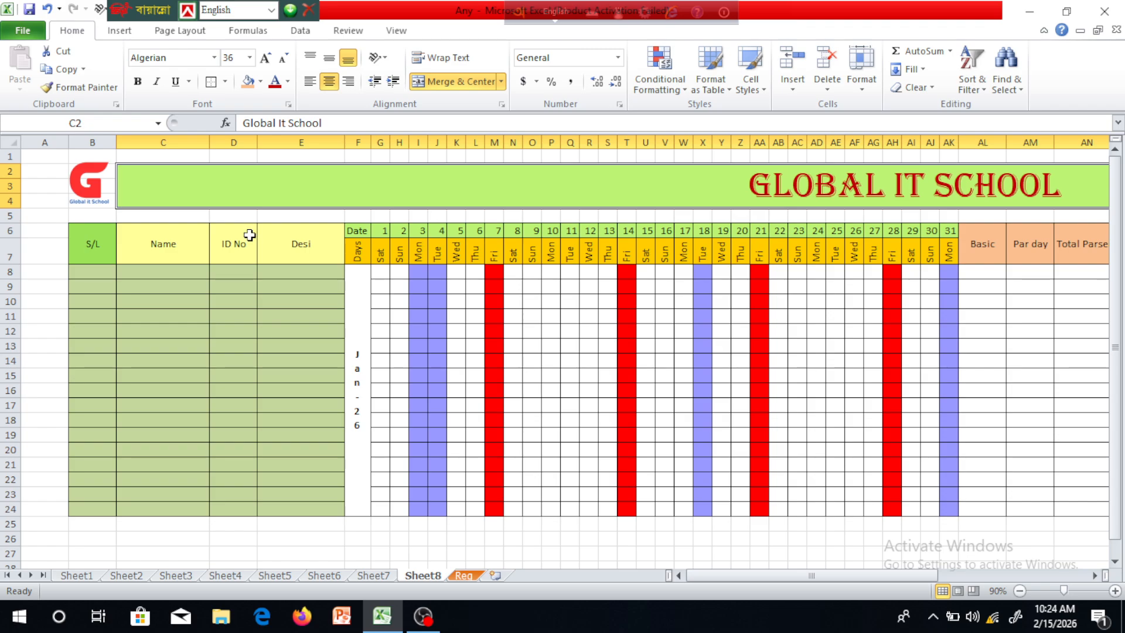
click(310, 332)
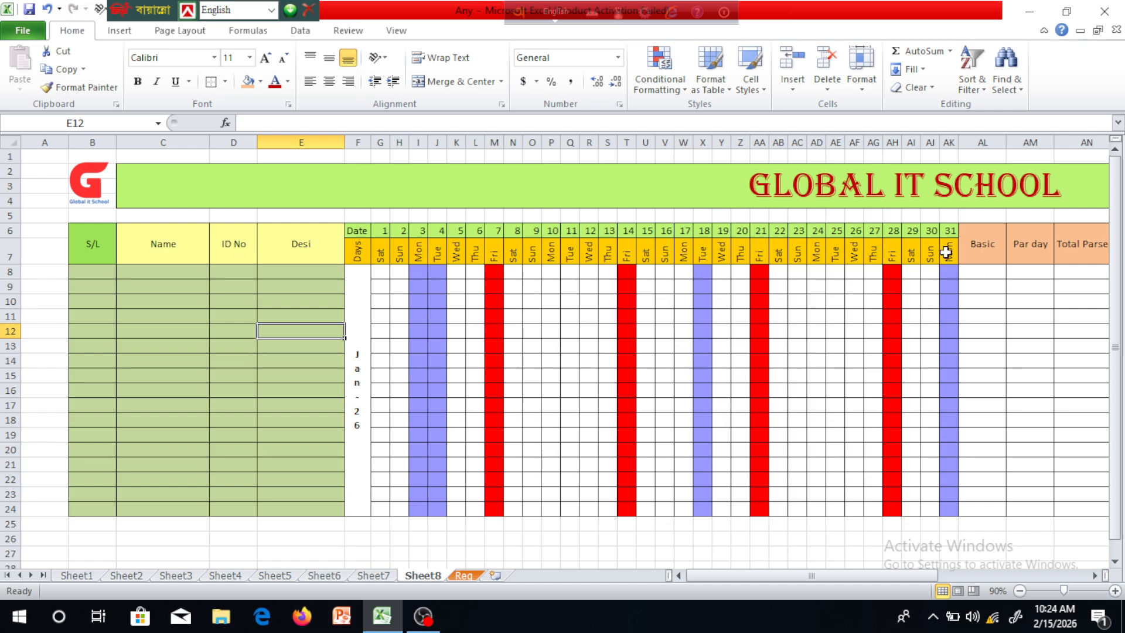
drag(910, 576, 956, 581)
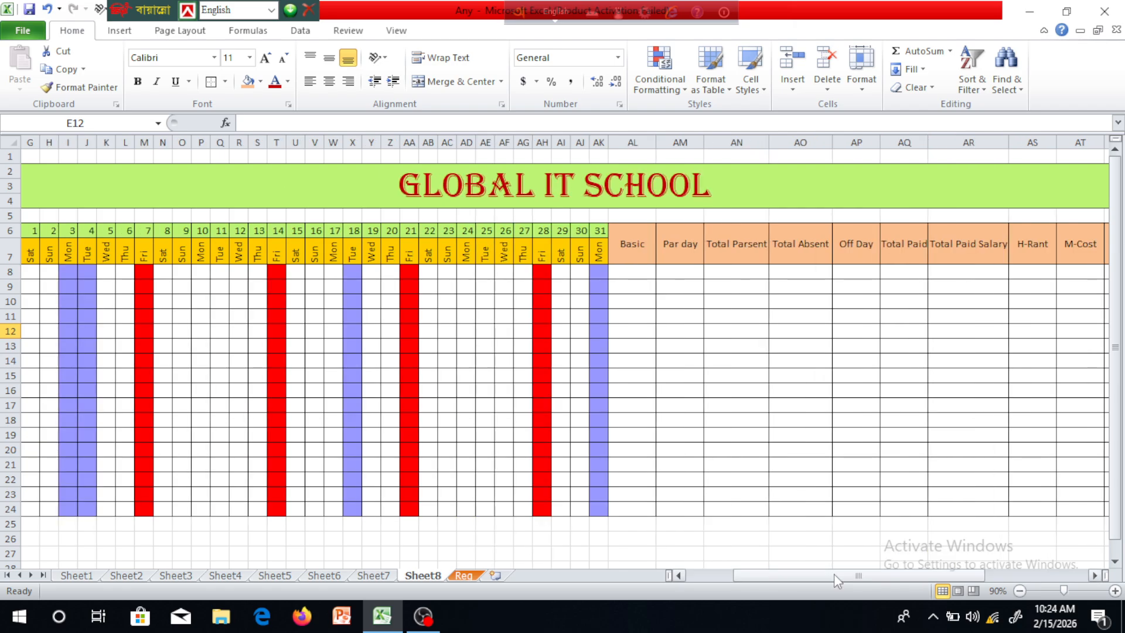
drag(829, 576, 1024, 595)
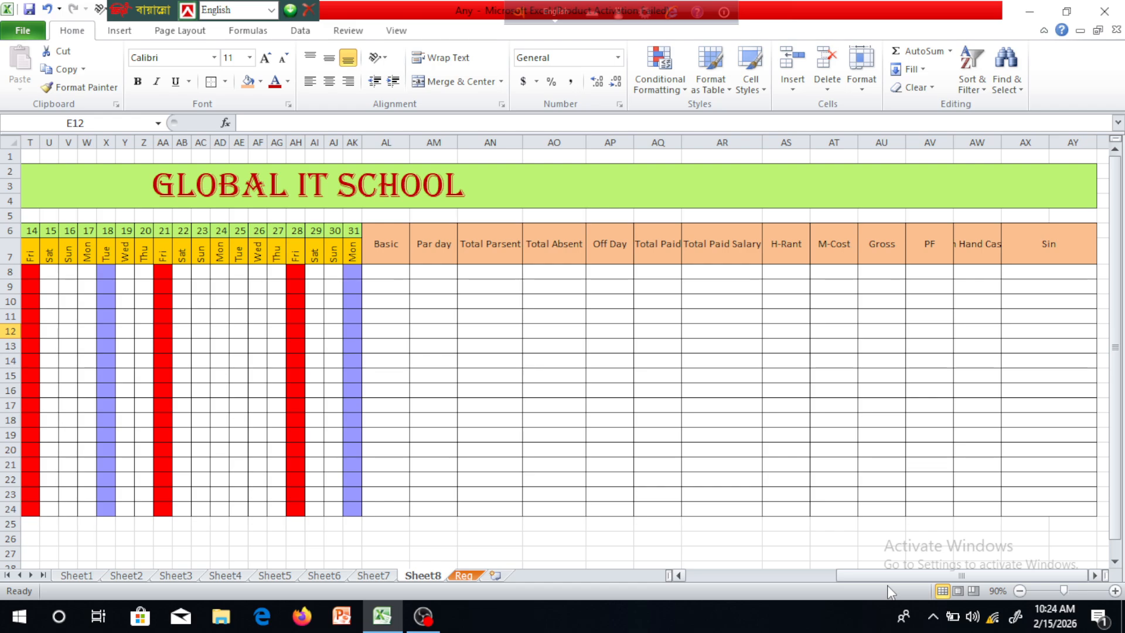
drag(886, 576, 841, 586)
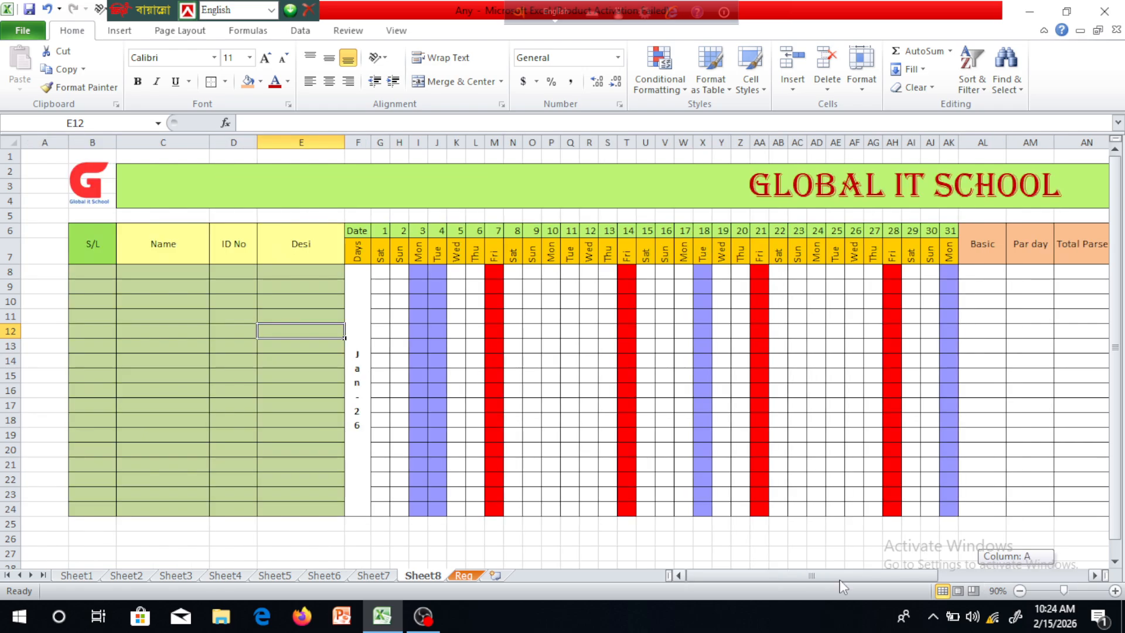
Freeze panes at column G to lock columns A to F in view.
click(363, 142)
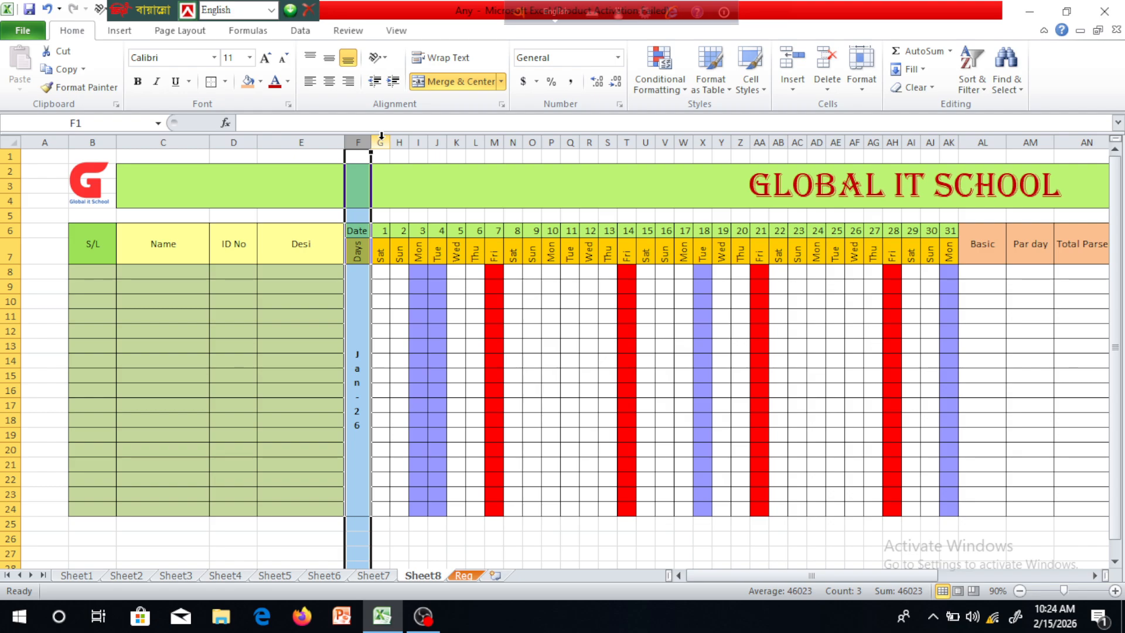
click(382, 141)
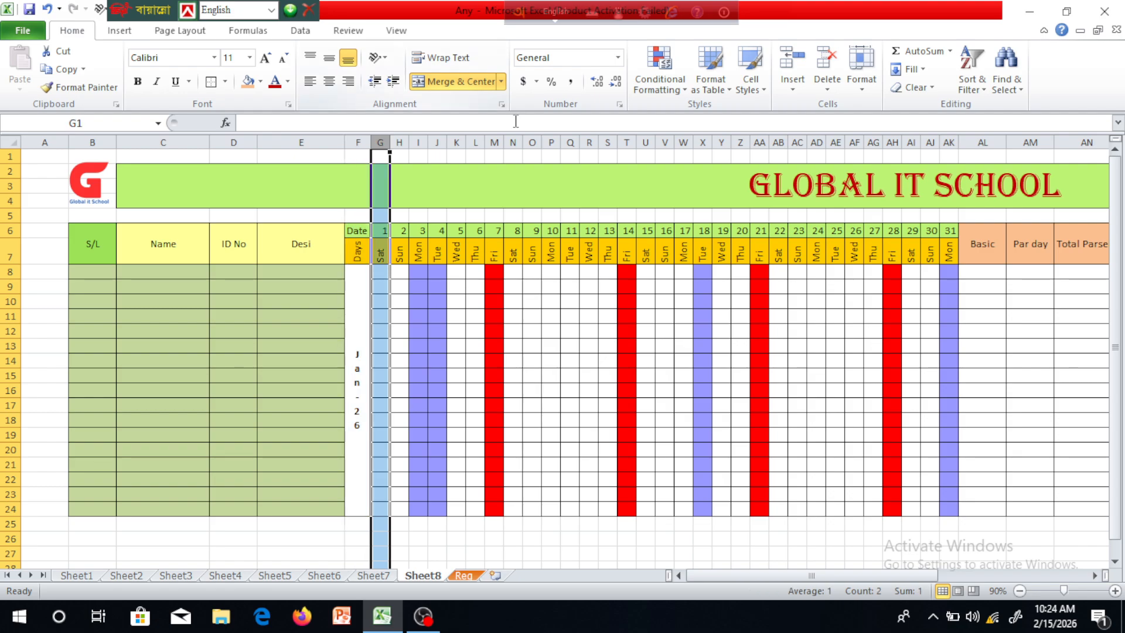
click(391, 34)
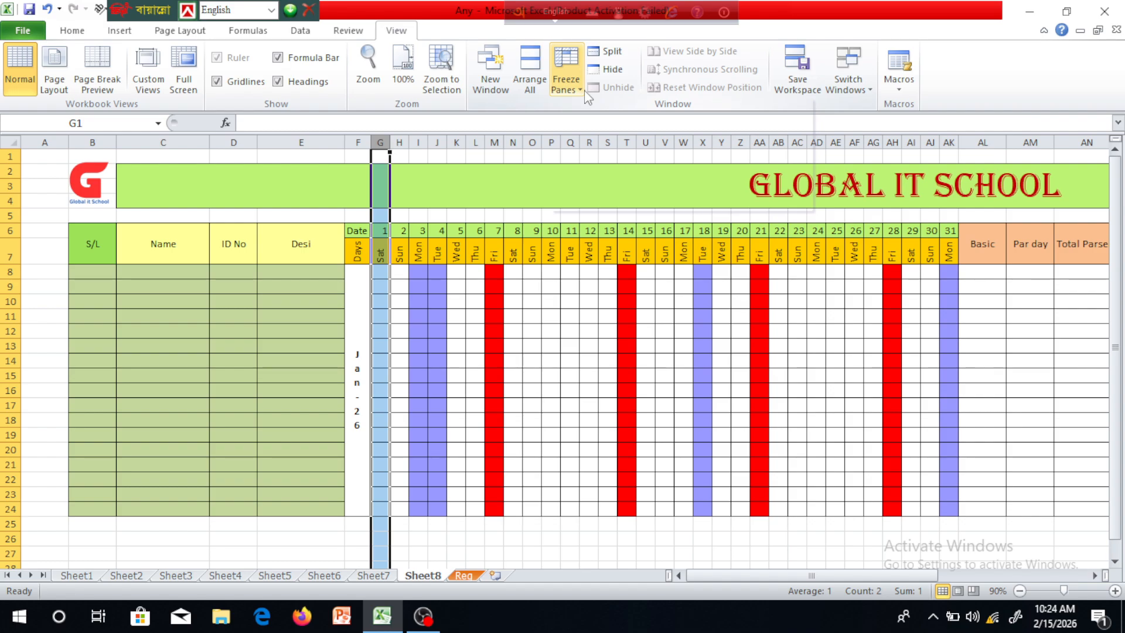
click(576, 388)
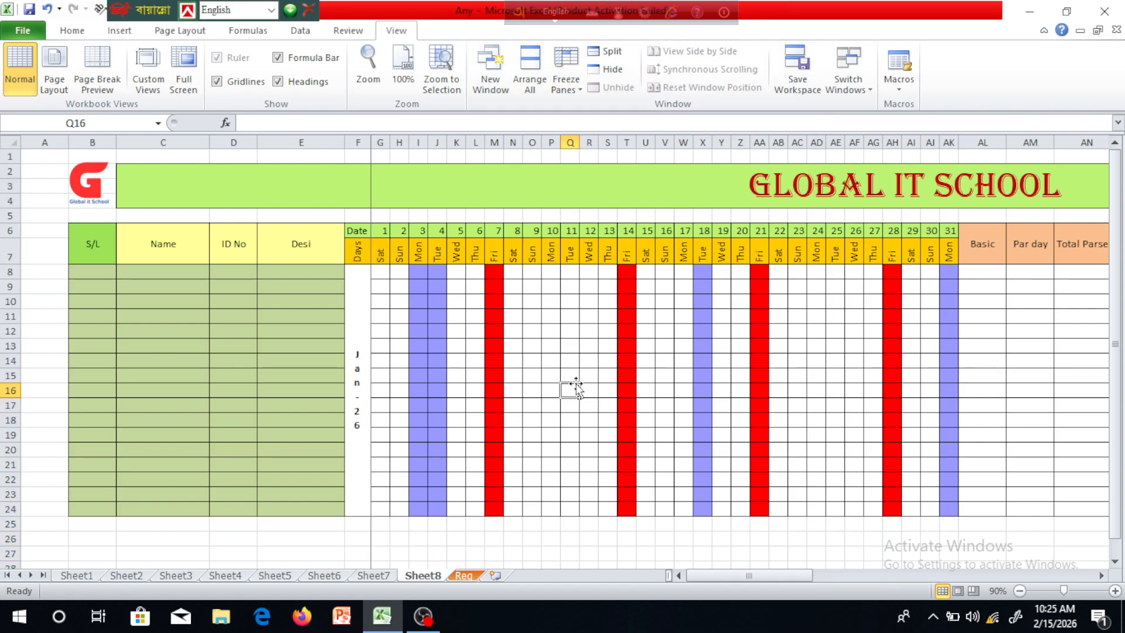
Check the frozen columns A to F against the day and salary columns up to "Sin".
drag(765, 579, 1112, 583)
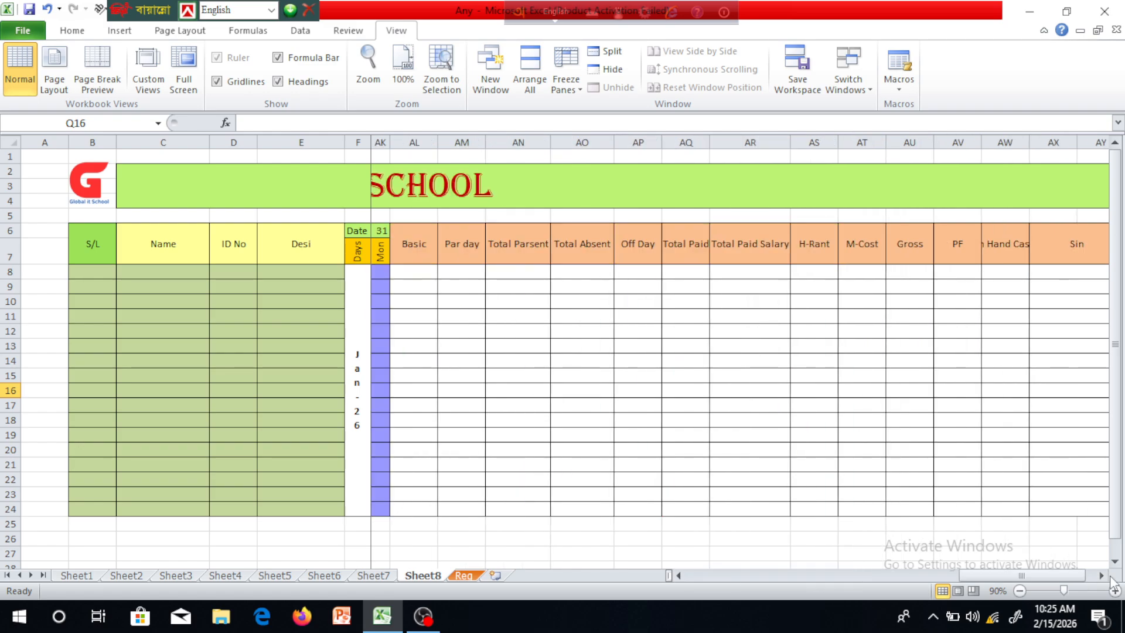
click(1102, 577)
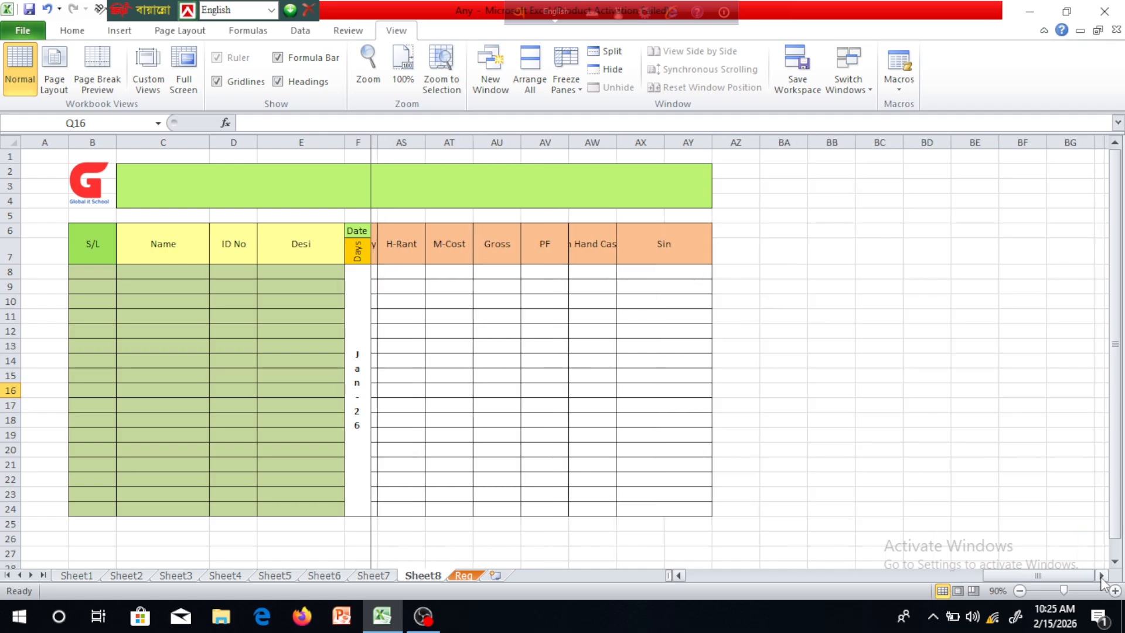
click(1102, 577)
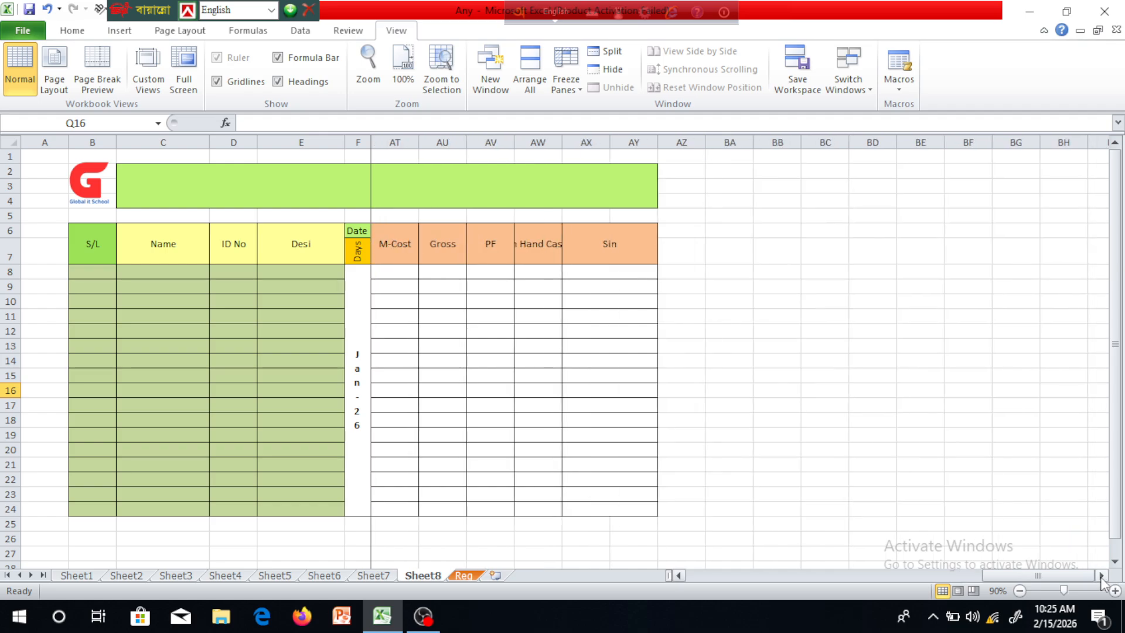
click(1102, 577)
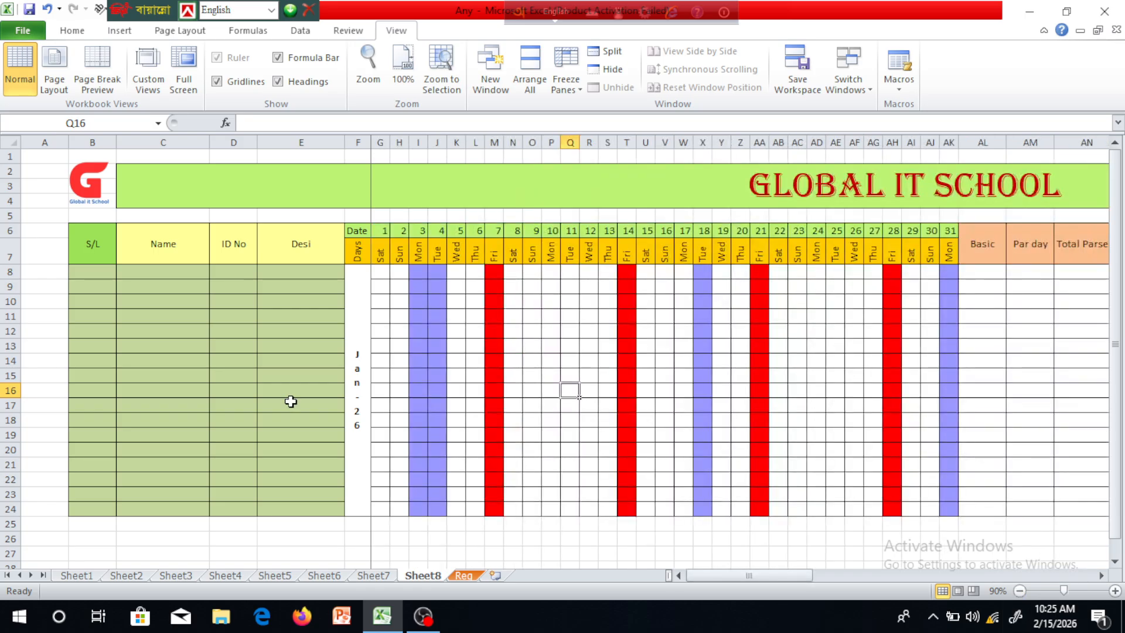
click(92, 271)
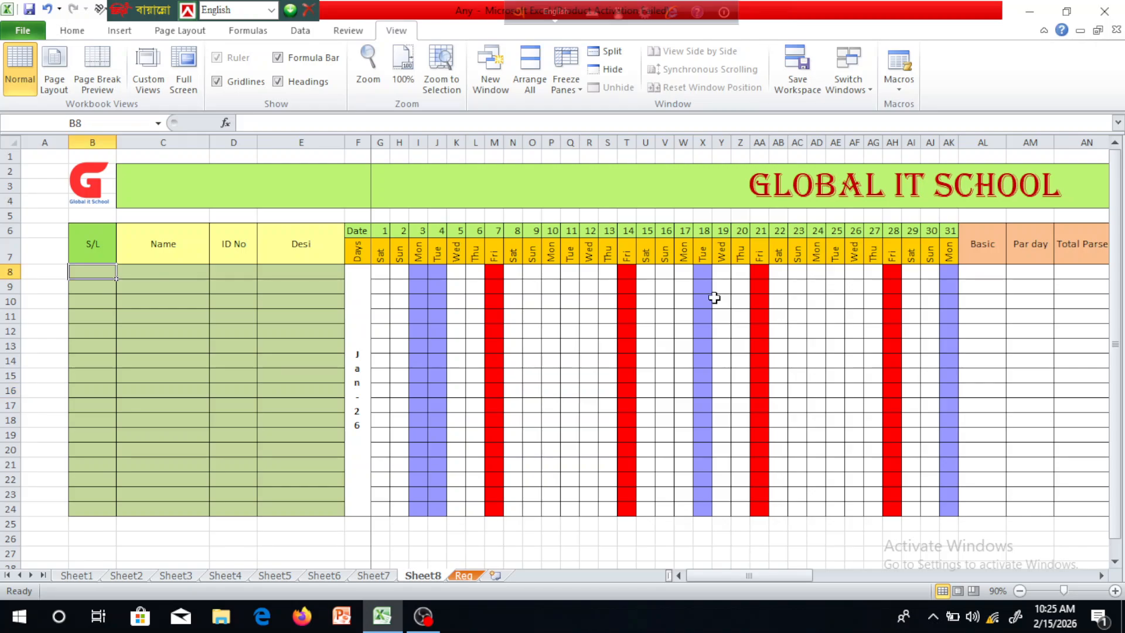
click(990, 300)
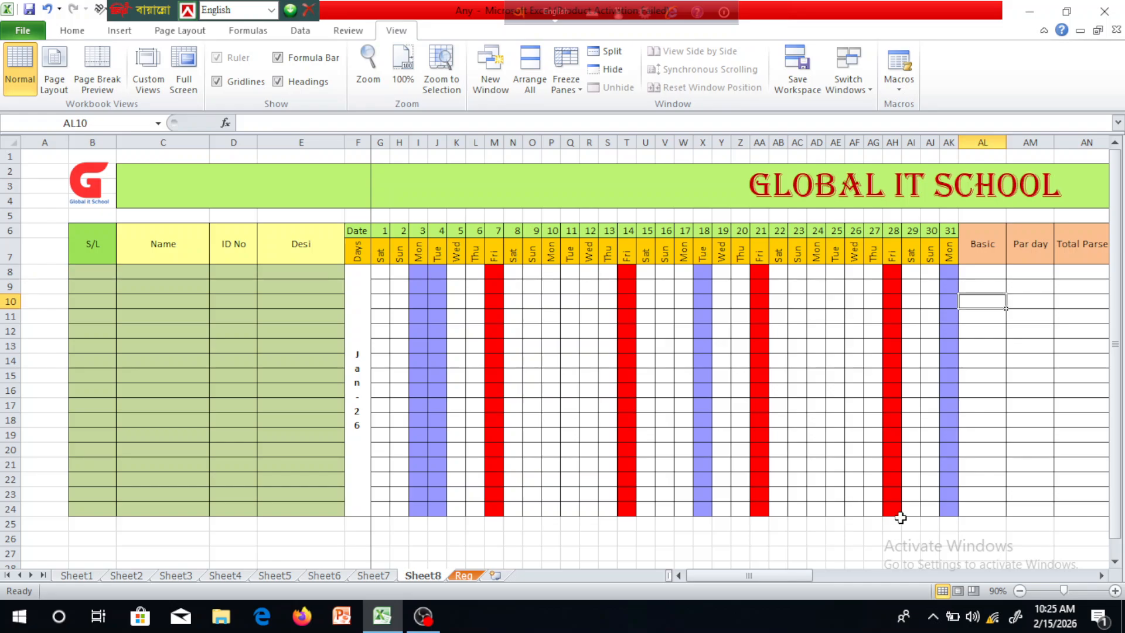
drag(814, 576, 1097, 594)
click(1102, 576)
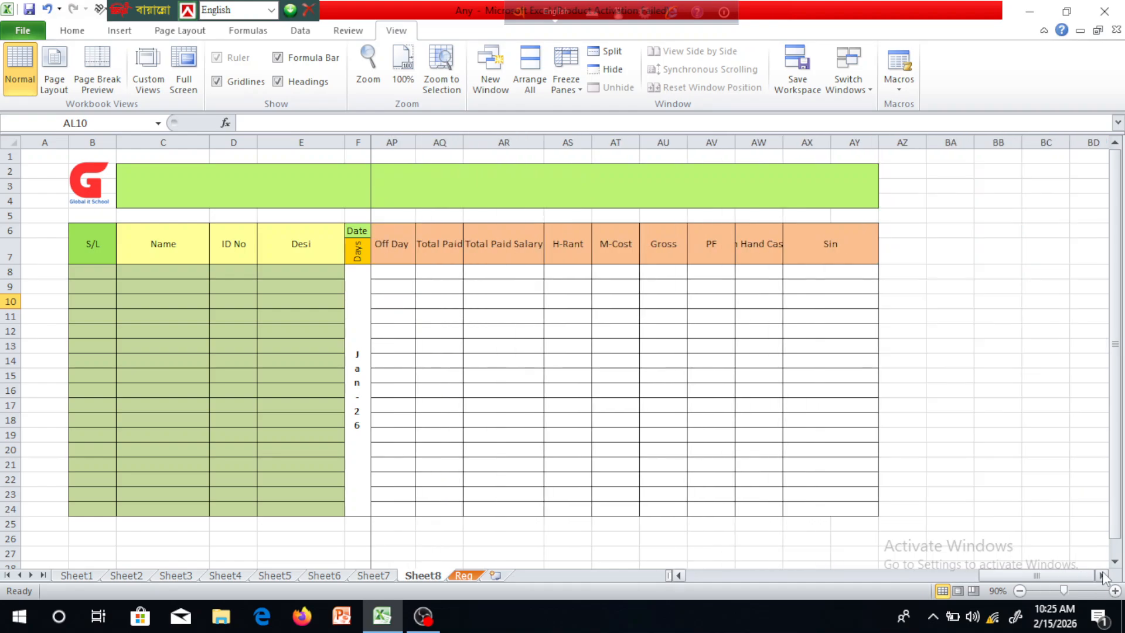
click(1101, 576)
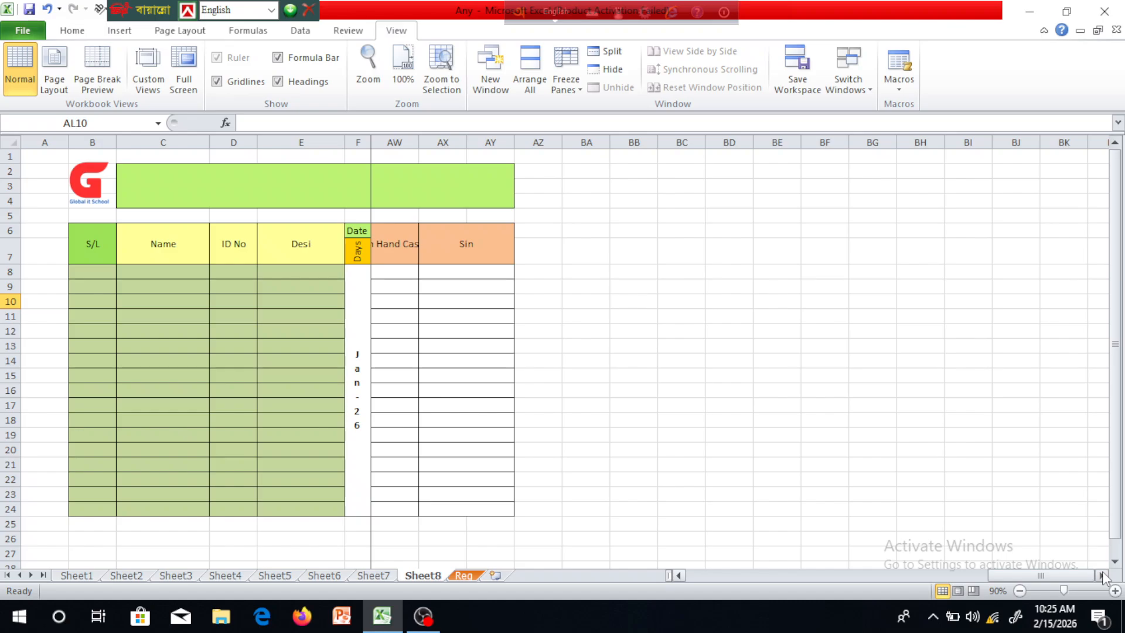
Unfreeze the panes and check how the sheet's columns move without the lock.
click(1102, 575)
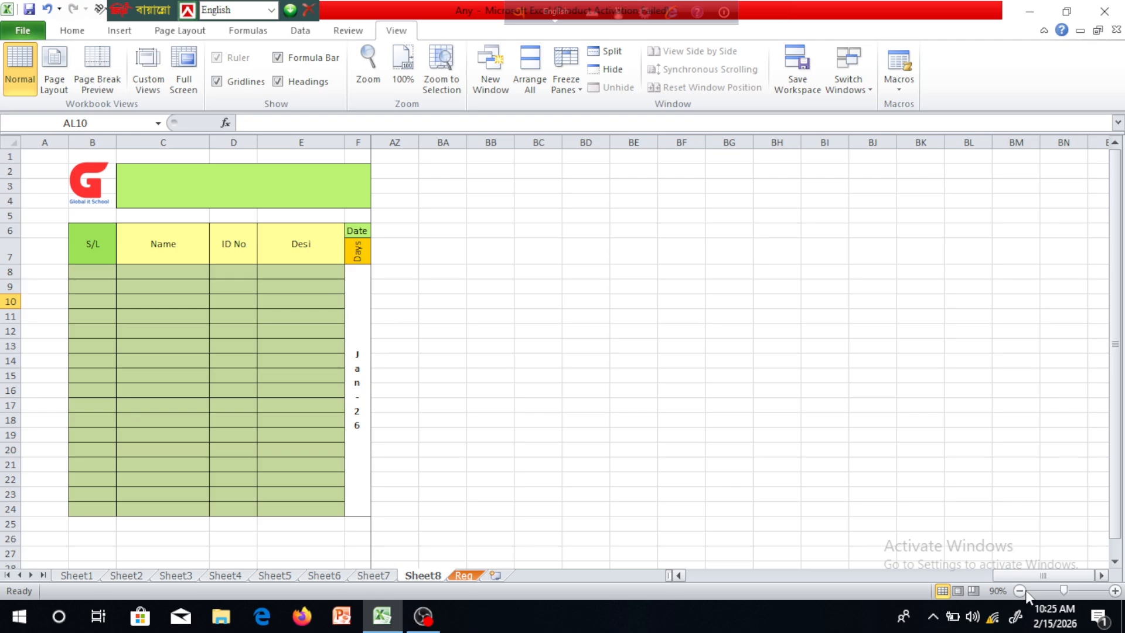
drag(1030, 576, 703, 577)
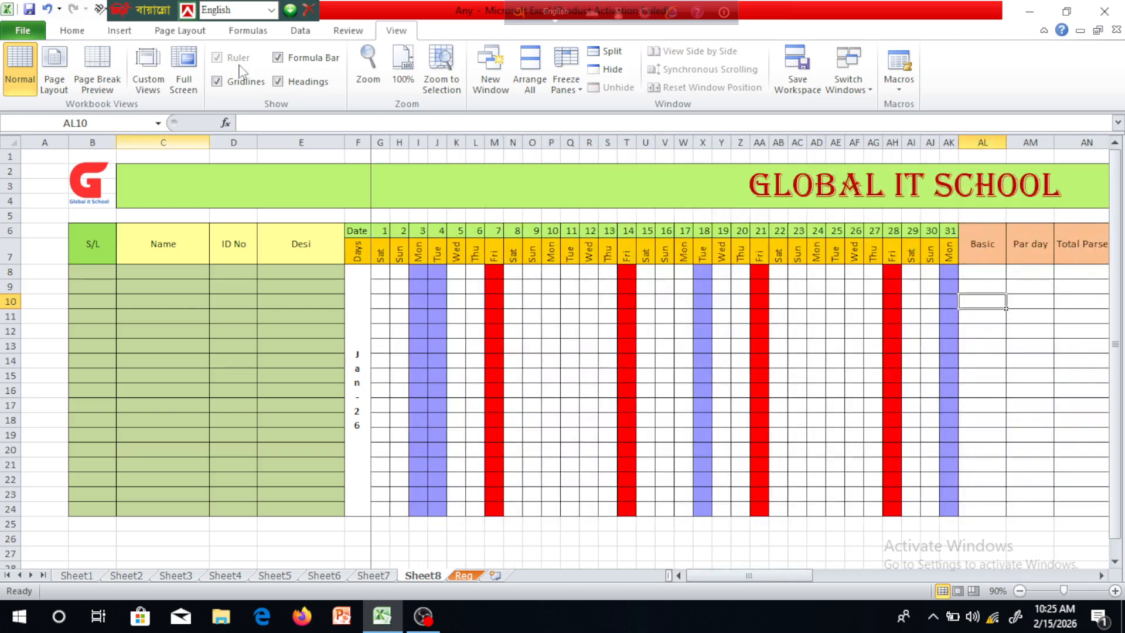
click(384, 138)
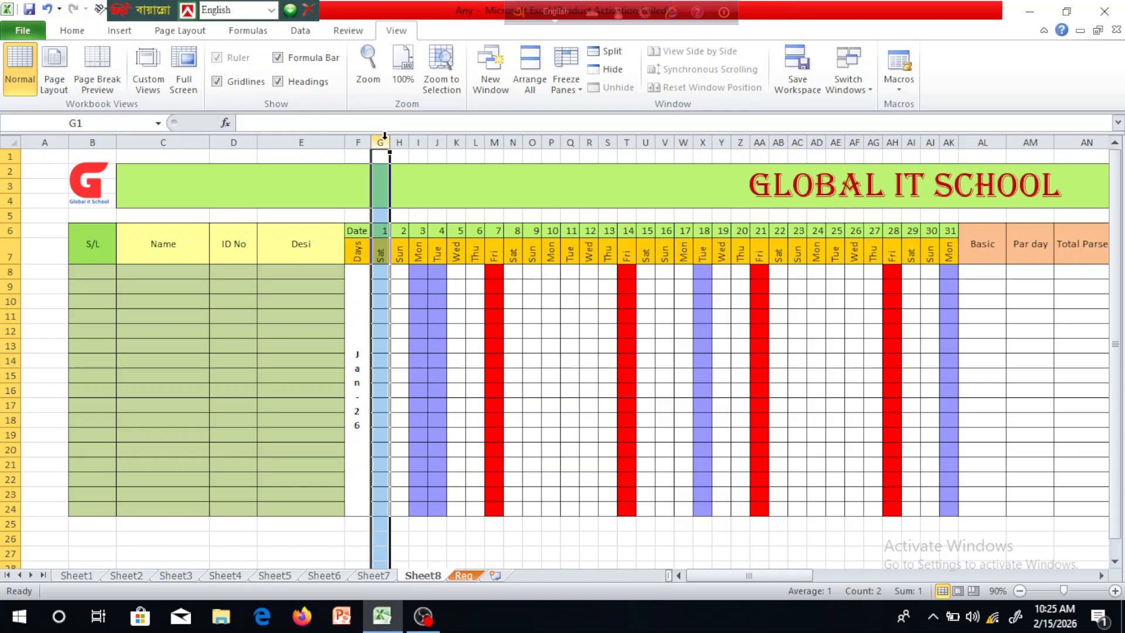
click(580, 90)
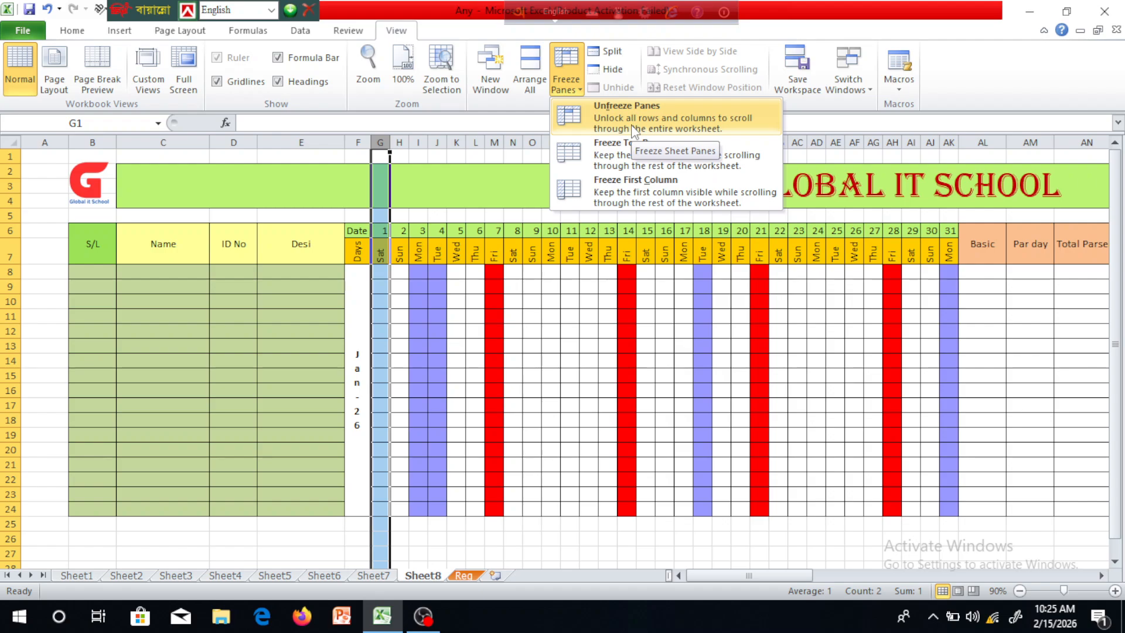
click(656, 120)
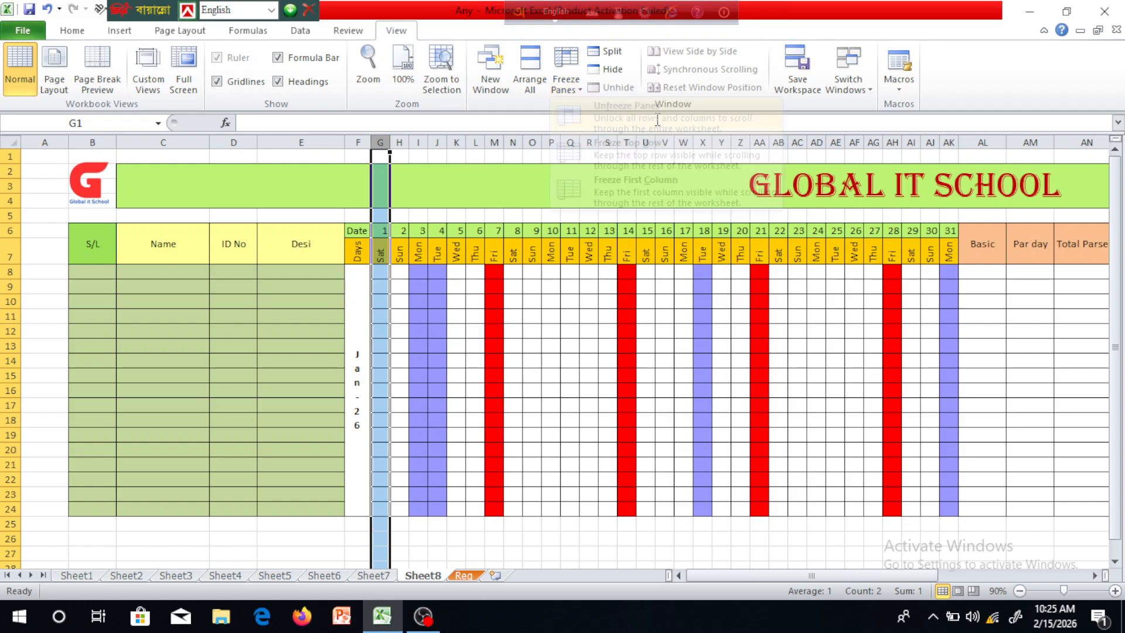
click(684, 390)
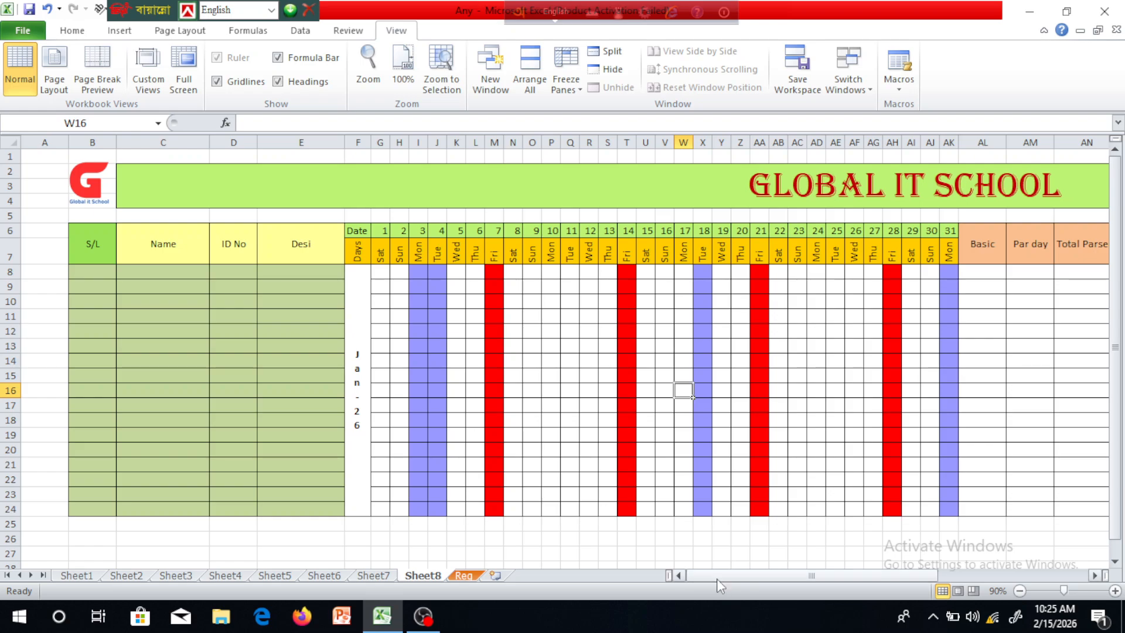
drag(717, 581, 860, 582)
drag(1093, 582, 439, 577)
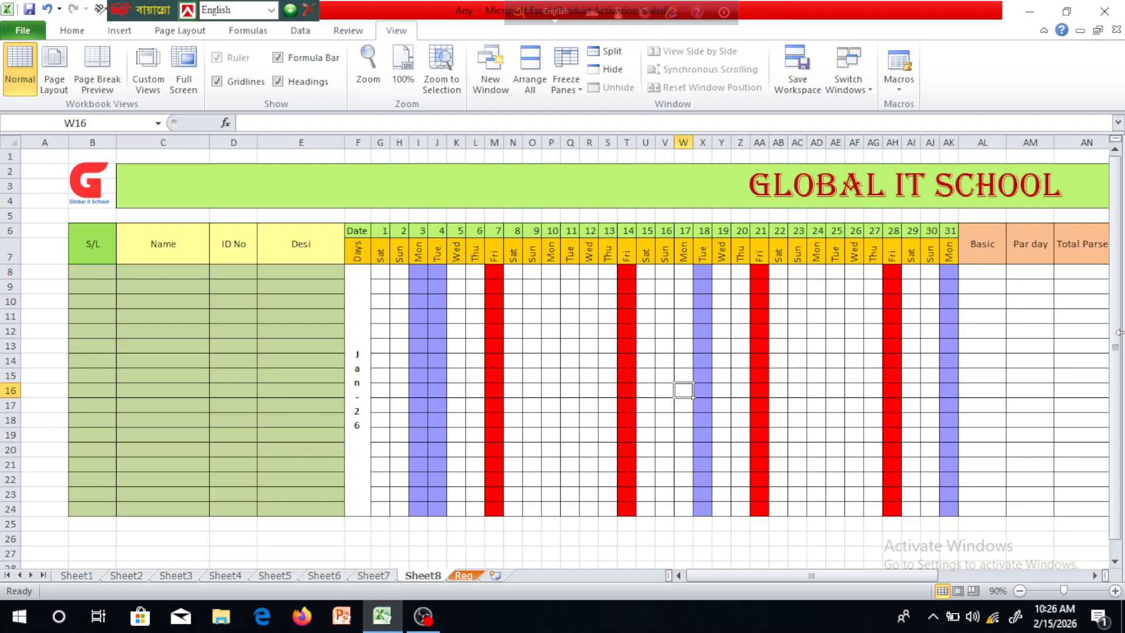
Freeze panes at column G again to keep columns A to F in view.
click(385, 142)
click(380, 141)
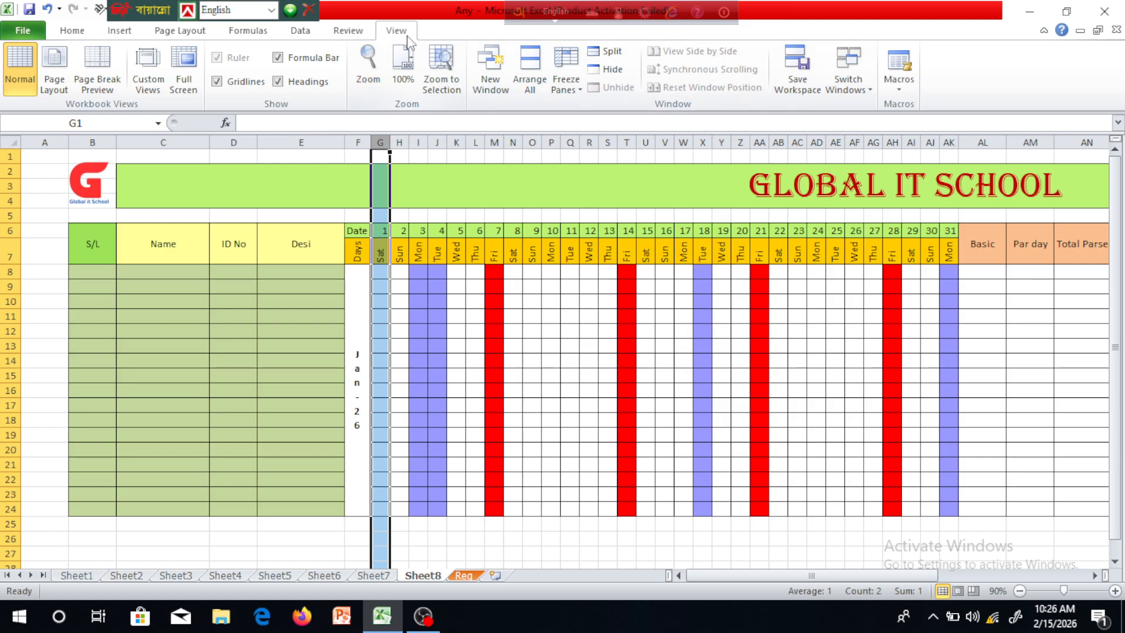
click(566, 85)
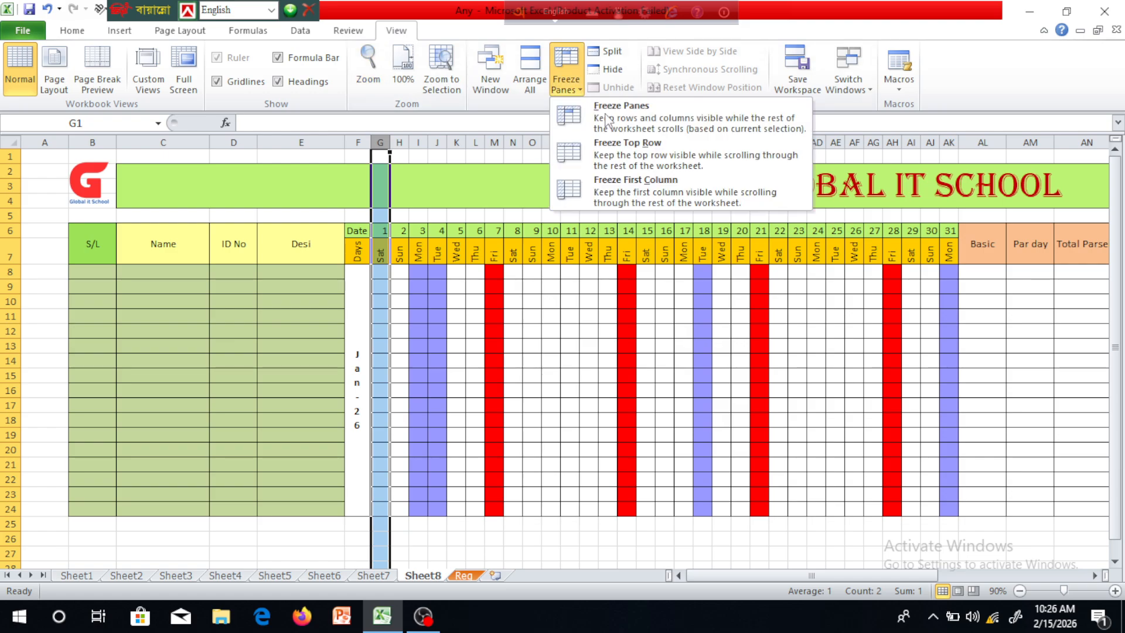
click(619, 114)
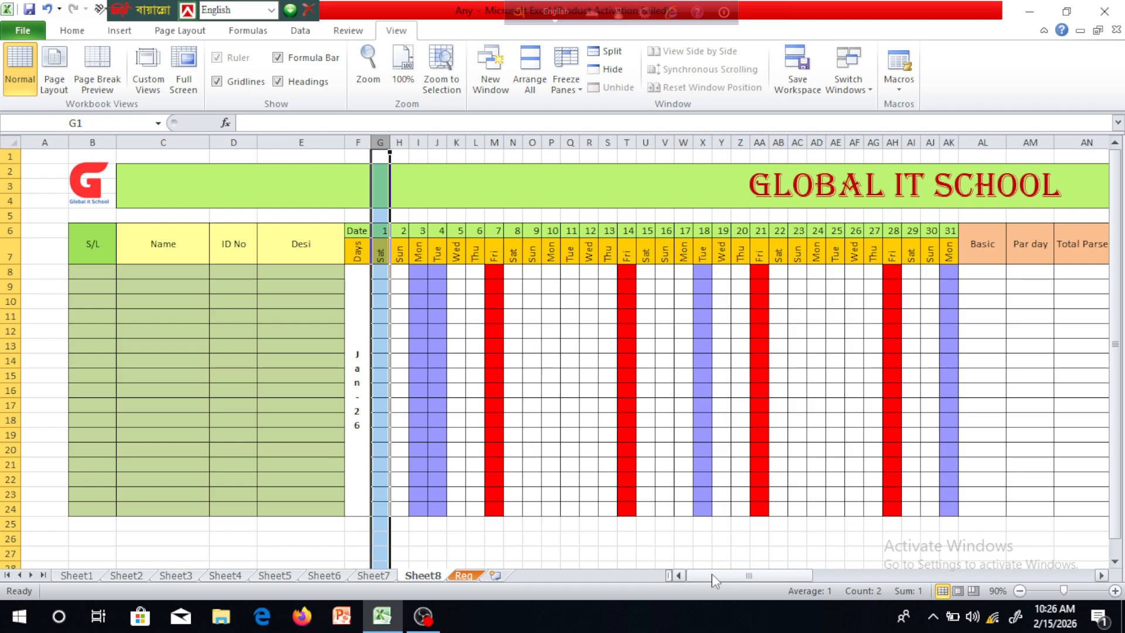
Check the refrozen columns A to F against the salary columns through "Sin", and show the desktop.
drag(715, 580, 1088, 577)
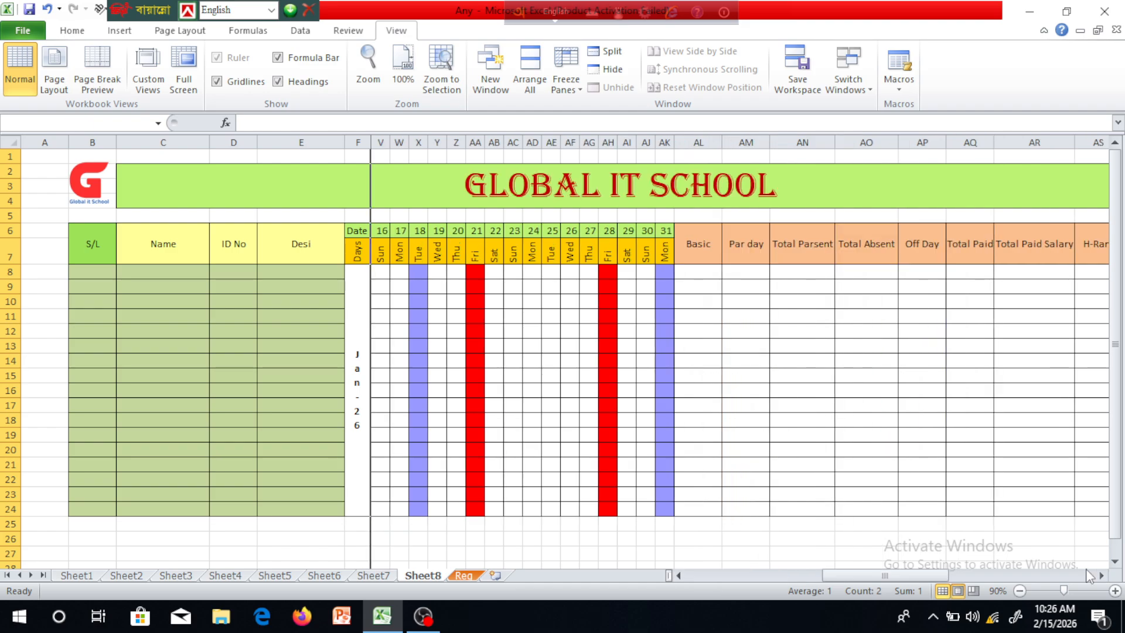
click(959, 590)
click(864, 287)
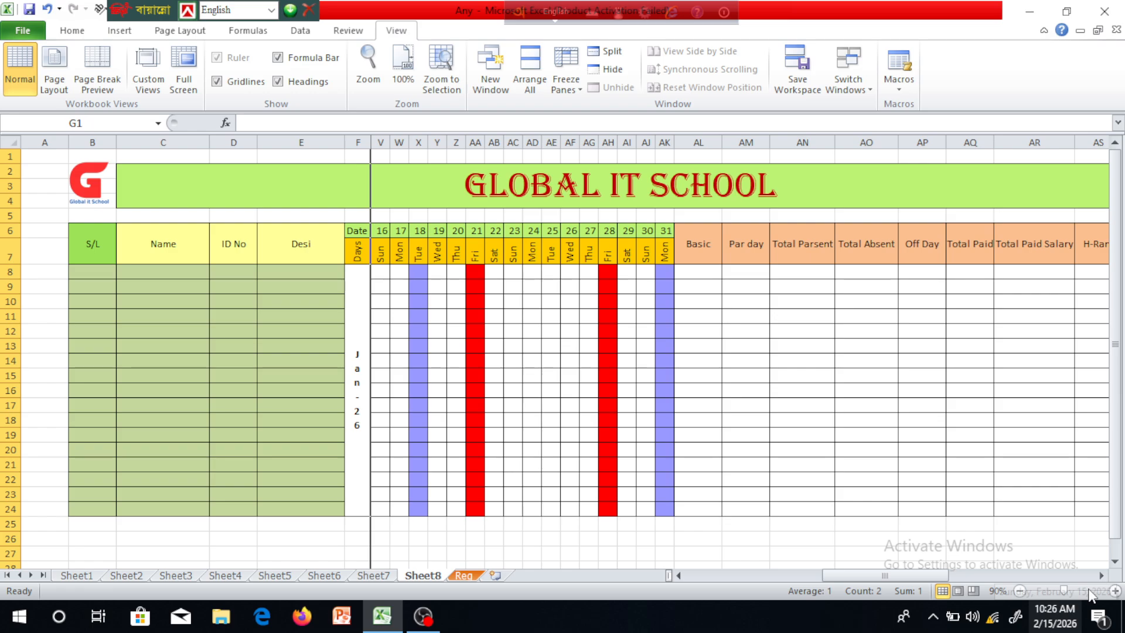
click(1101, 576)
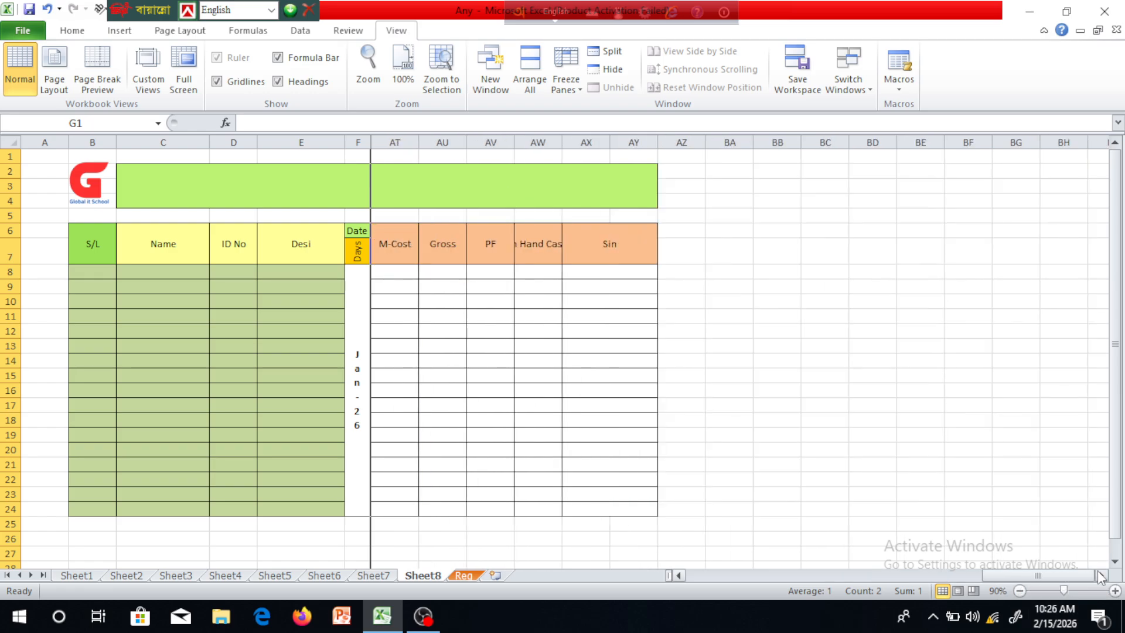
click(1101, 576)
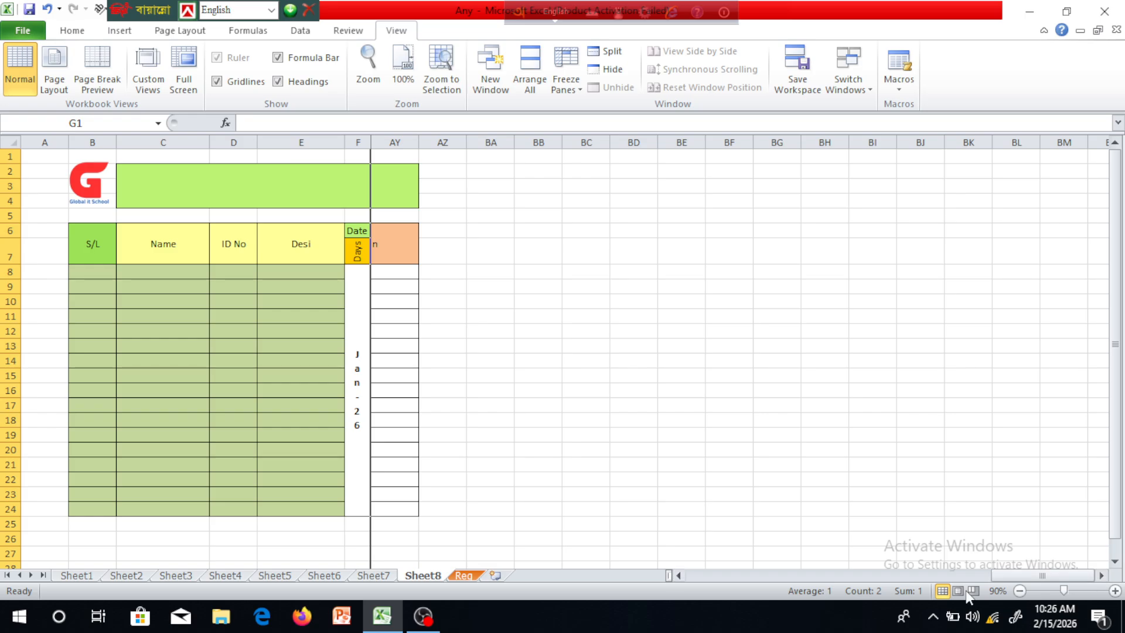
drag(1003, 576, 222, 615)
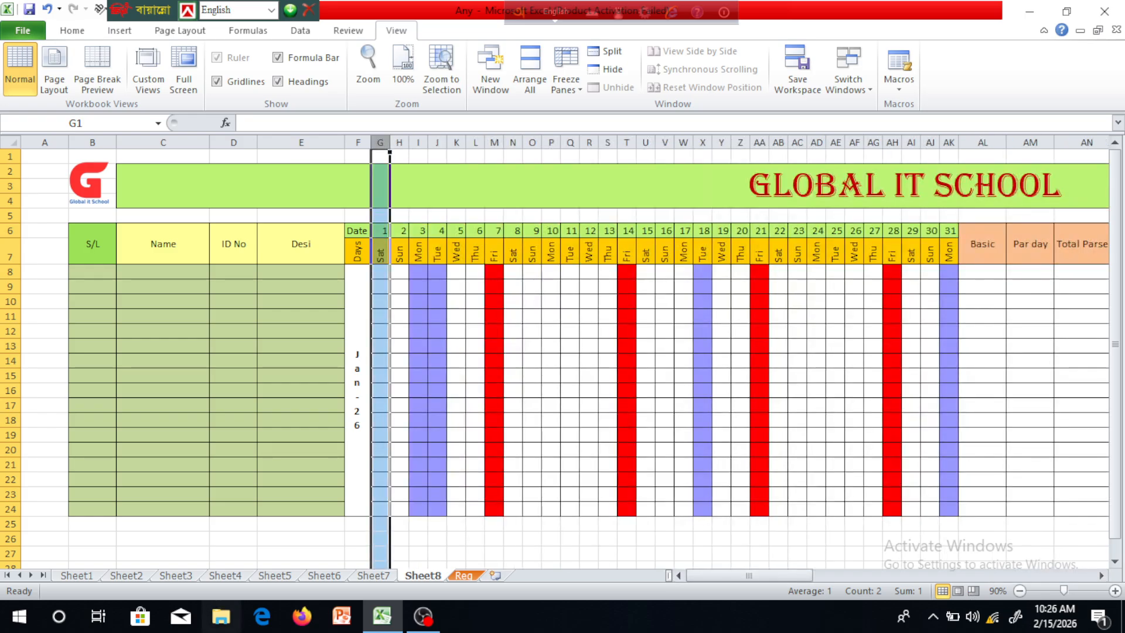
key(super+d)
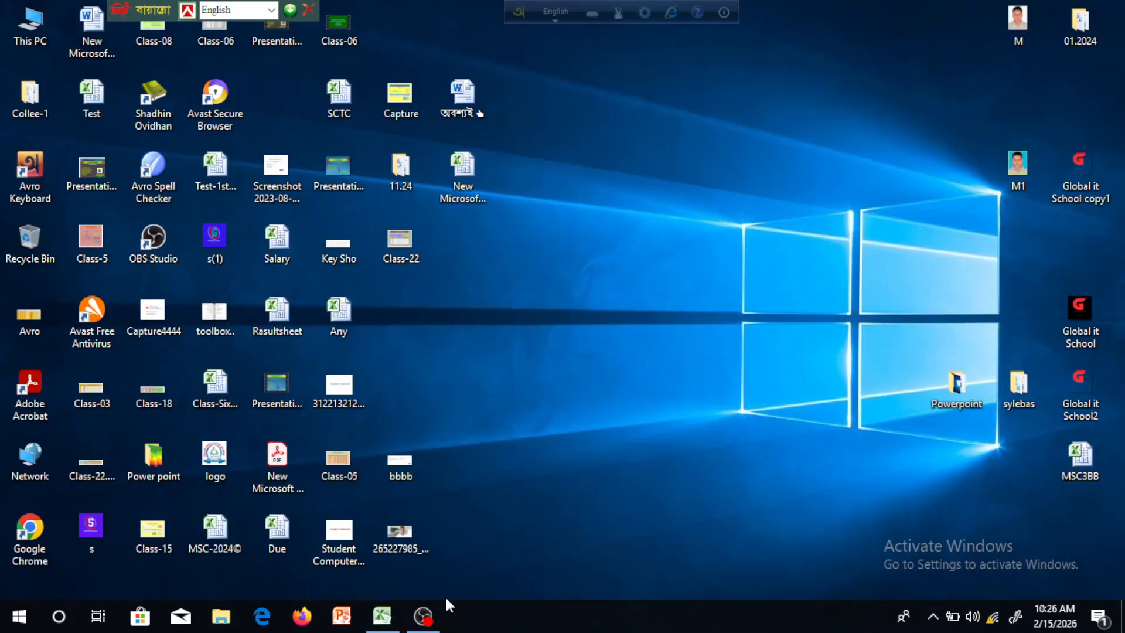